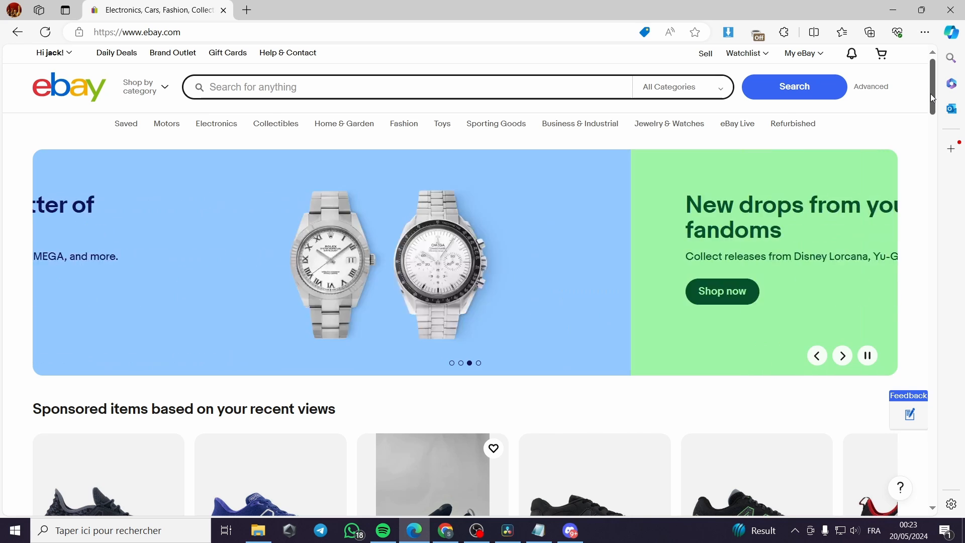
drag(931, 80, 930, 93)
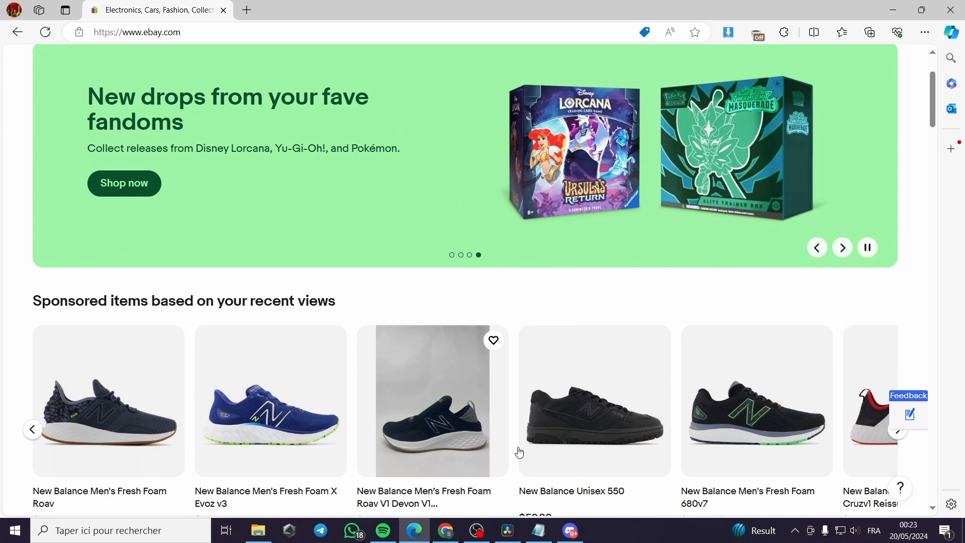
scroll(523, 452, down, 3)
scroll(502, 372, down, 1)
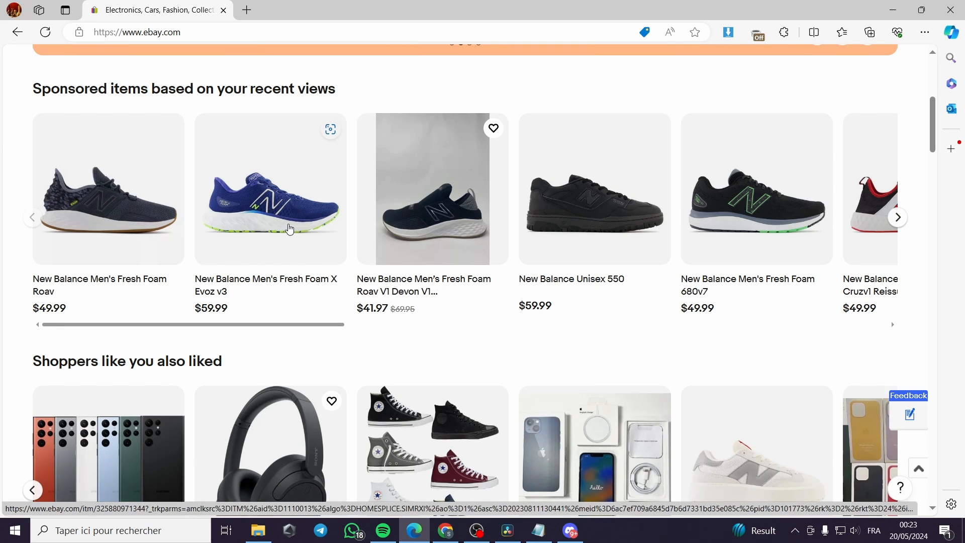
scroll(279, 236, up, 1)
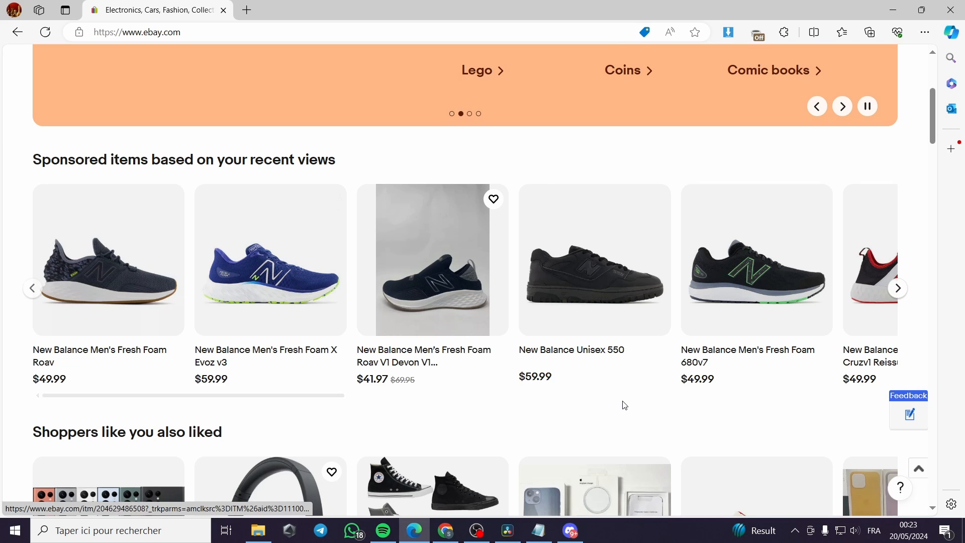
scroll(623, 402, up, 5)
scroll(657, 399, down, 2)
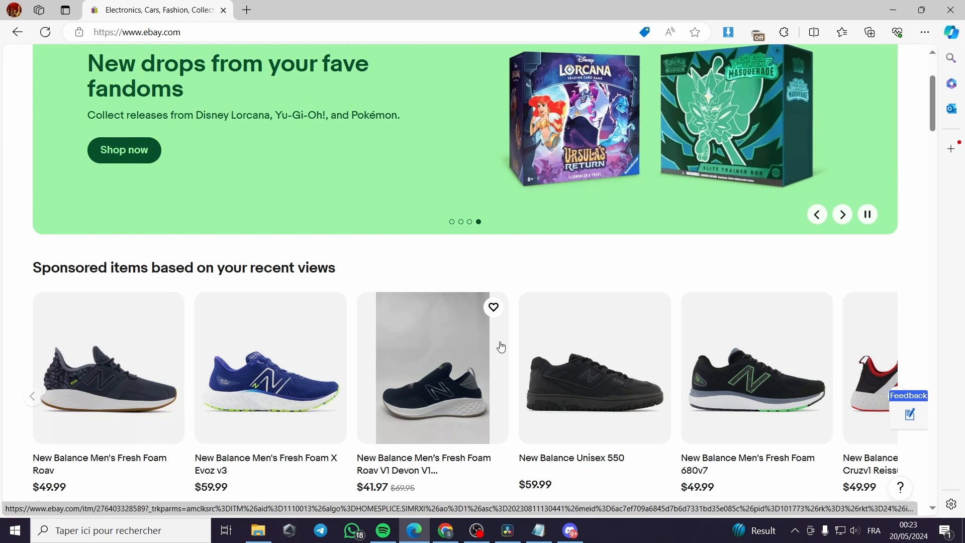
scroll(502, 352, up, 3)
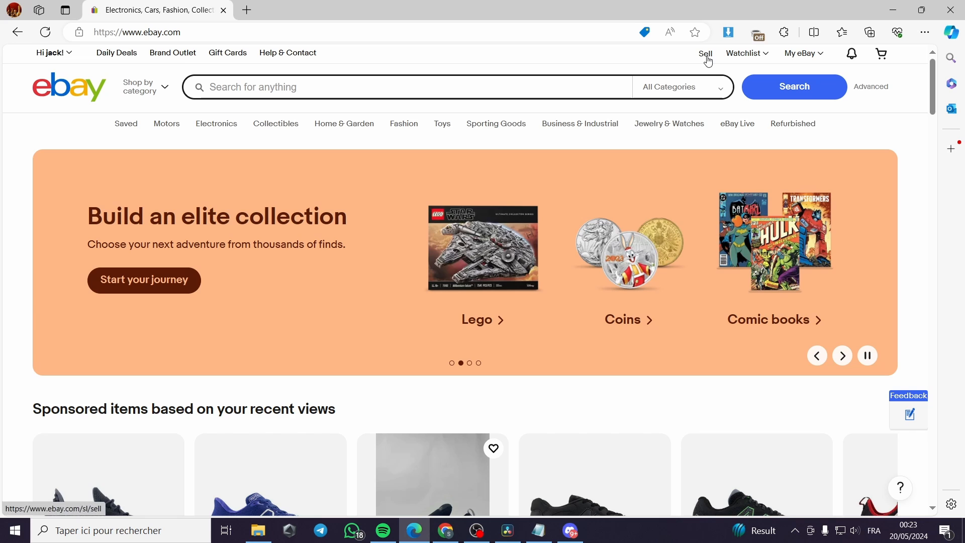
- Start a new item listing from the Sell page and search for the suggested product term "t shirt"
click(706, 58)
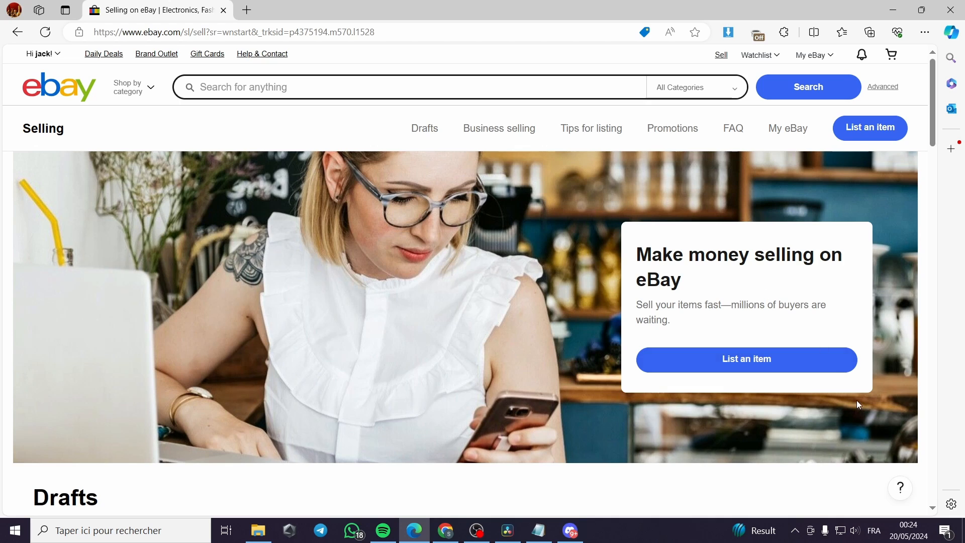
click(741, 367)
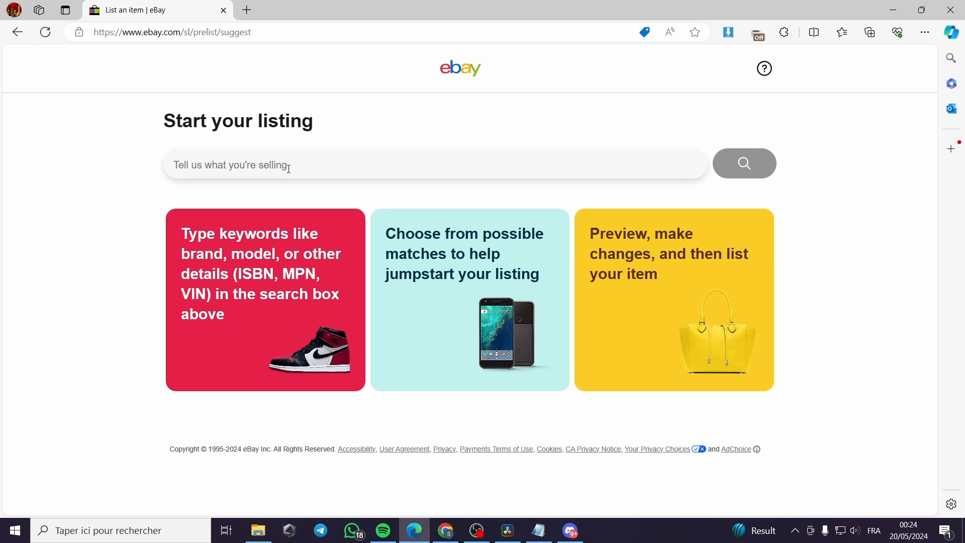
text(Tshie)
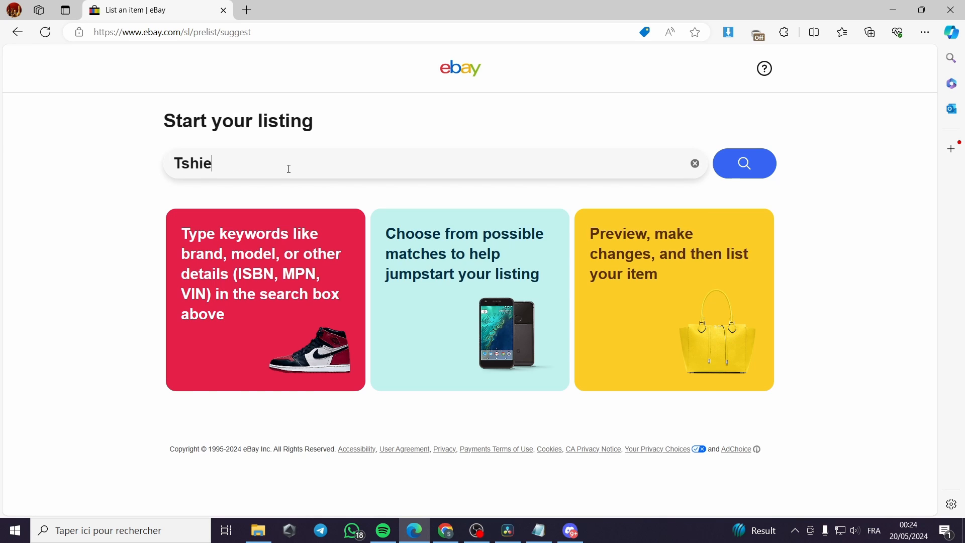
key(BackSpace)
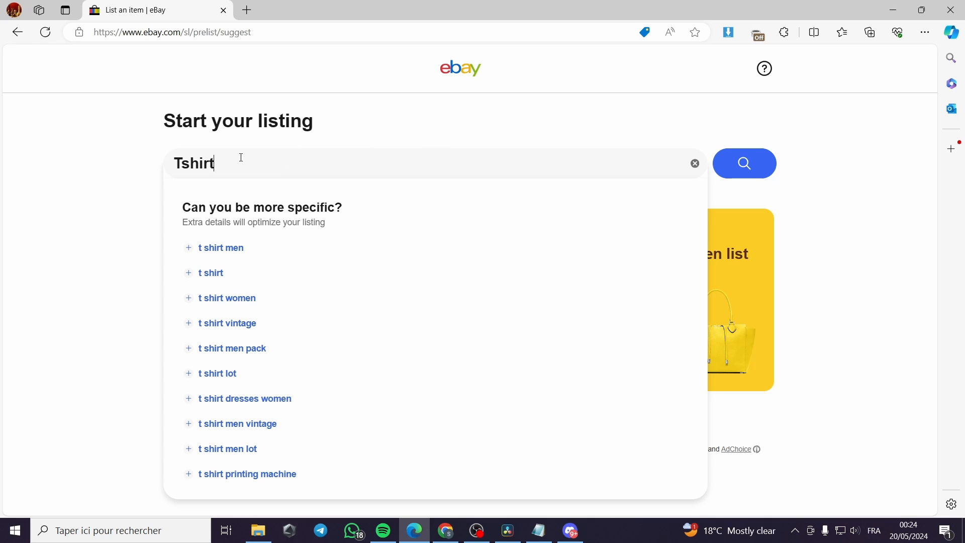
click(204, 276)
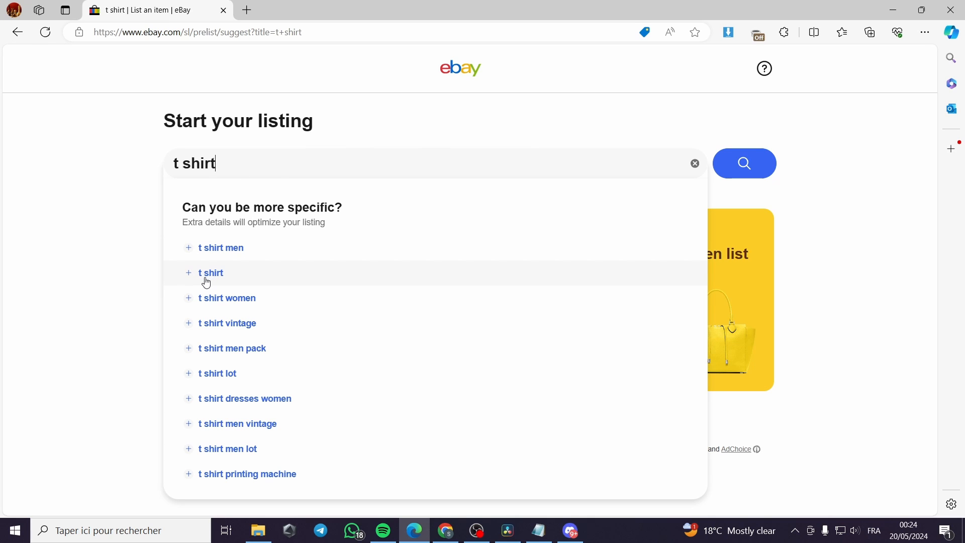
click(743, 168)
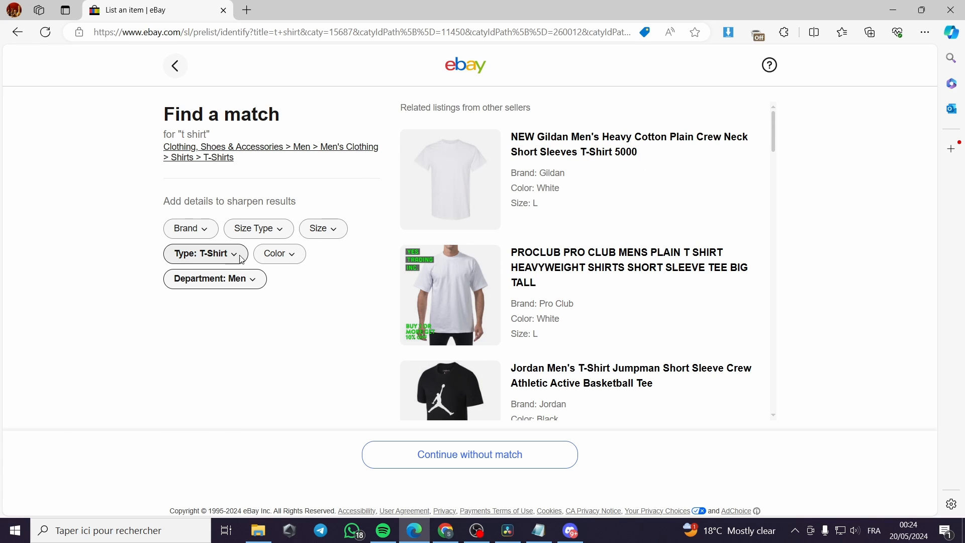
- Continue without a product match, choose the condition "New with tags" and proceed to the listing form
click(481, 458)
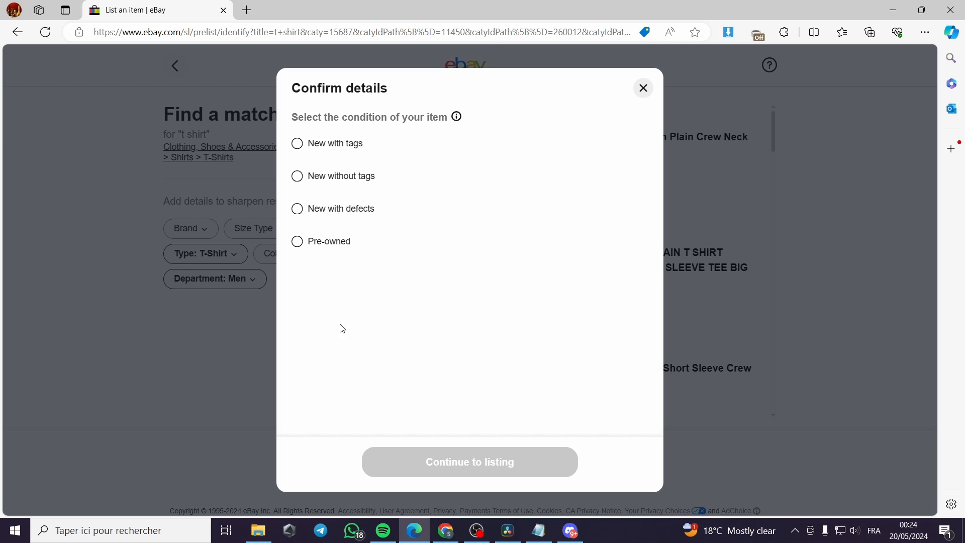
click(298, 145)
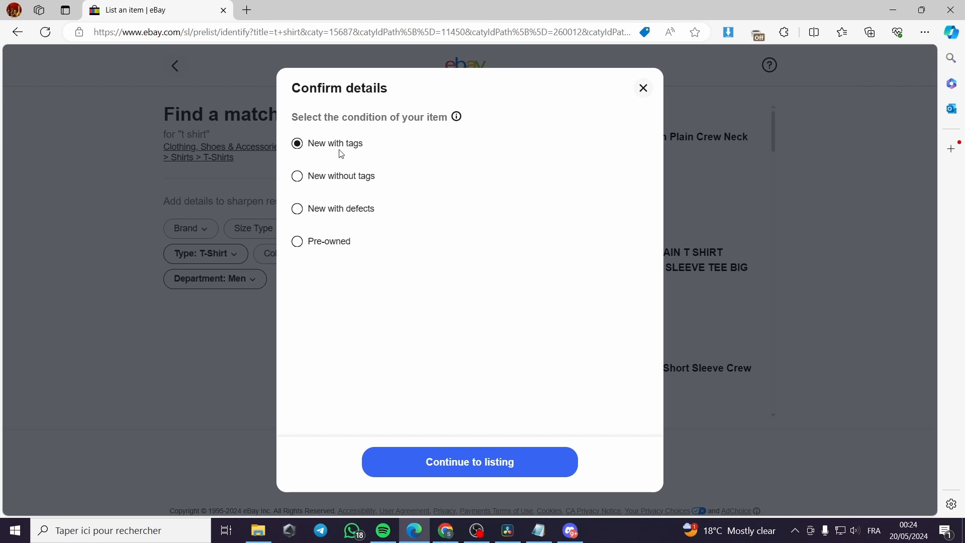
click(480, 470)
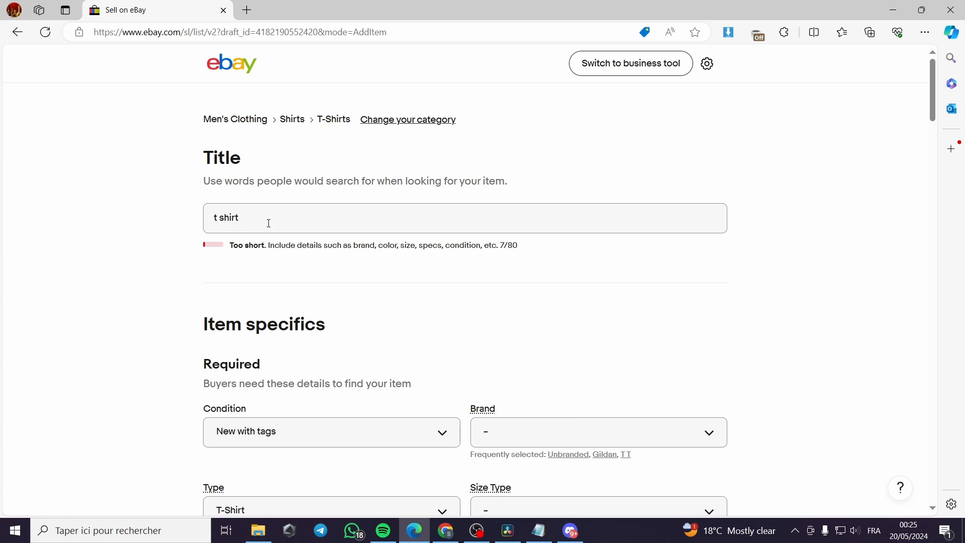
- Replace the listing title with "Cool tshirt for summer with premium fabrics"
click(269, 223)
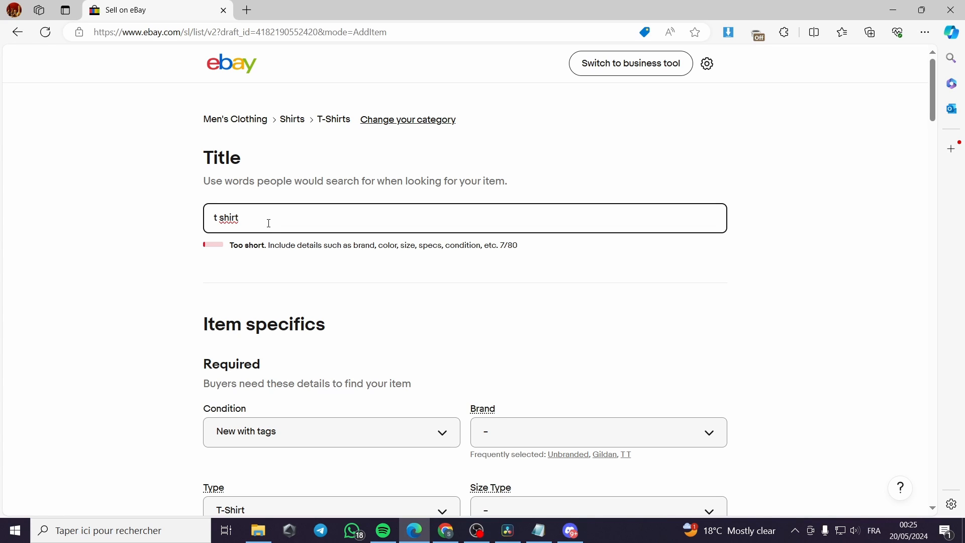
key(BackSpace)
key(BackSpace)
key(BackSpace)
key(BackSpace)
text(Coo)
text(l t)
text(shie)
key(BackSpace)
text(rt fot)
text( sum)
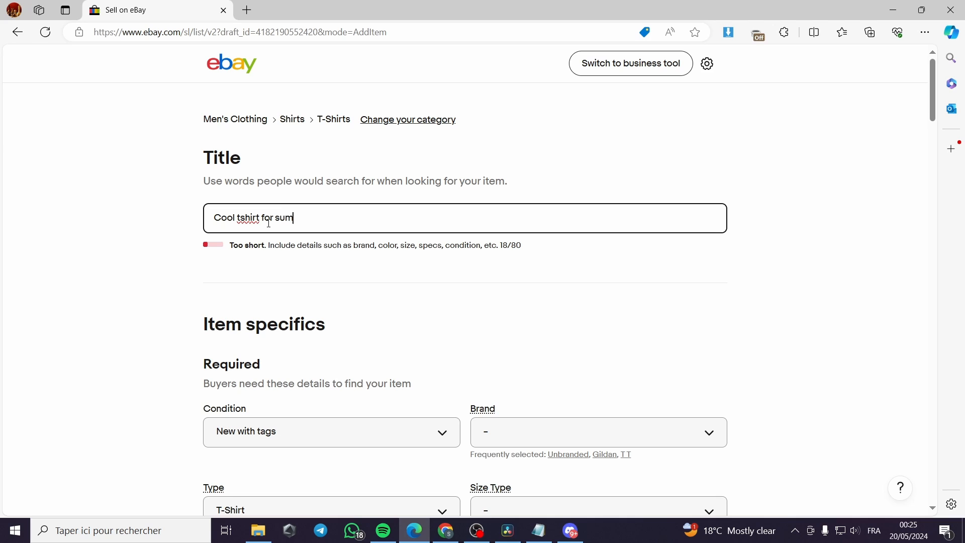
text(mer wit)
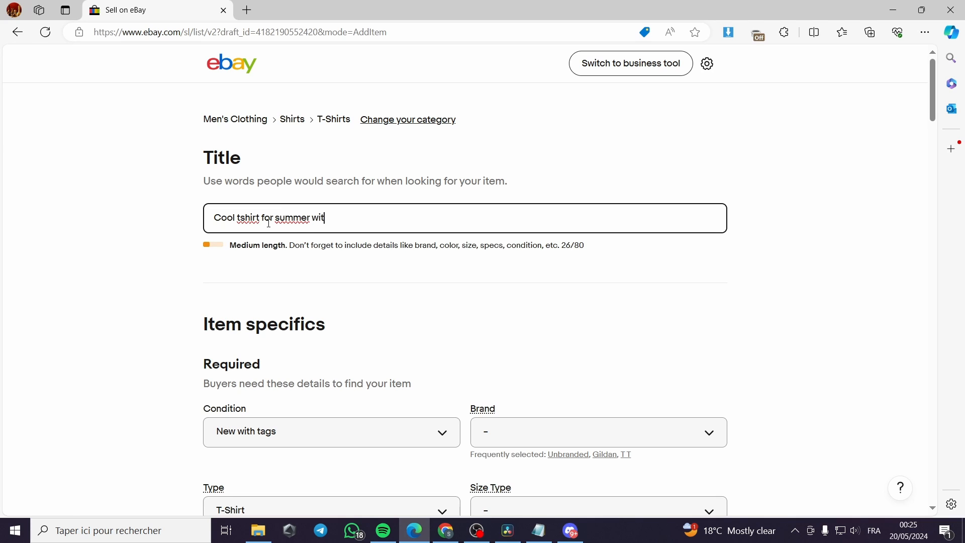
text(h premium fabrics)
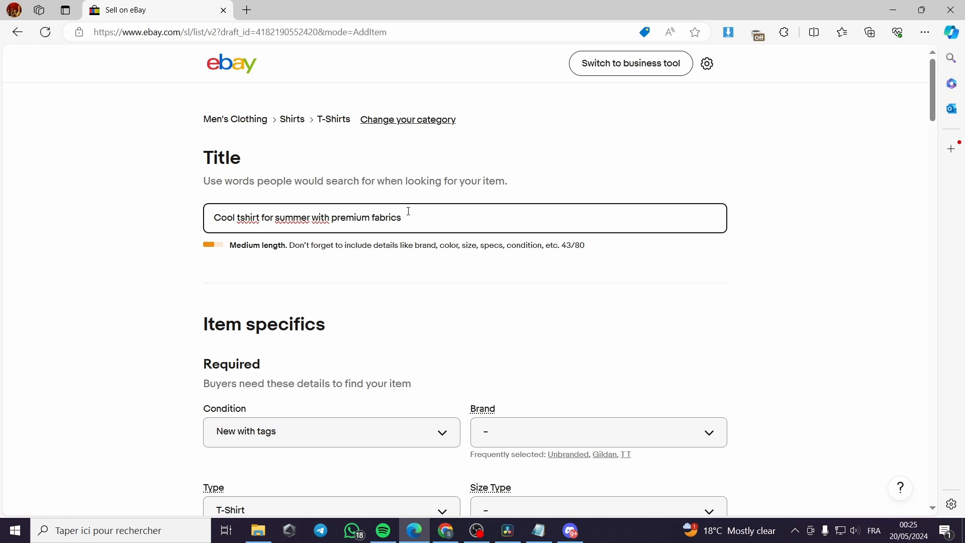
- Replace the word "fabrics" at the end of the listing title with "materials"
drag(409, 211, 376, 217)
text(material)
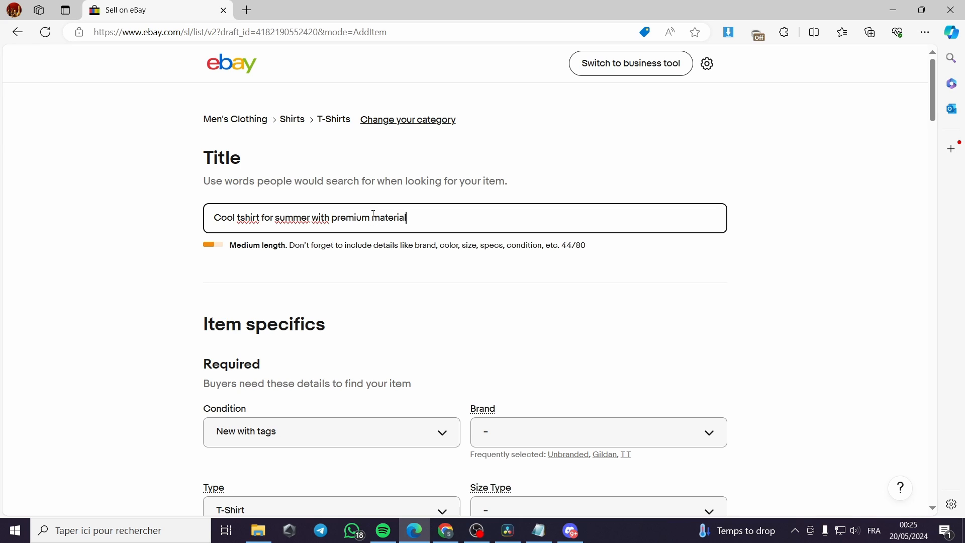
text(s)
- Examine the available Brand options in the required item specifics and compare the selected brand with the wording of the title
scroll(308, 251, down, 1)
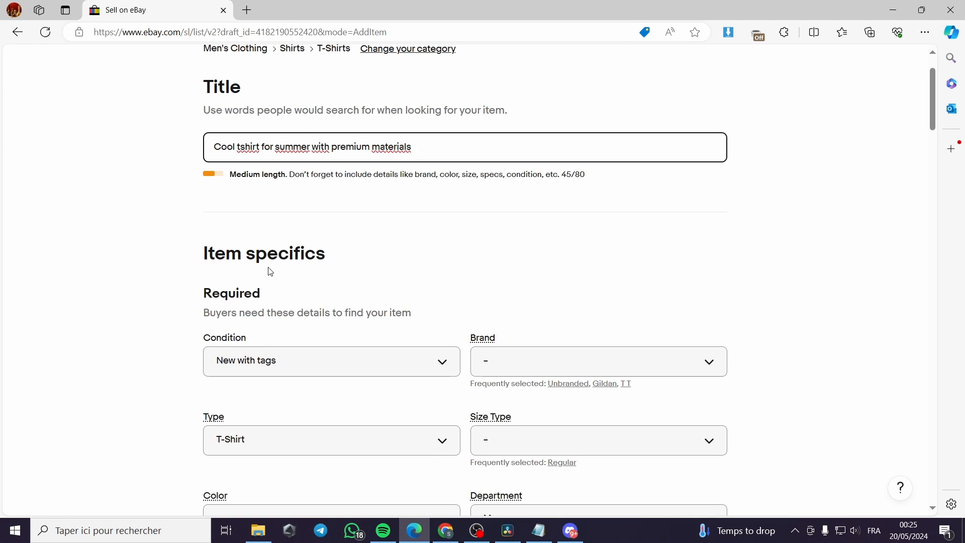
scroll(355, 276, down, 1)
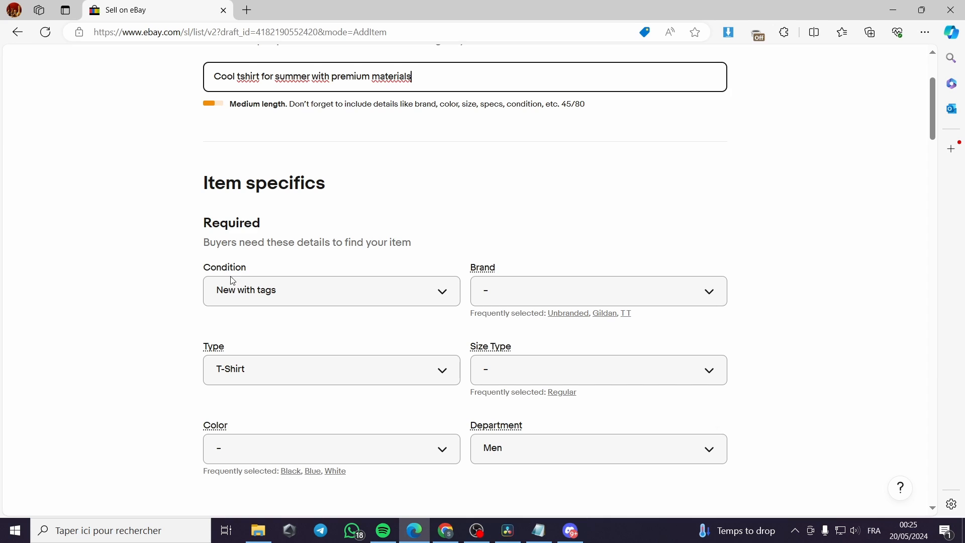
click(573, 290)
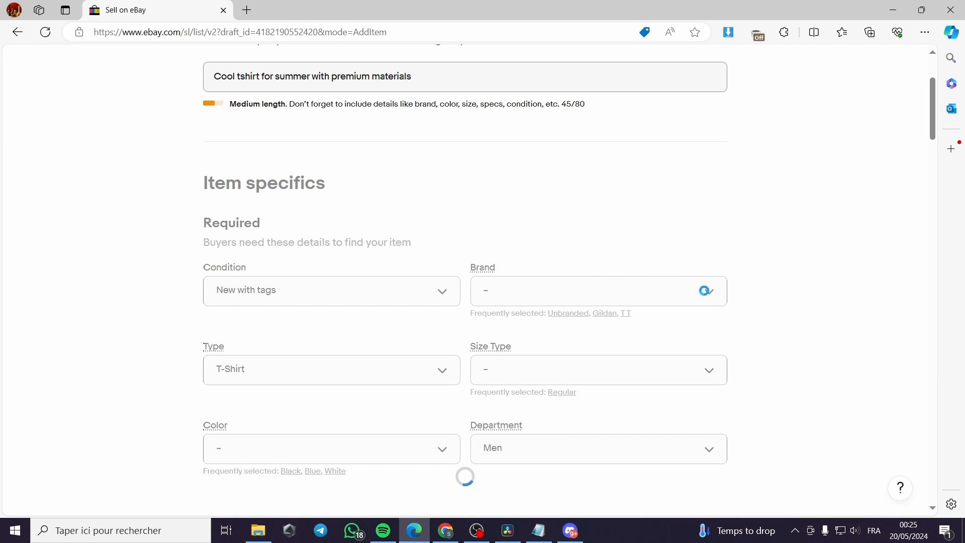
click(719, 296)
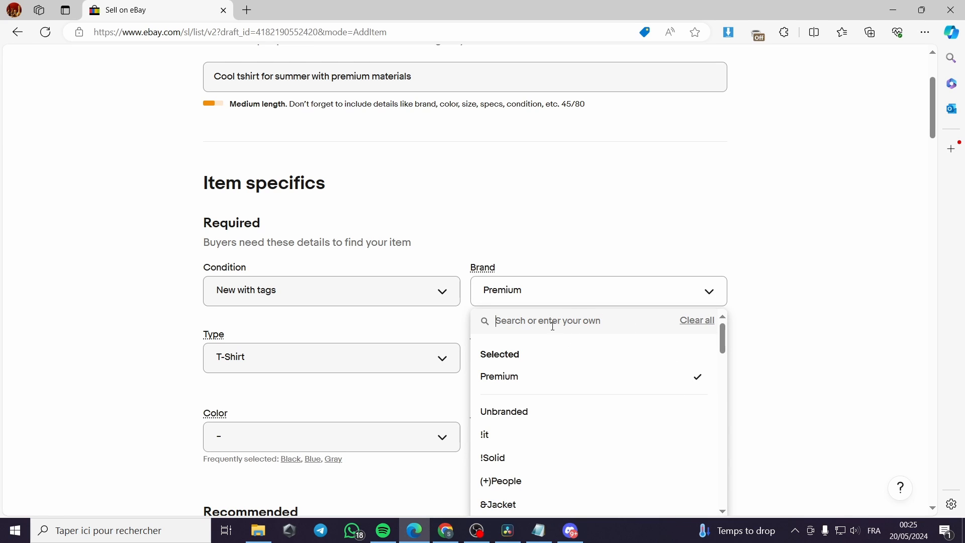
scroll(523, 390, down, 3)
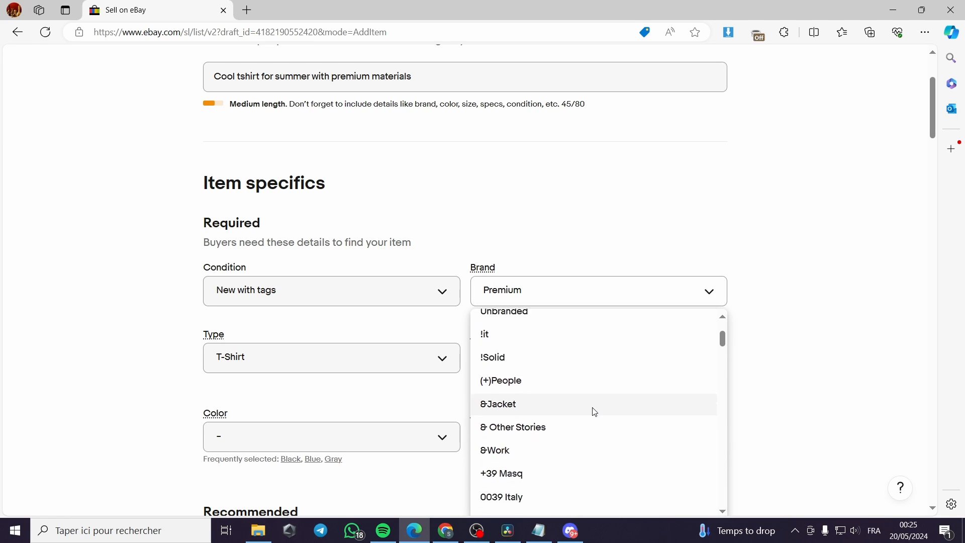
scroll(598, 431, up, 2)
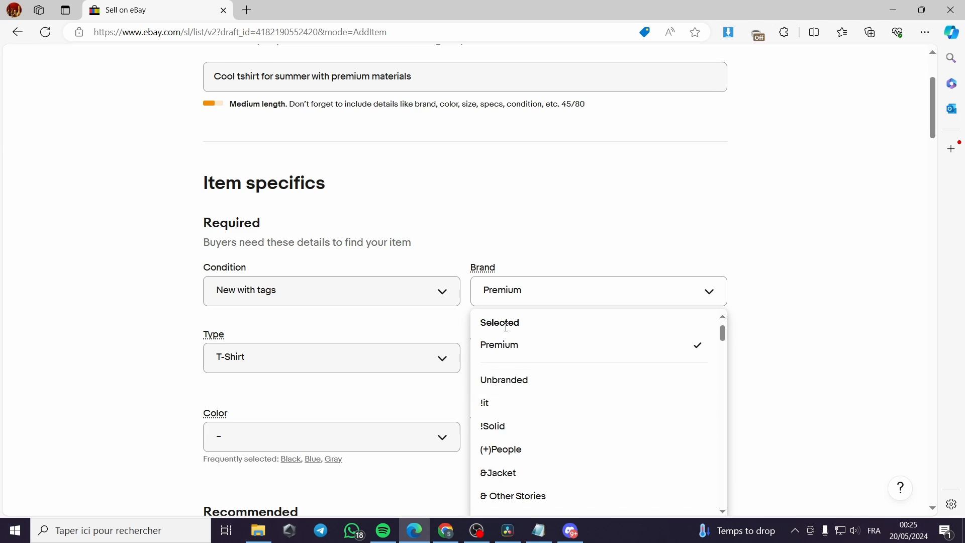
click(712, 296)
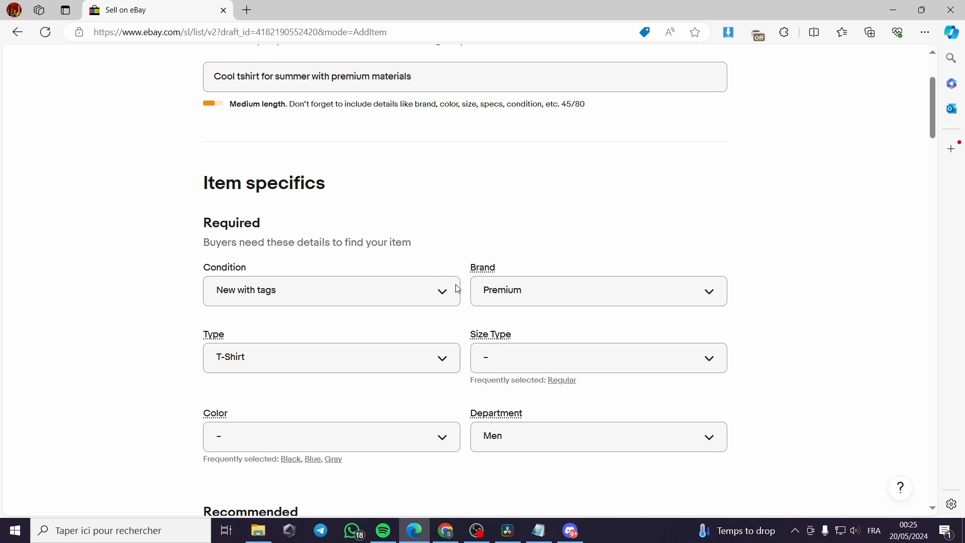
scroll(432, 251, up, 1)
drag(370, 146, 334, 147)
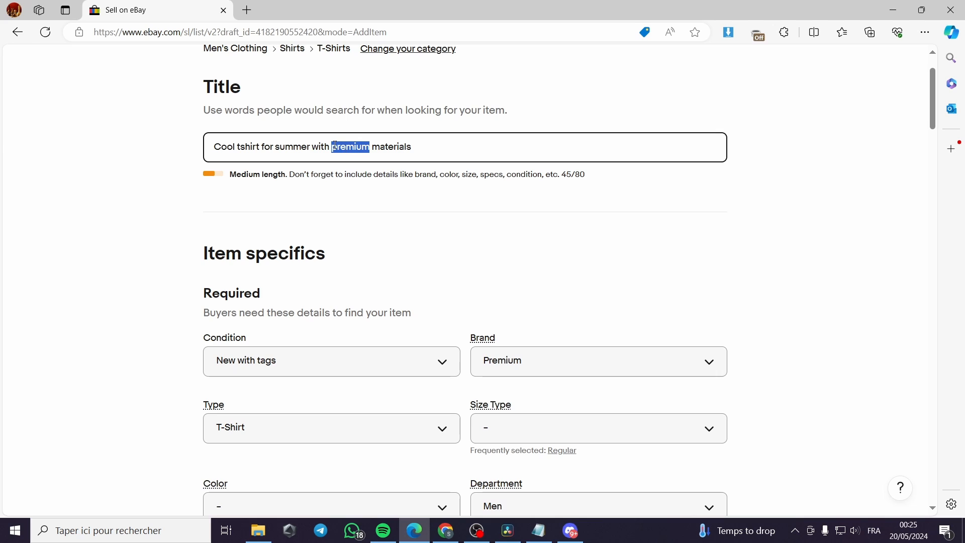
click(412, 208)
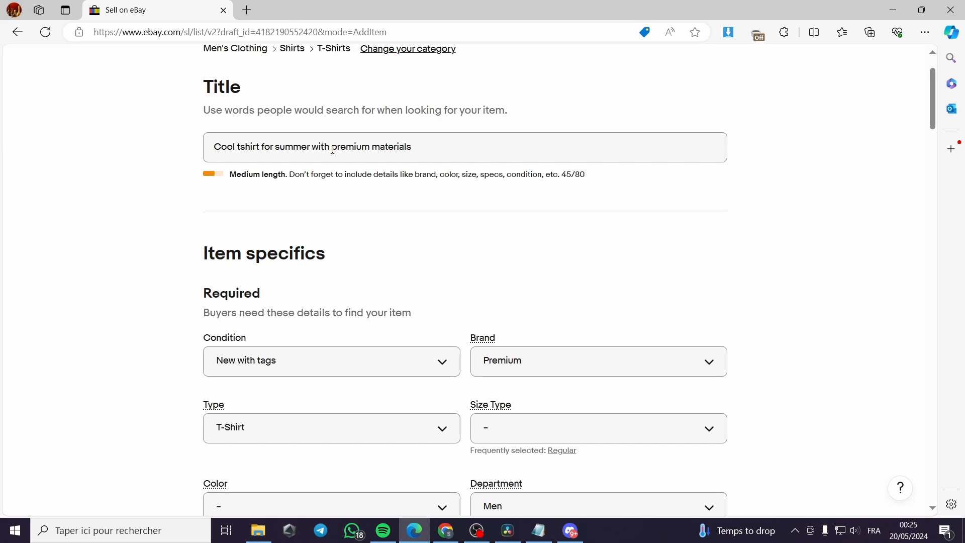
- Set the shirt's size type to Regular in the required item specifics and clear that selection again
scroll(374, 278, down, 1)
scroll(374, 278, down, 2)
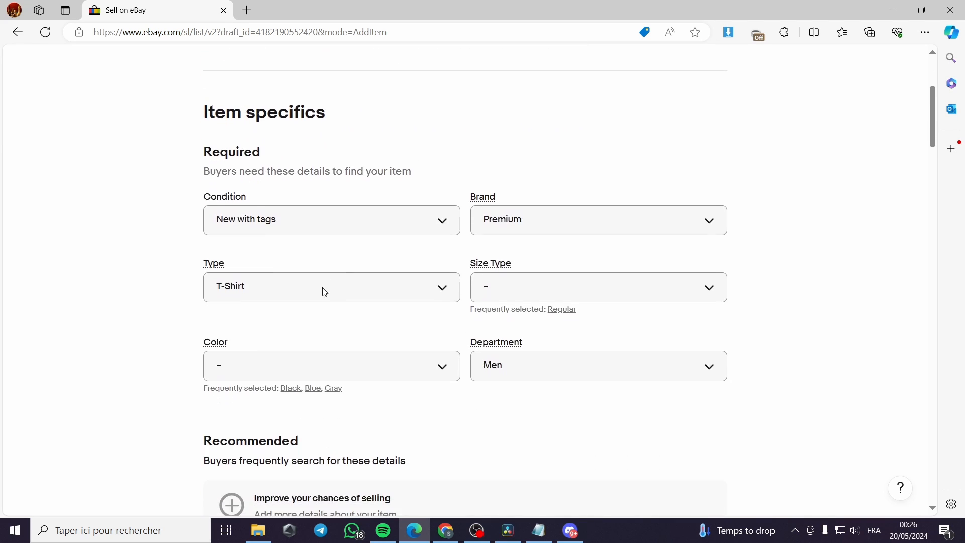
click(266, 284)
click(264, 282)
click(552, 290)
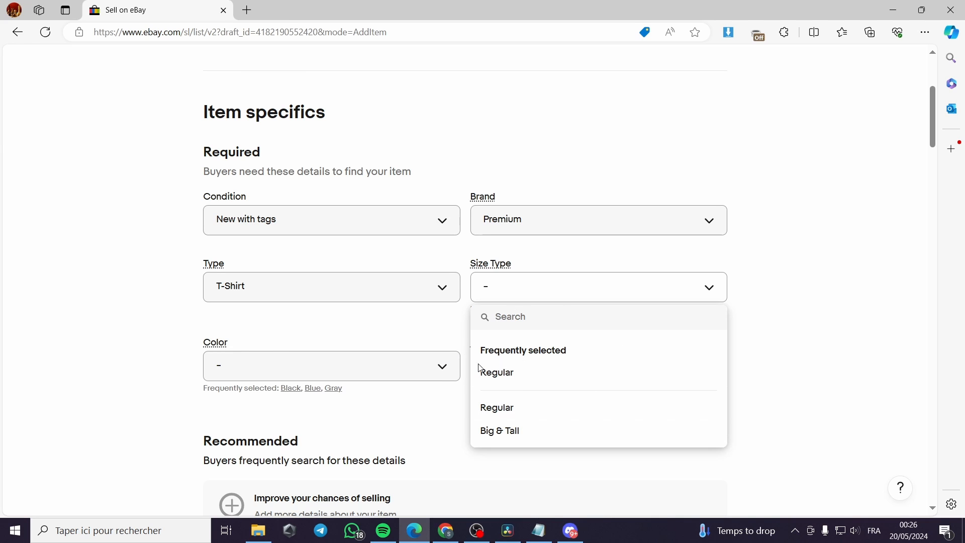
click(799, 346)
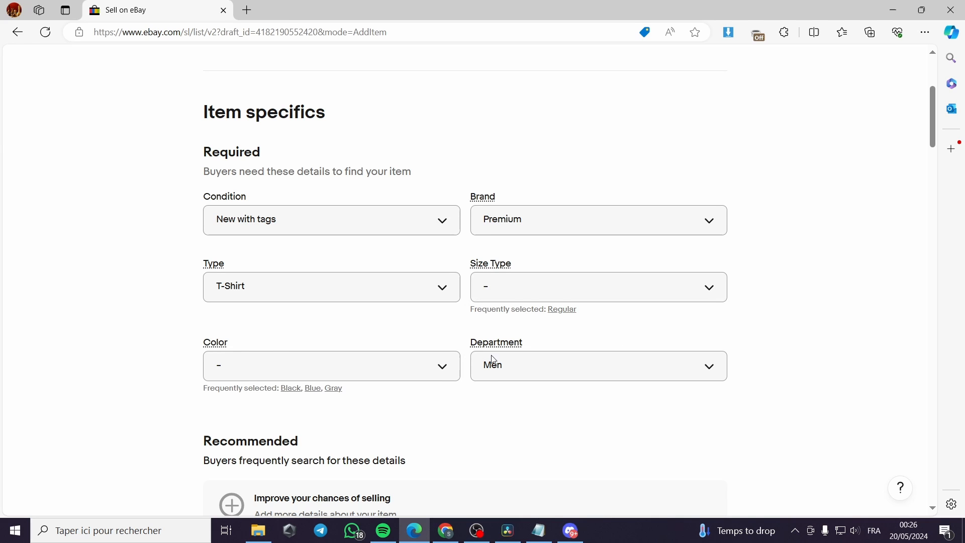
click(589, 286)
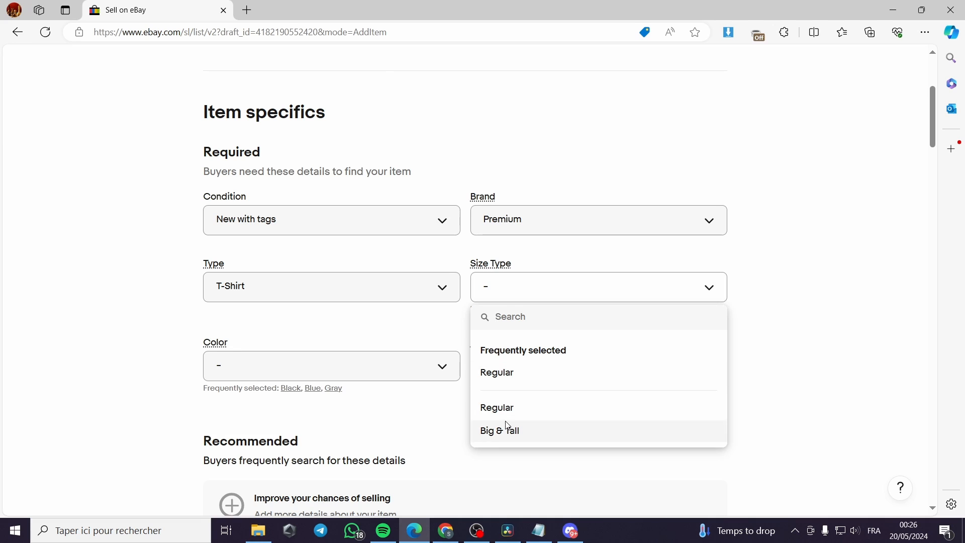
click(536, 373)
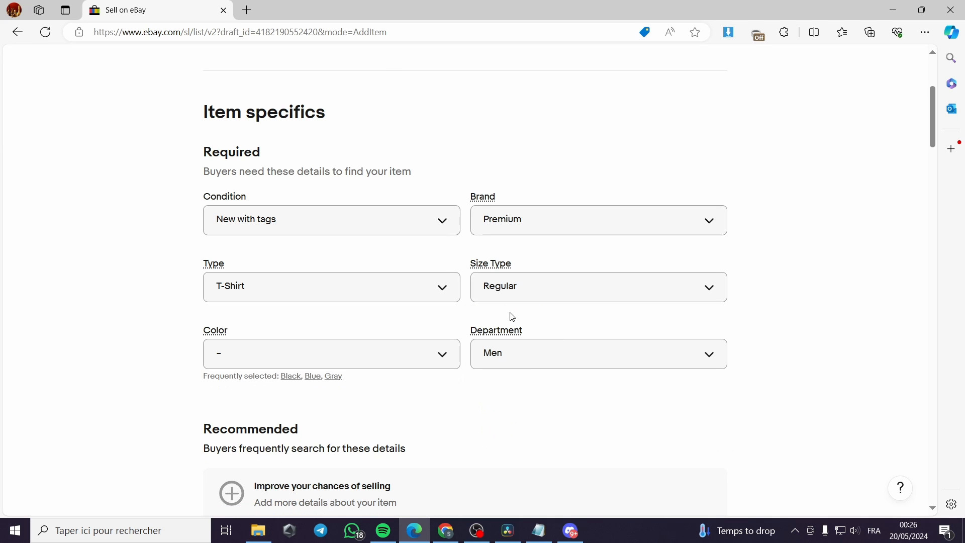
click(550, 286)
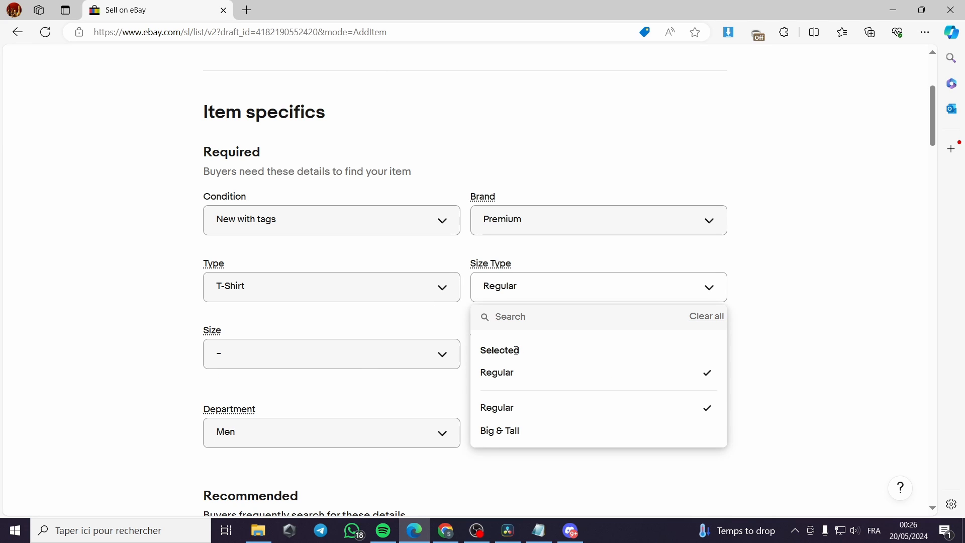
click(705, 317)
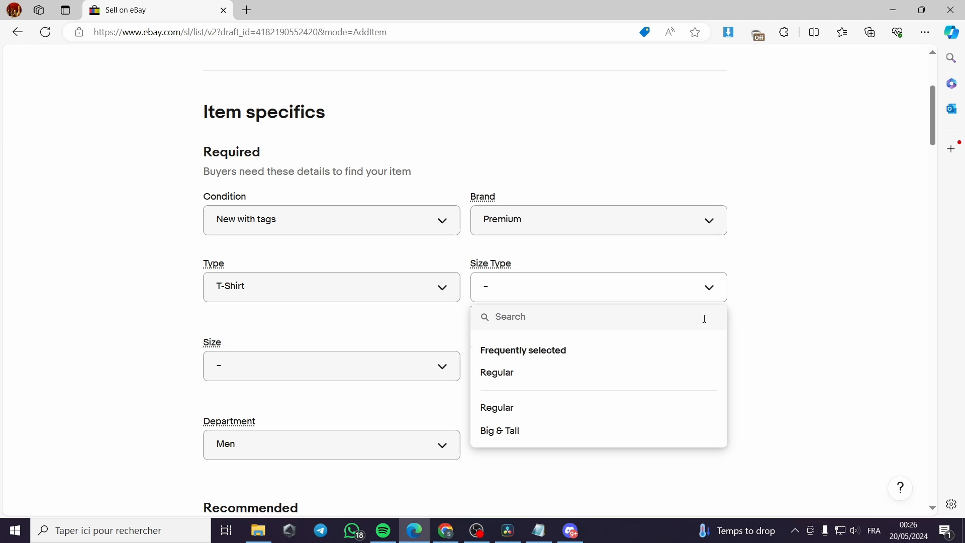
- Check the available Department options in the required item specifics, keeping Men selected
click(797, 309)
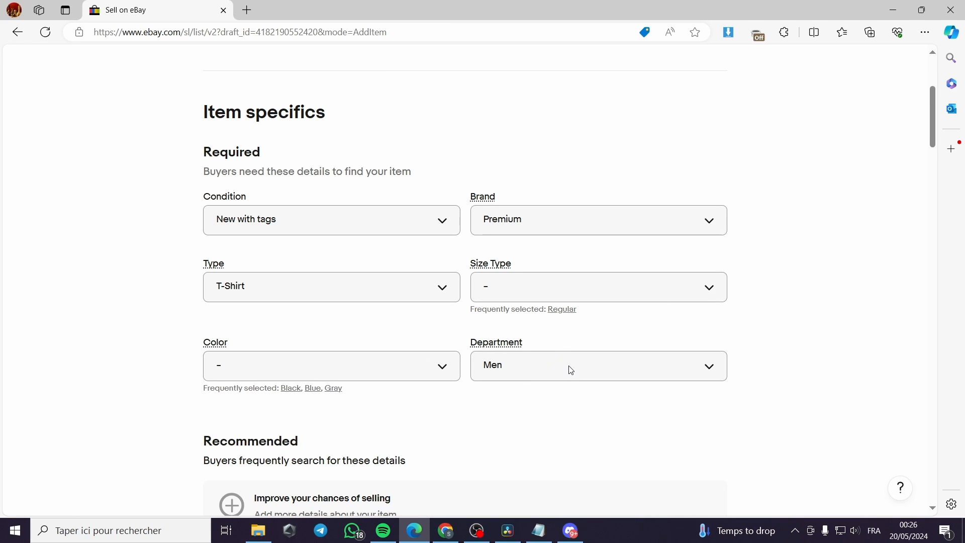
click(581, 367)
scroll(580, 377, down, 1)
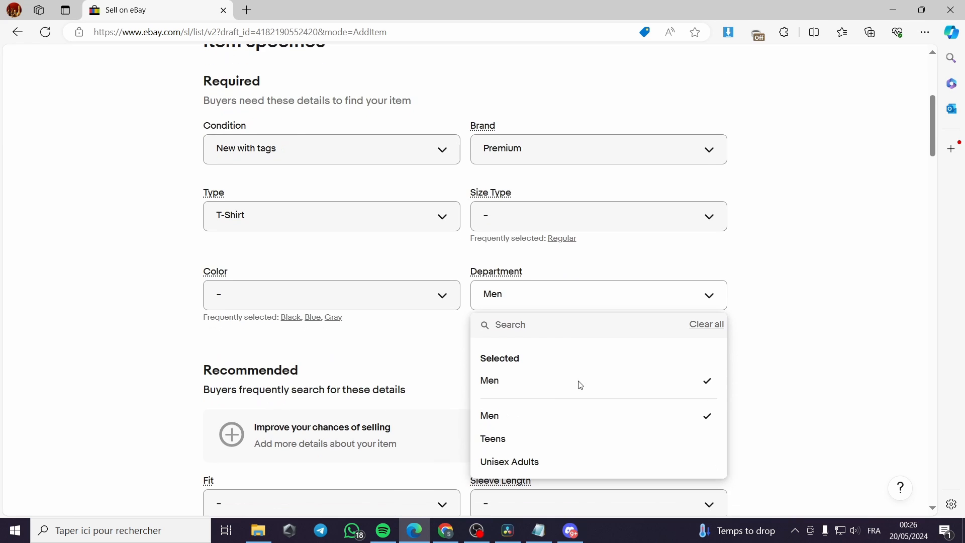
click(704, 299)
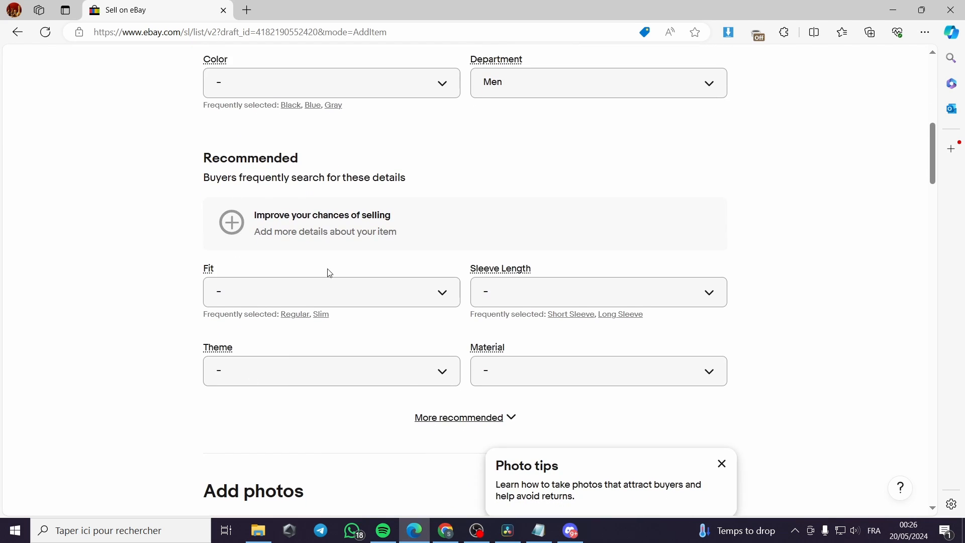
- Set the shirt's Fit to Regular and its Sleeve Length to Short Sleeve in the recommended item specifics
click(400, 300)
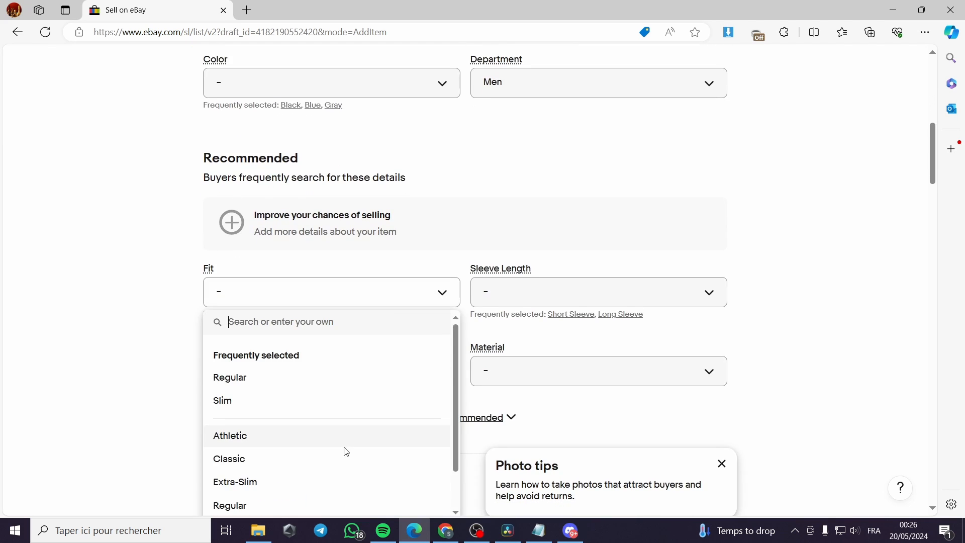
scroll(345, 450, down, 1)
scroll(459, 451, down, 2)
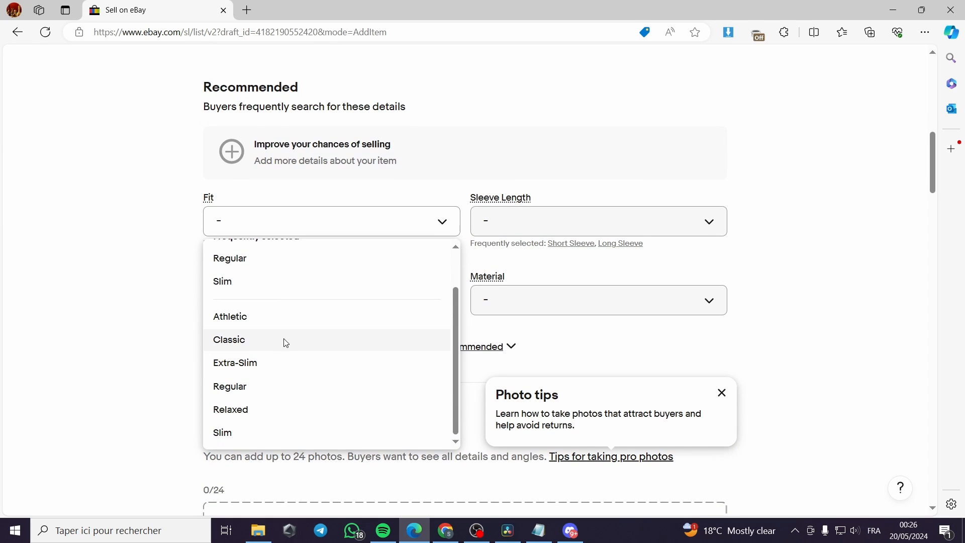
scroll(286, 343, up, 1)
click(278, 293)
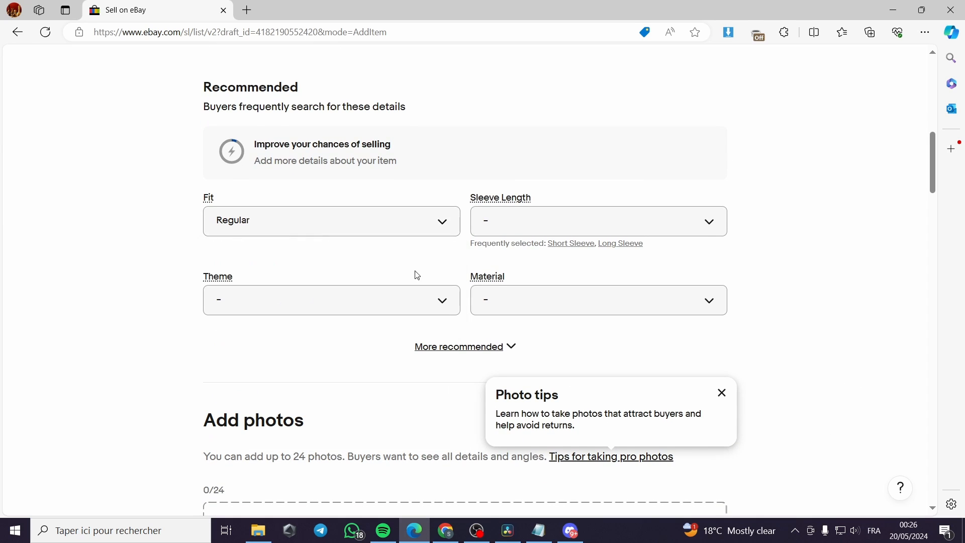
click(527, 226)
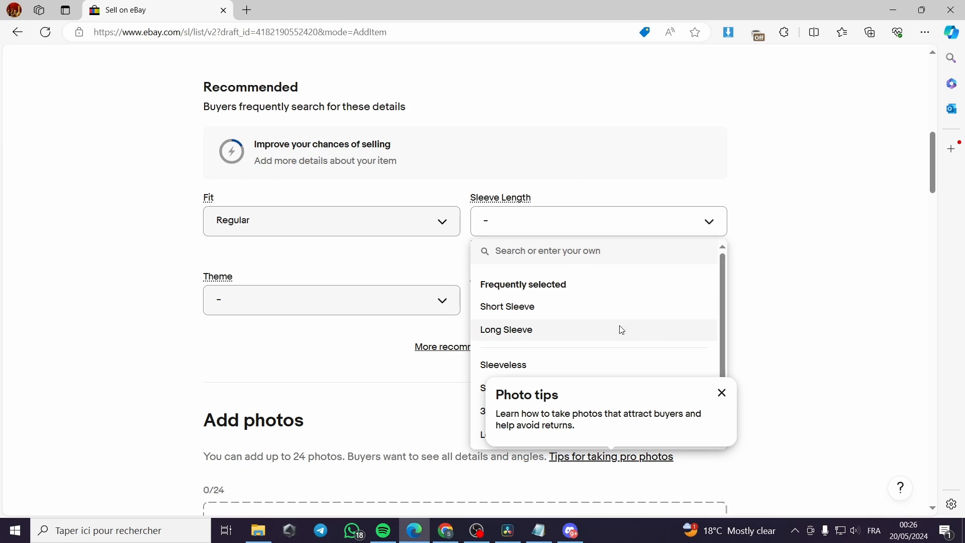
click(603, 309)
- Look through the Theme options in the recommended item specifics and select Designer
click(268, 294)
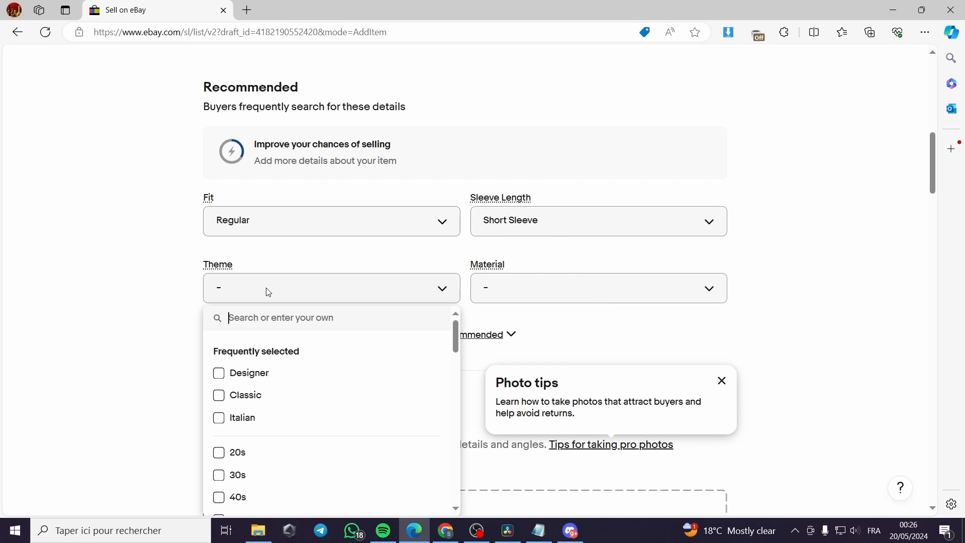
scroll(232, 369, down, 5)
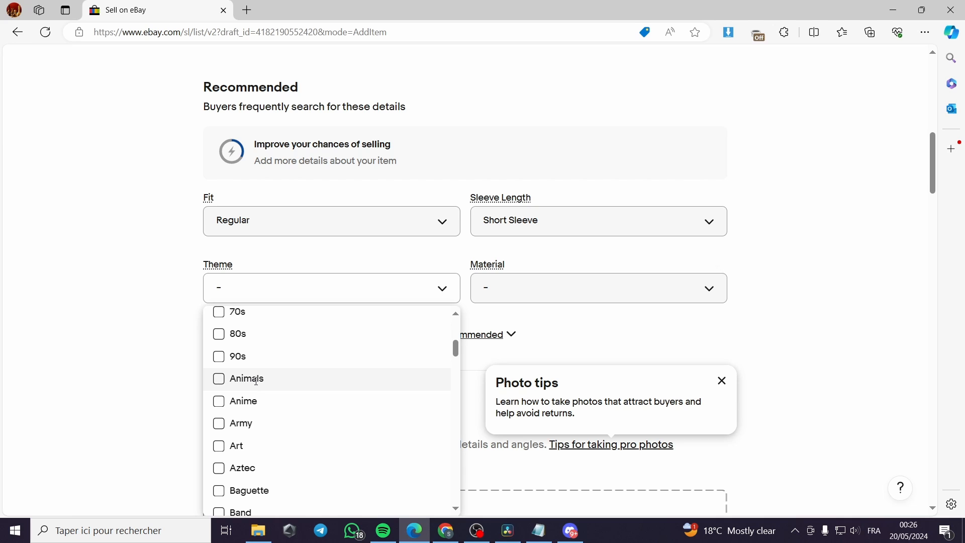
scroll(253, 387, down, 5)
scroll(255, 383, down, 1)
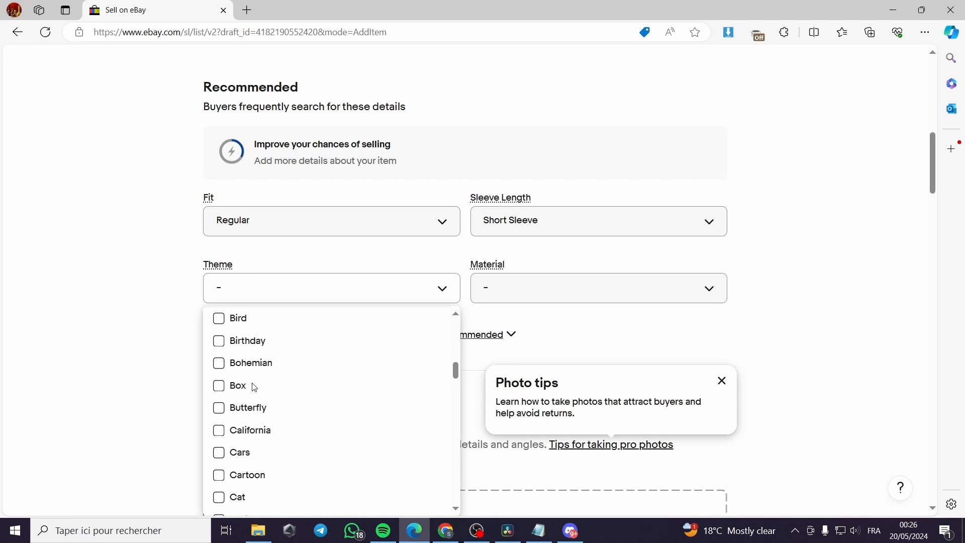
scroll(254, 386, up, 10)
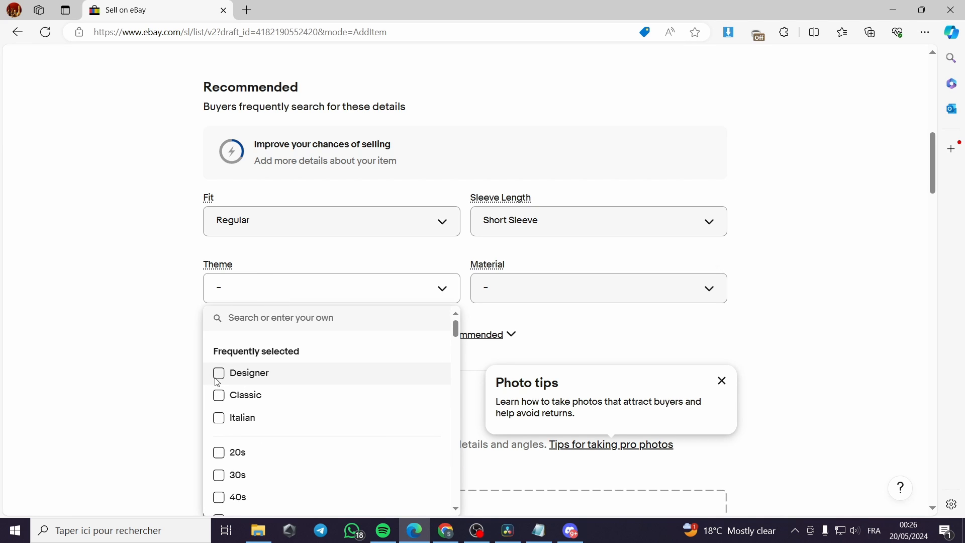
click(218, 373)
click(826, 297)
- Dismiss the photo tips and set the Material in the recommended item specifics to Cotton
click(657, 292)
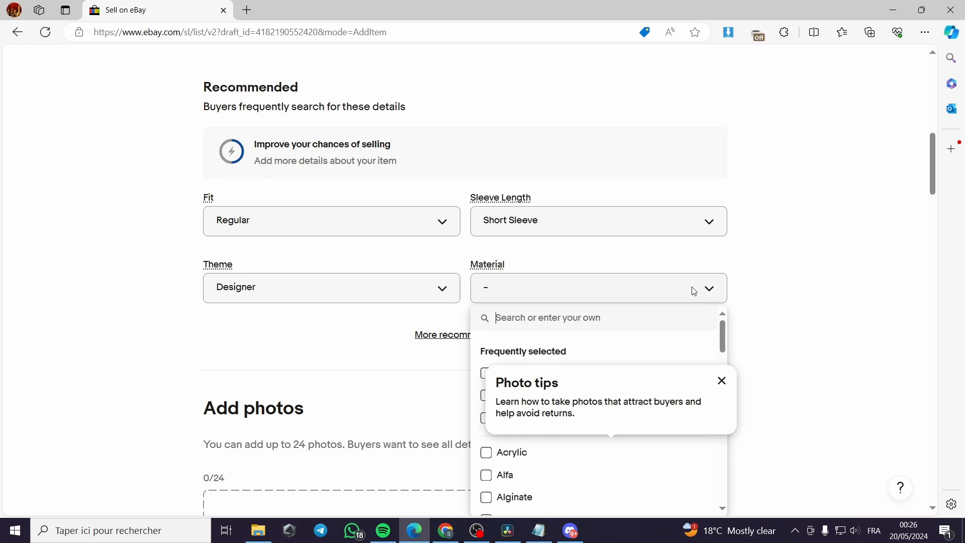
click(722, 382)
scroll(695, 366, down, 6)
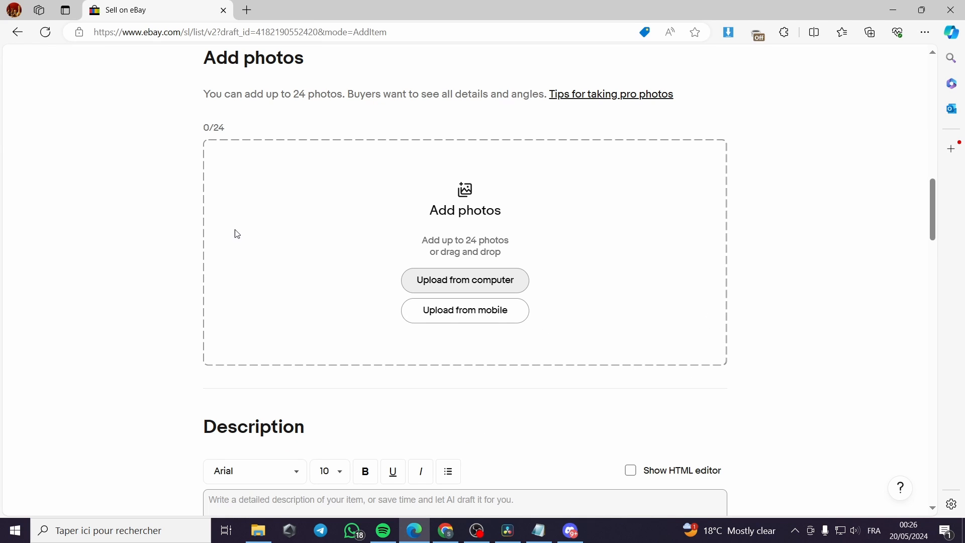
scroll(203, 259, up, 6)
click(694, 296)
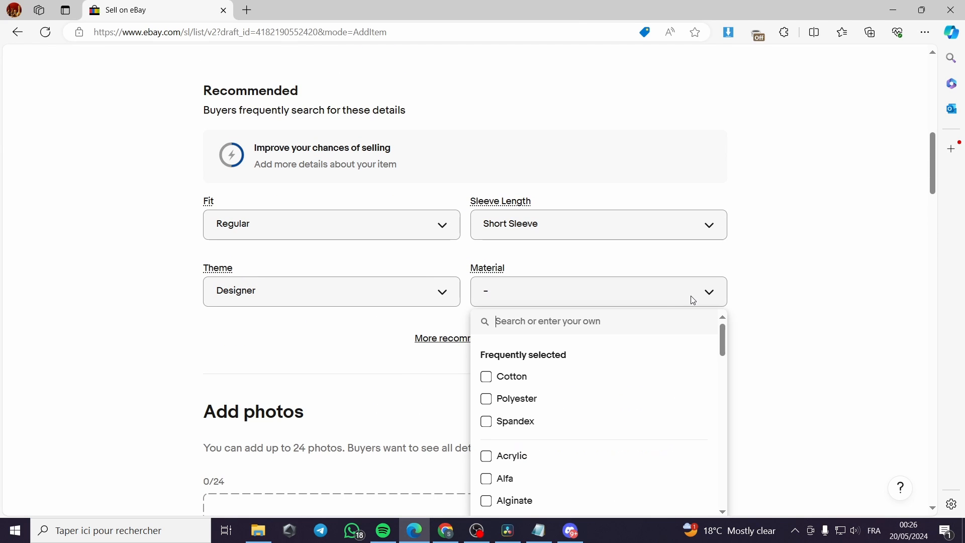
click(486, 378)
scroll(587, 385, down, 1)
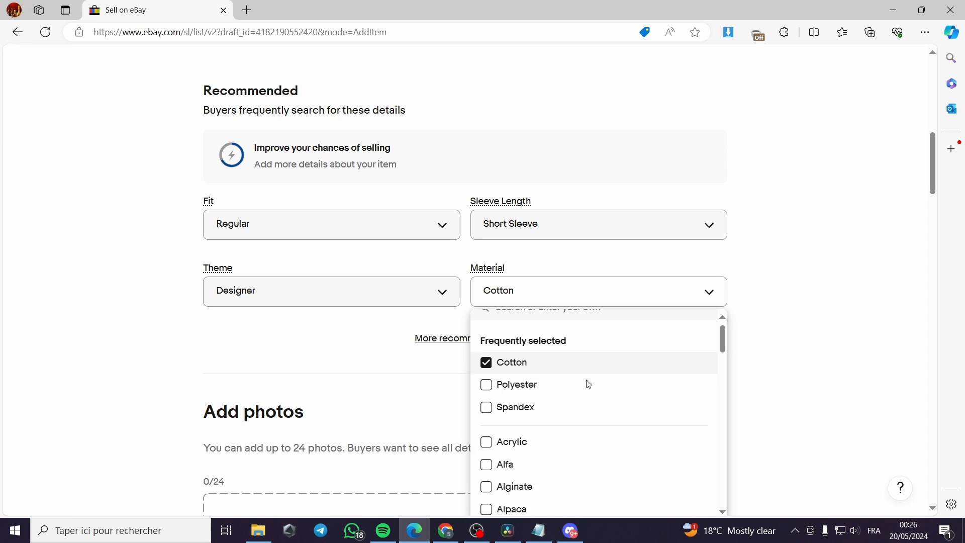
click(765, 378)
- Fill the listing's Description with an AI-generated text and review it
scroll(693, 346, down, 7)
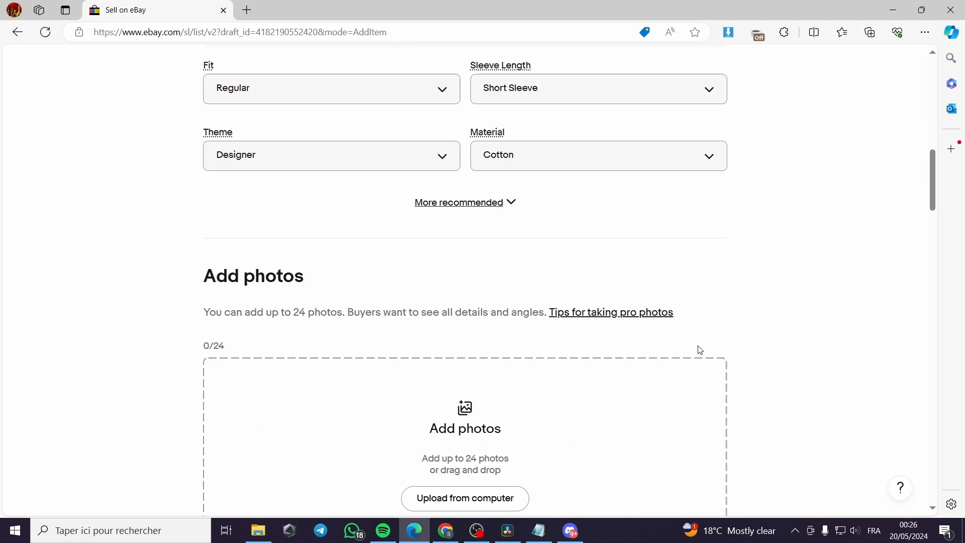
scroll(692, 347, up, 3)
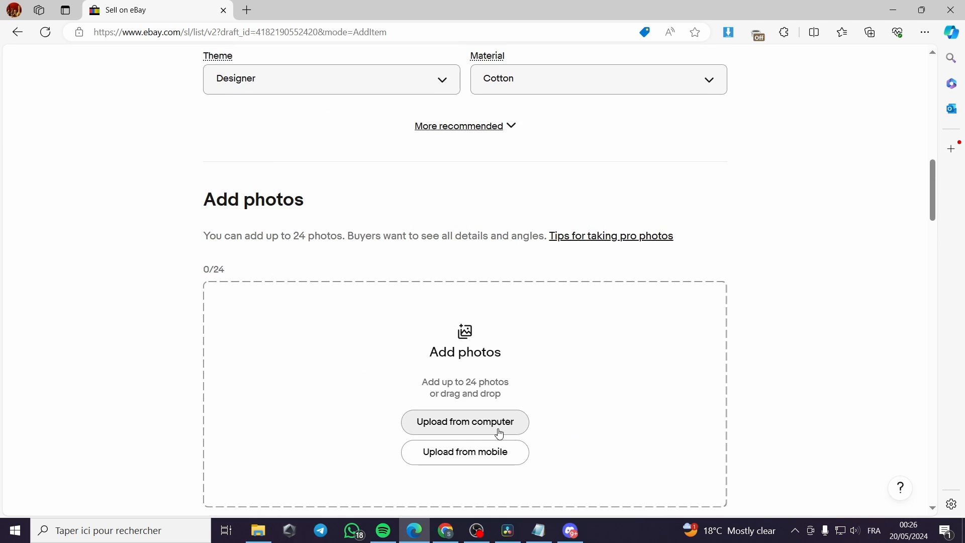
scroll(499, 431, down, 1)
scroll(452, 345, down, 4)
scroll(261, 282, down, 2)
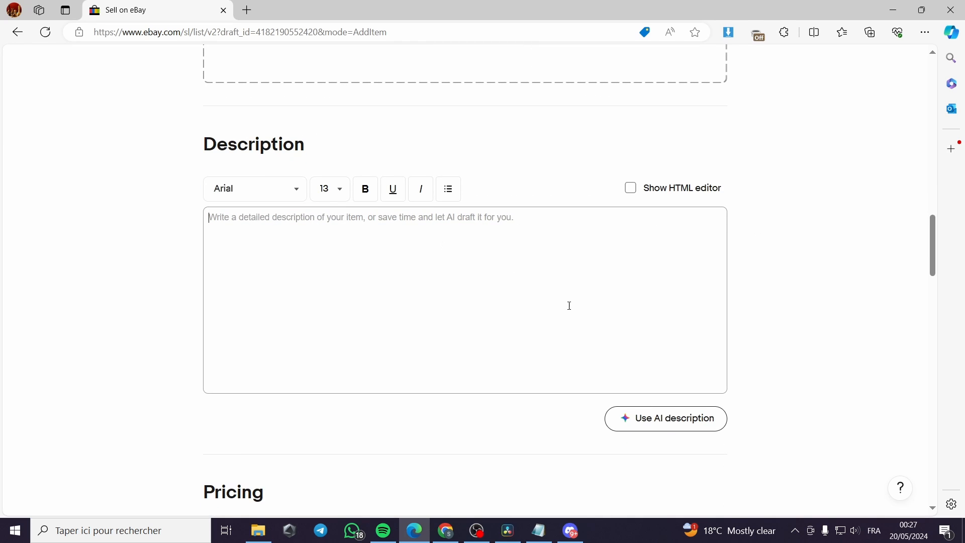
click(711, 424)
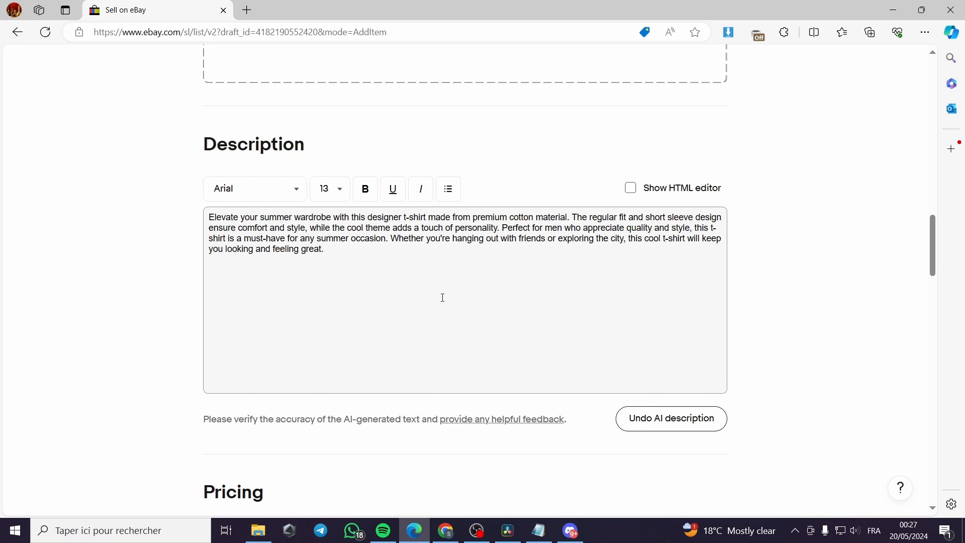
scroll(538, 234, down, 1)
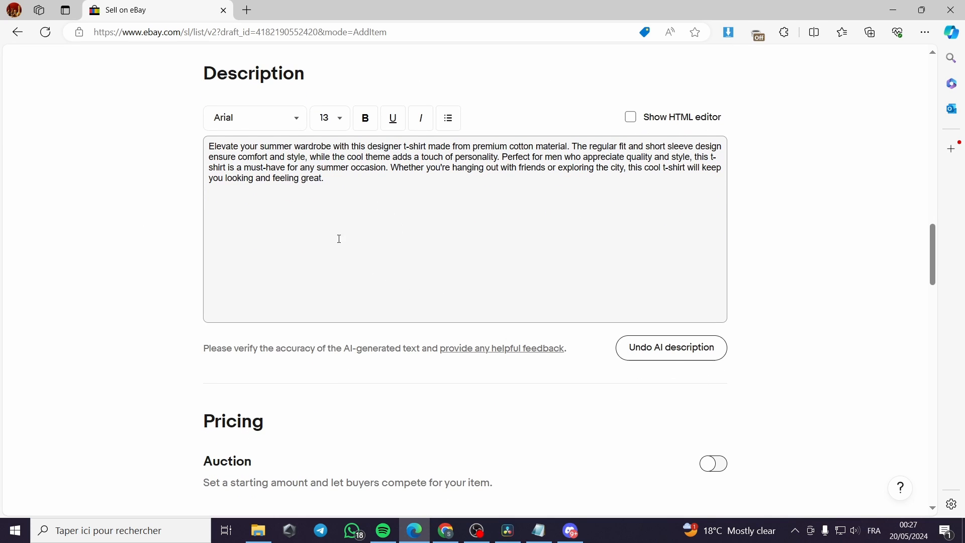
- Switch the listing's pricing format from Buy It Now to Auction and back to Buy It Now
scroll(329, 289, down, 2)
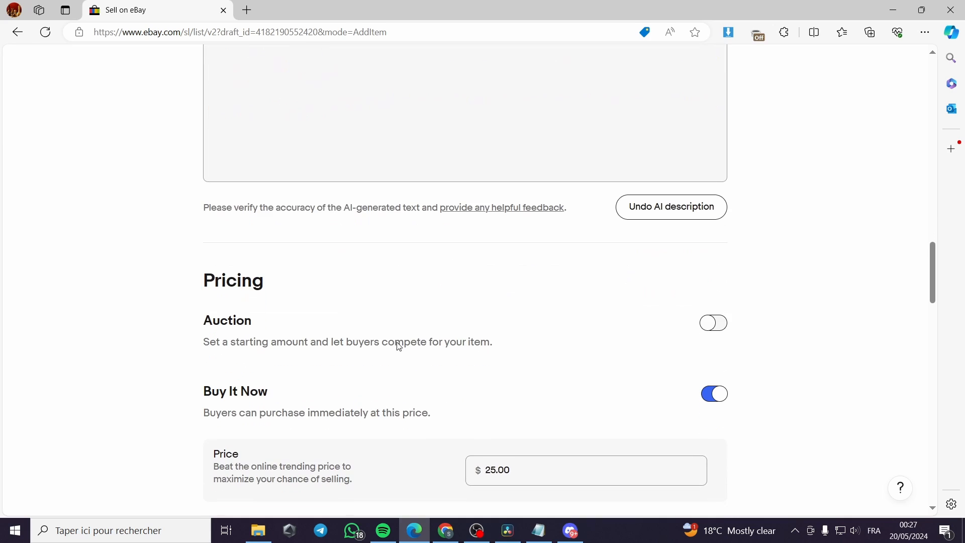
drag(204, 286, 275, 285)
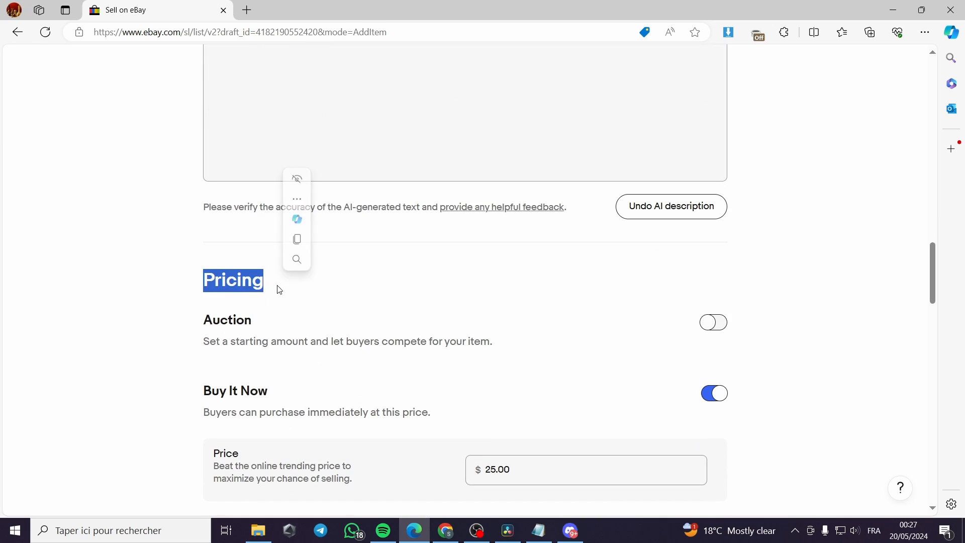
click(214, 283)
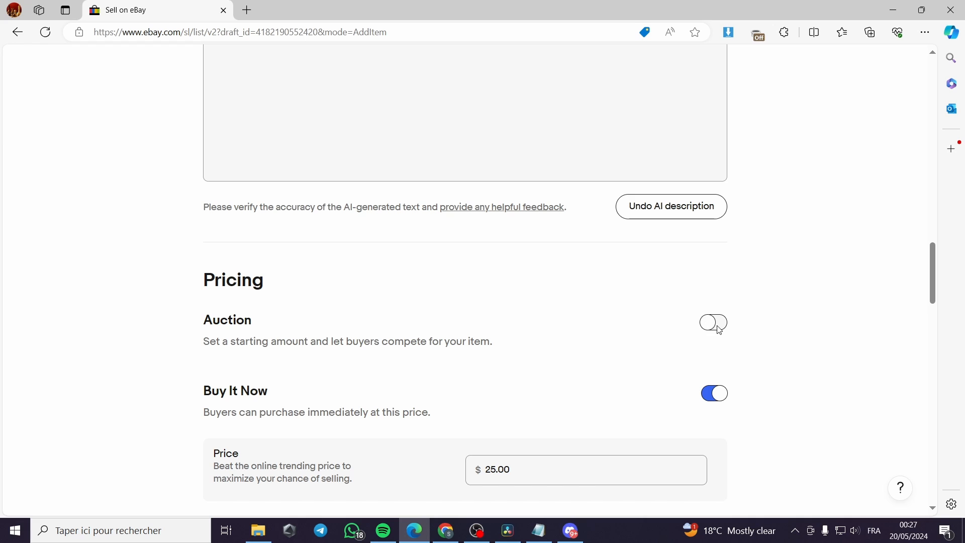
click(716, 394)
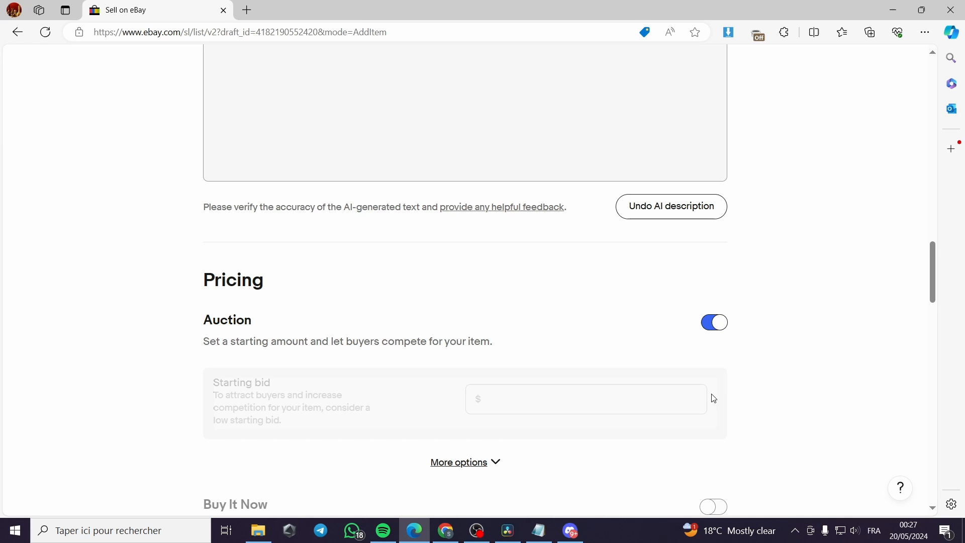
click(717, 324)
- Show the additional Buy It Now pricing options, enable Quantity and set it to 500
scroll(757, 353, down, 3)
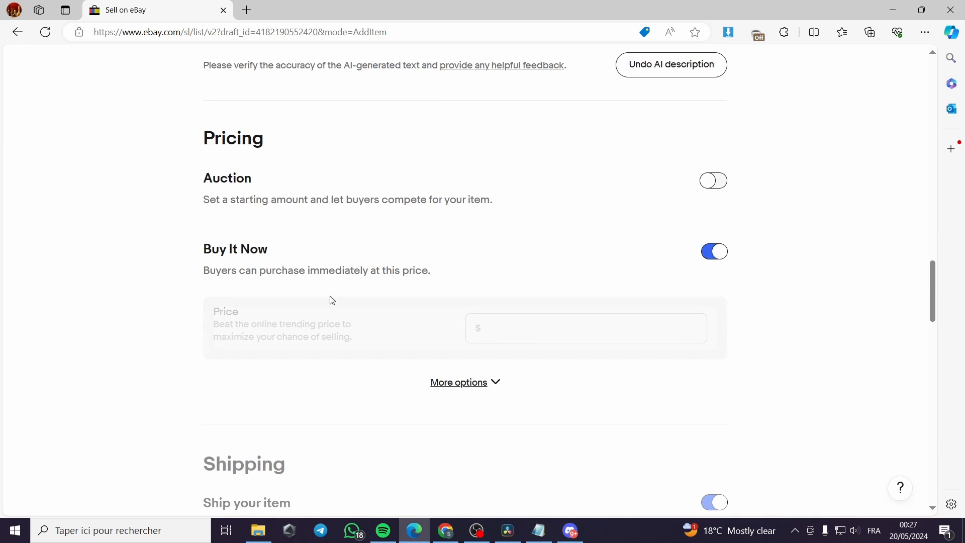
click(494, 383)
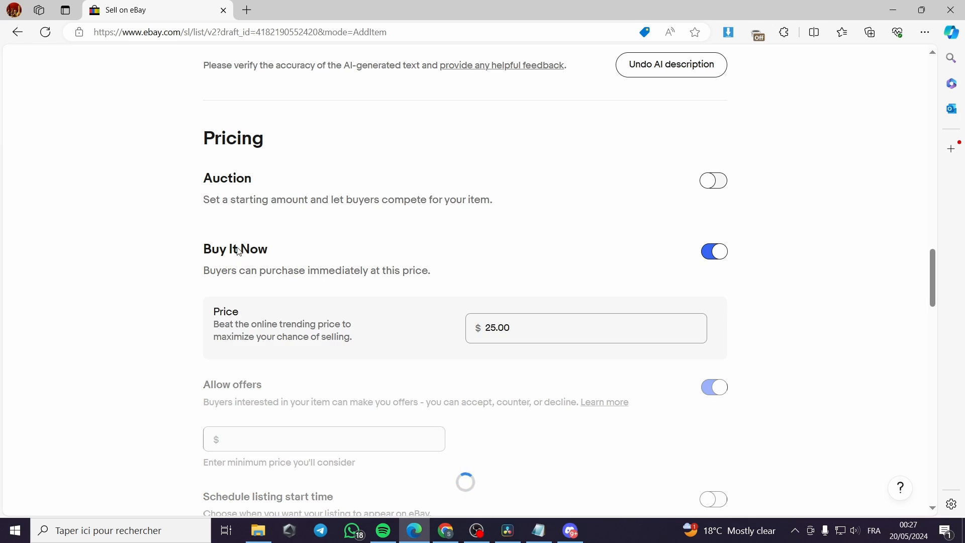
scroll(239, 251, down, 4)
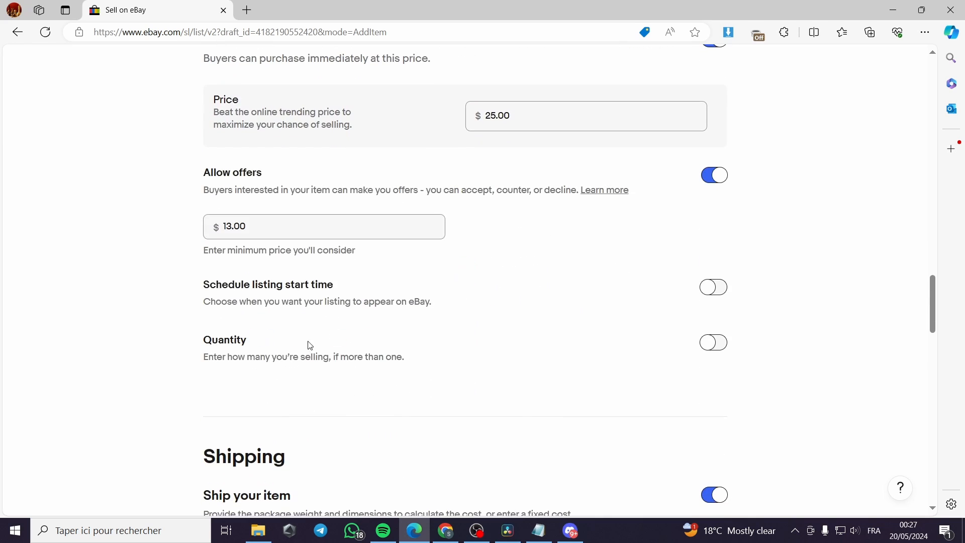
click(716, 345)
drag(306, 384, 188, 387)
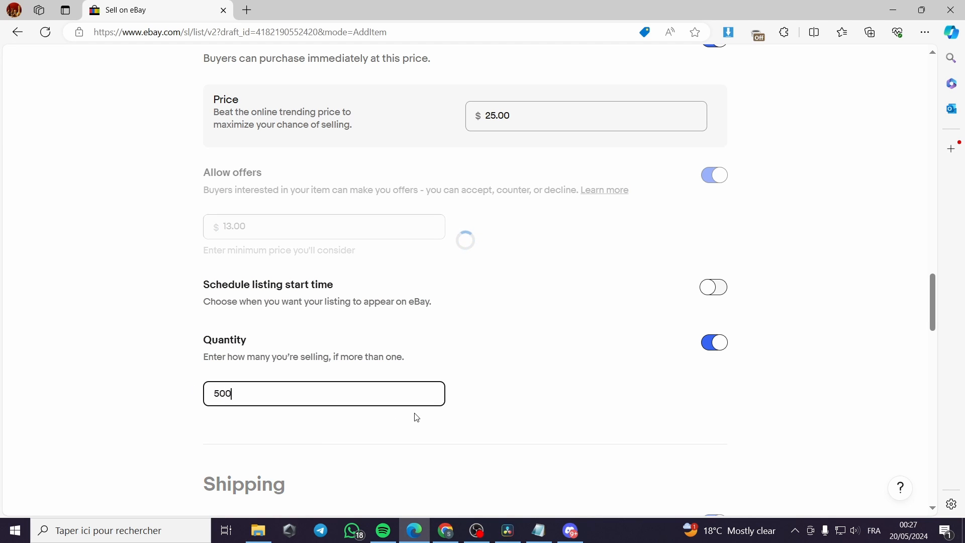
- Examine the shipping, local pickup, promotion and charity sections through the end of the form, and return to the recommended item specifics
scroll(485, 410, down, 7)
scroll(773, 417, down, 11)
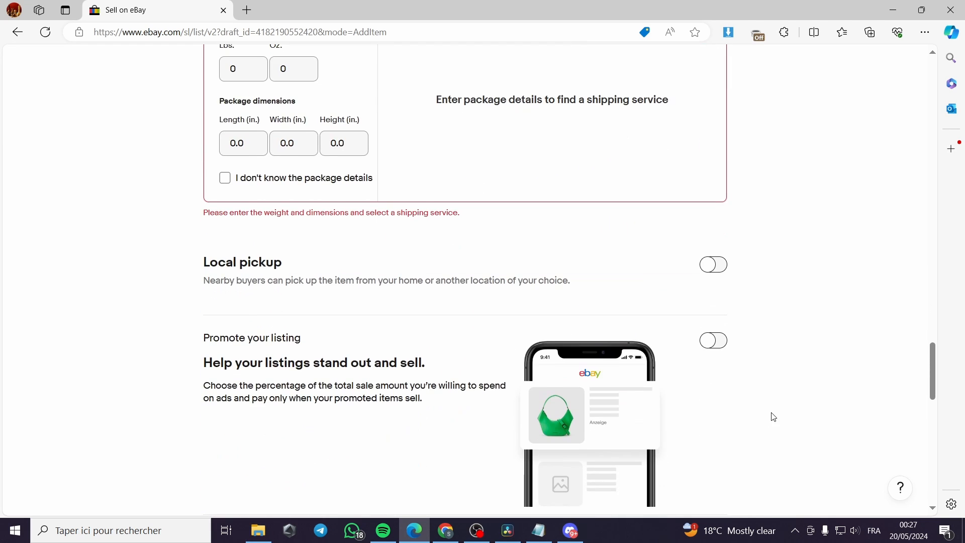
scroll(774, 417, down, 4)
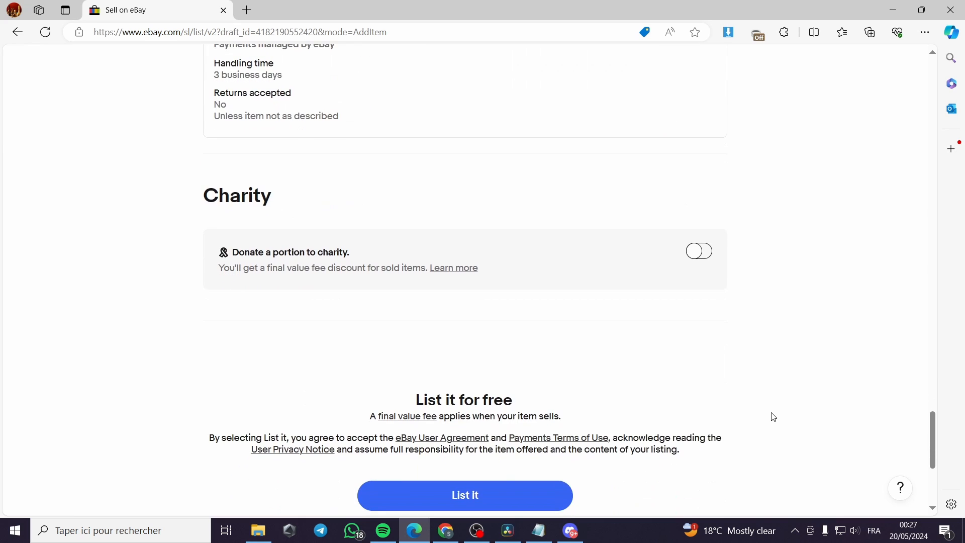
scroll(774, 417, up, 20)
scroll(773, 417, up, 11)
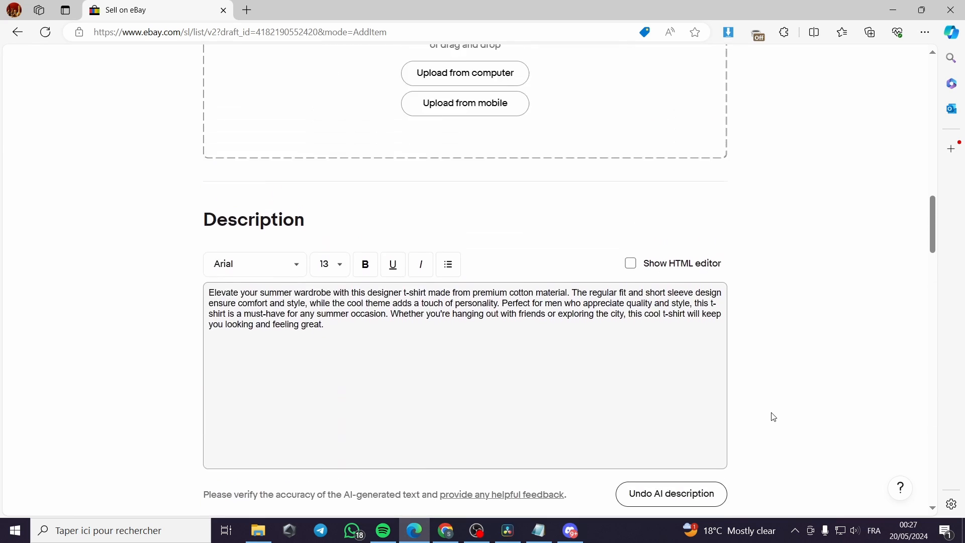
scroll(448, 386, up, 4)
scroll(512, 347, up, 2)
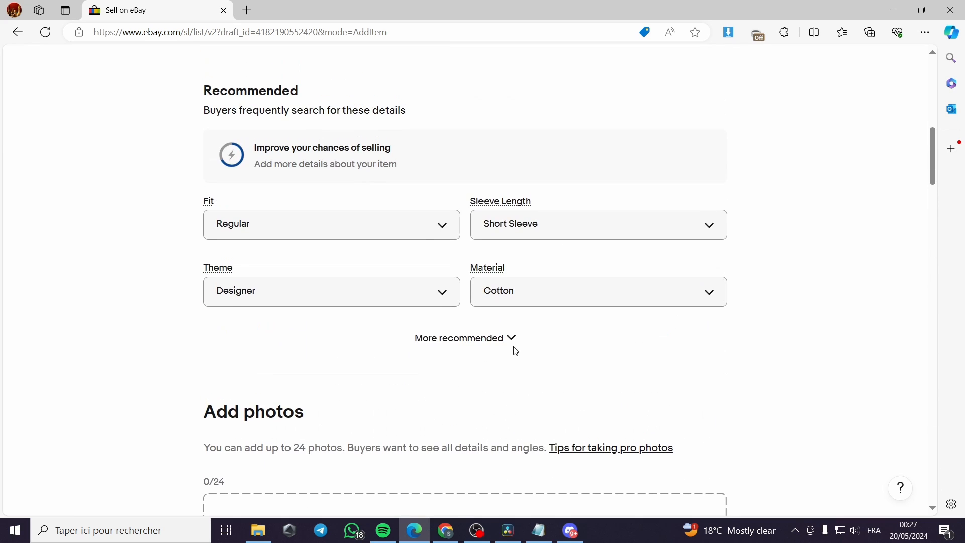
- Expand the remaining recommended fields and the full set of additional item specifics for the shirt
click(512, 339)
scroll(567, 358, down, 1)
scroll(567, 358, down, 1)
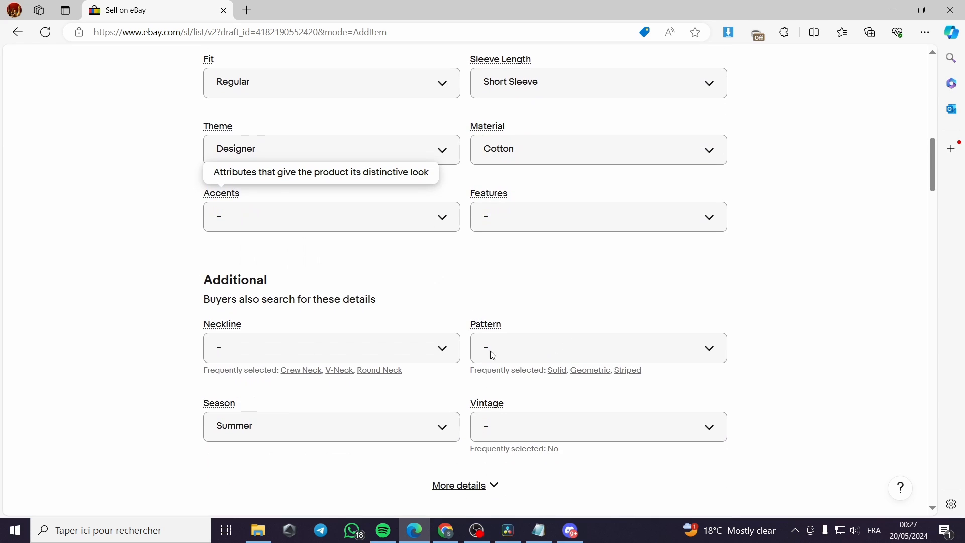
scroll(699, 330, down, 3)
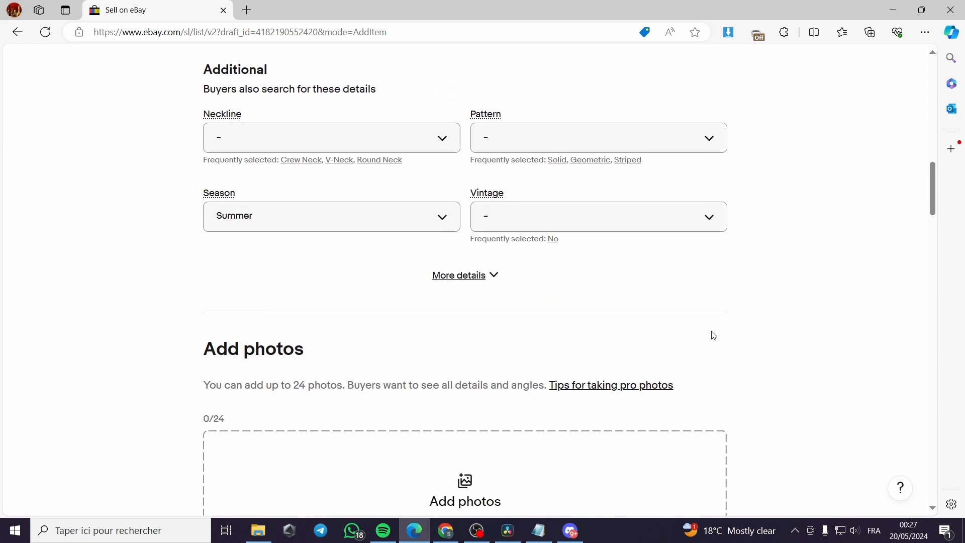
click(454, 273)
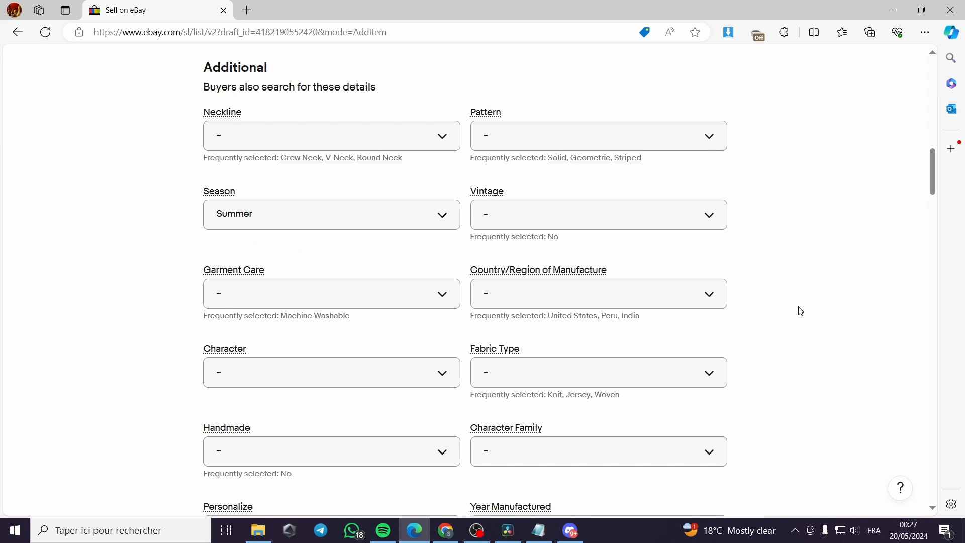
- Examine the additional and recommended item specifics, including the choices offered for Fit and Sleeve Length
scroll(798, 312, down, 5)
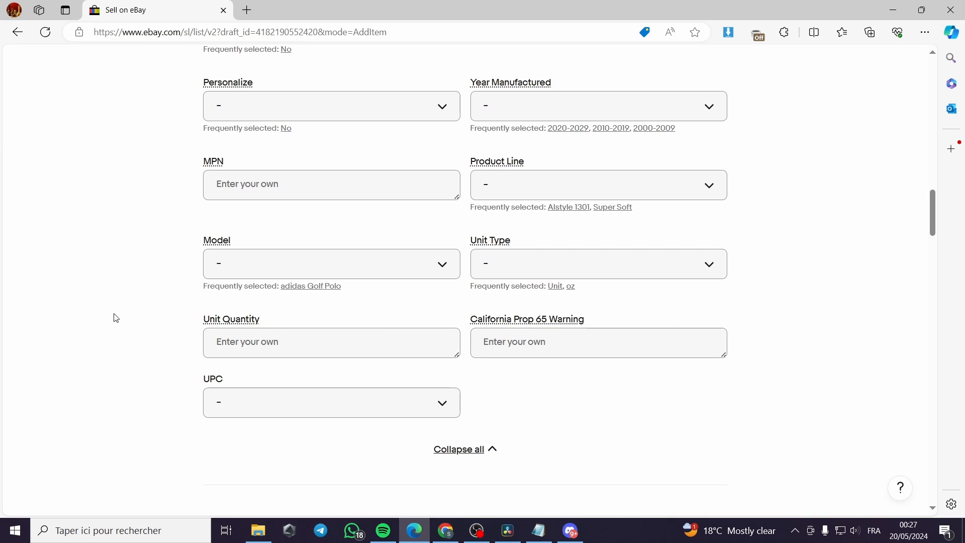
scroll(325, 345, down, 2)
scroll(377, 319, up, 9)
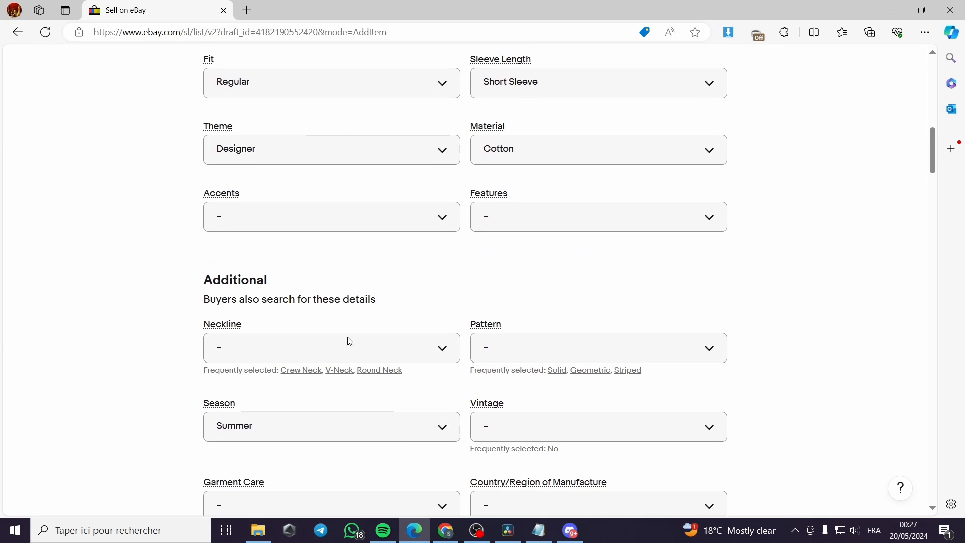
scroll(351, 342, up, 4)
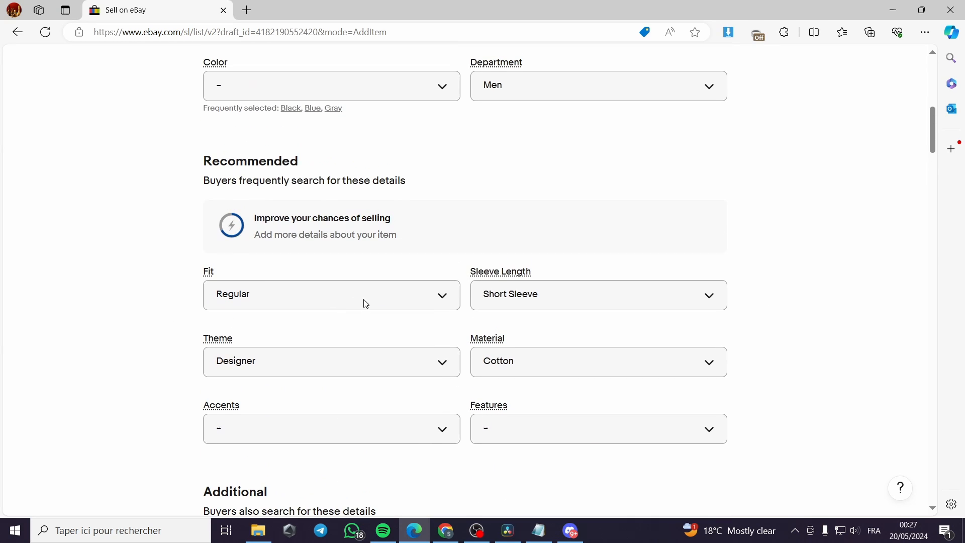
click(437, 300)
scroll(407, 371, down, 1)
scroll(425, 344, up, 1)
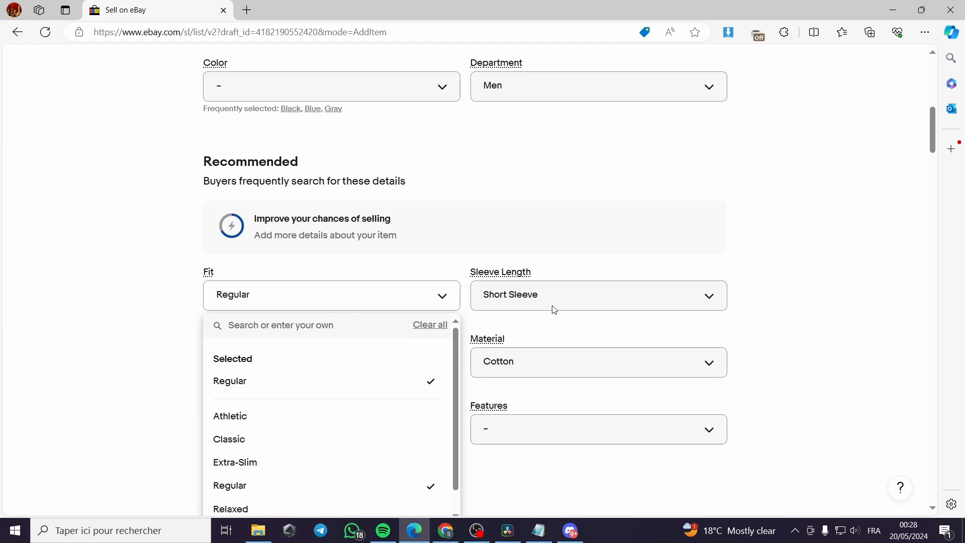
click(572, 299)
click(782, 312)
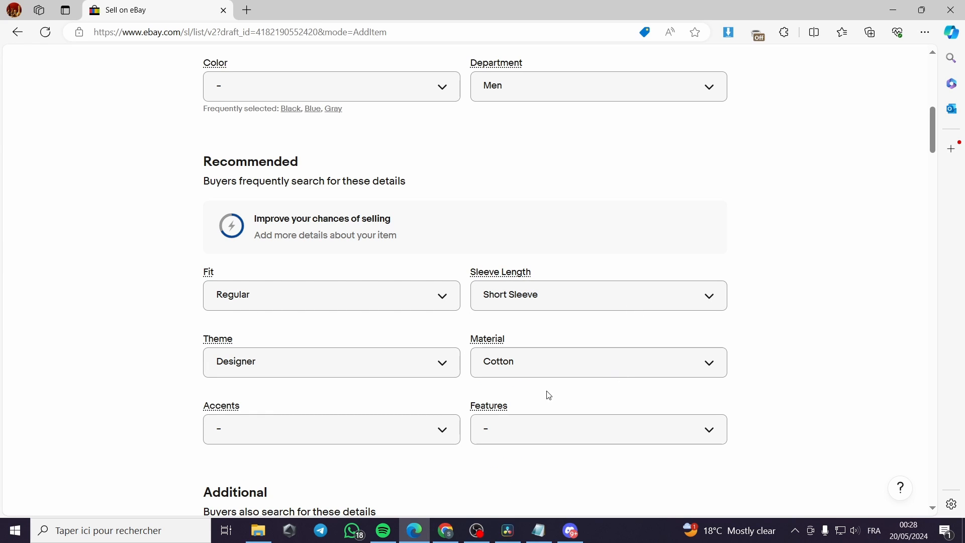
- Set the shirt's required Color to Black and replace that choice with Beige
scroll(386, 396, up, 5)
click(417, 372)
click(417, 372)
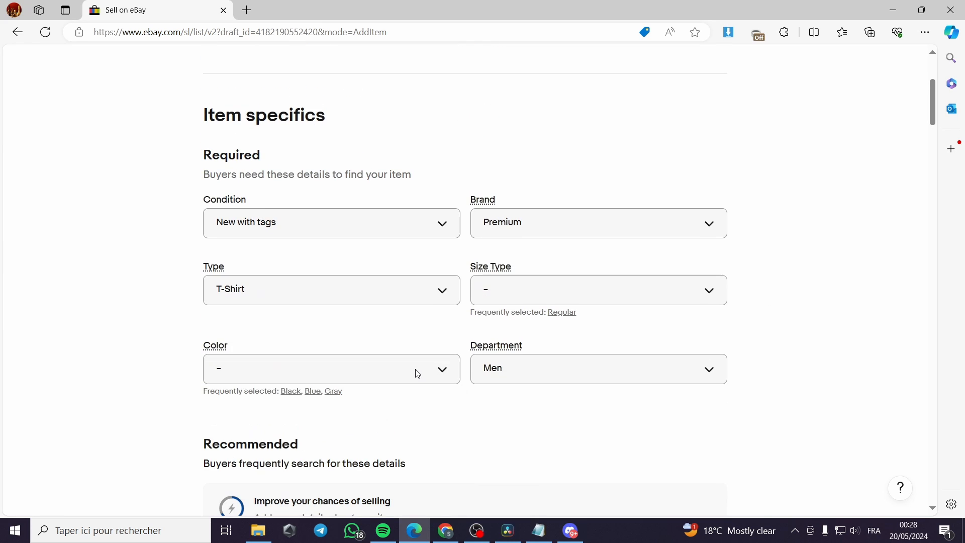
click(444, 369)
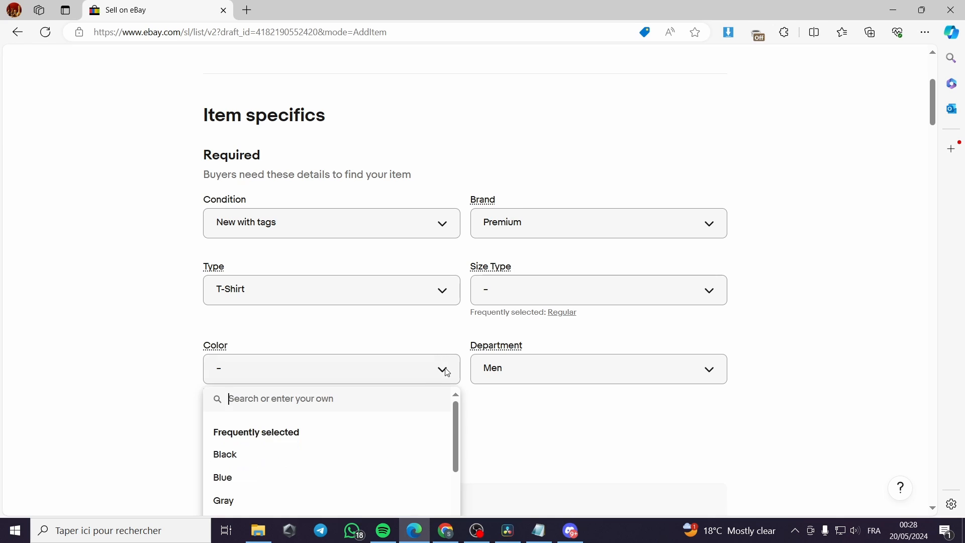
click(273, 458)
click(336, 381)
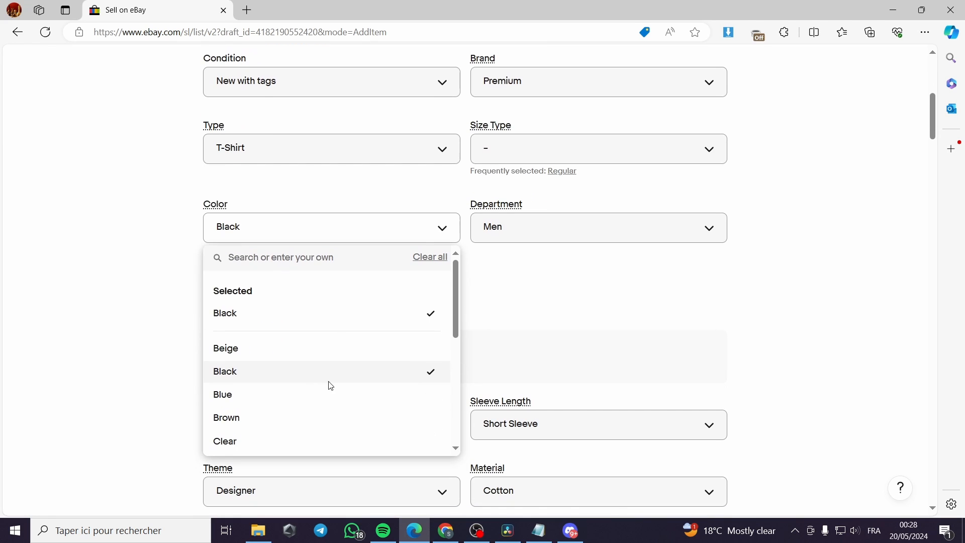
click(324, 352)
click(384, 242)
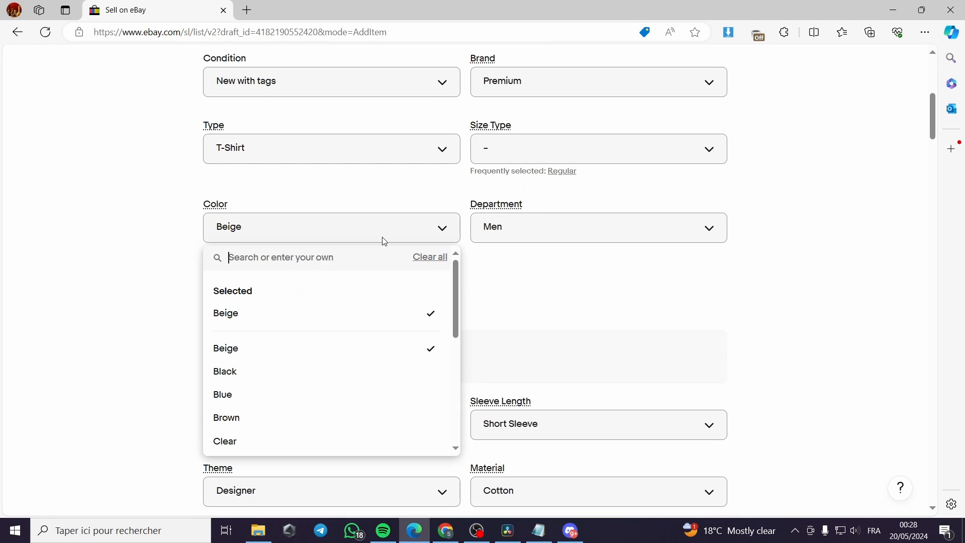
click(522, 203)
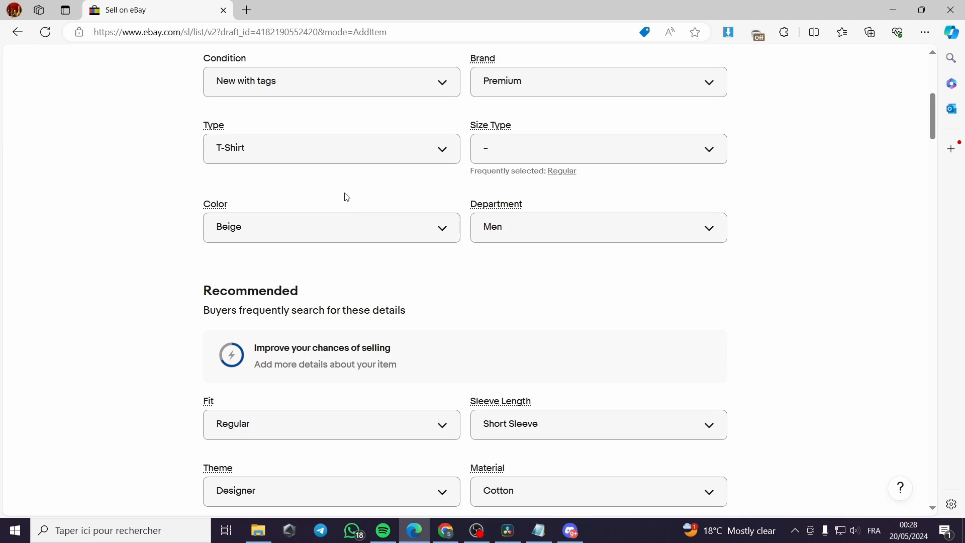
- Review the "Cool tshirt for summer with premium materials" draft and switch it to the business listing tool
scroll(338, 303, up, 3)
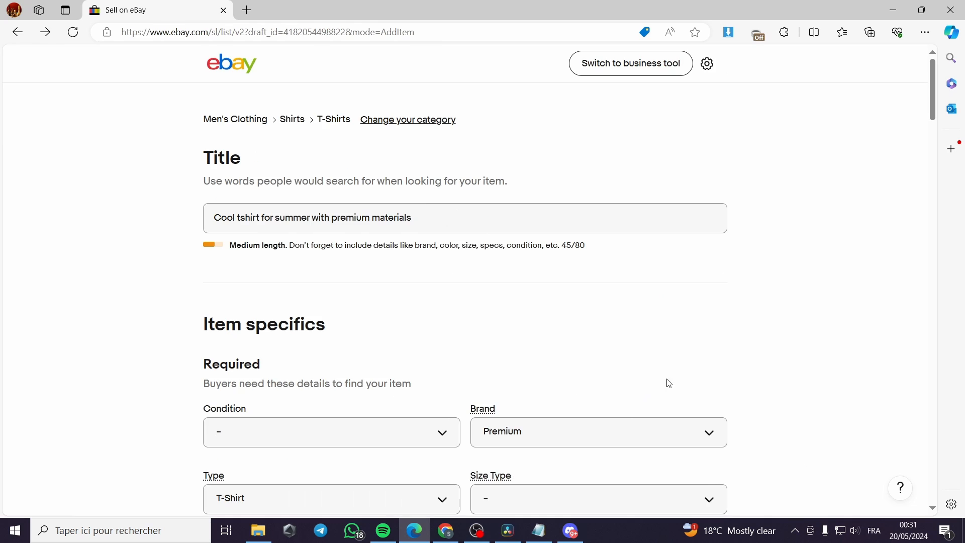
scroll(724, 383, down, 7)
scroll(727, 384, down, 2)
drag(934, 171, 933, 307)
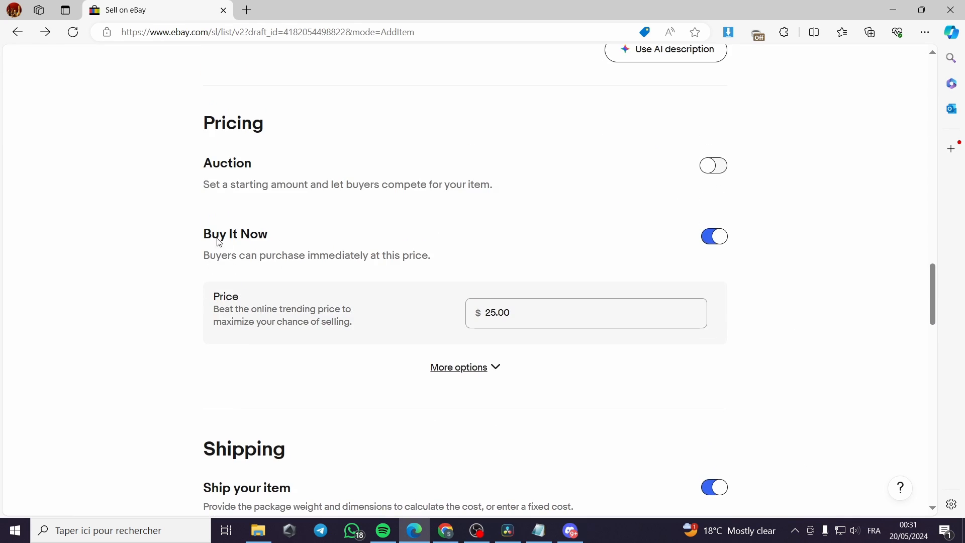
scroll(804, 273, up, 8)
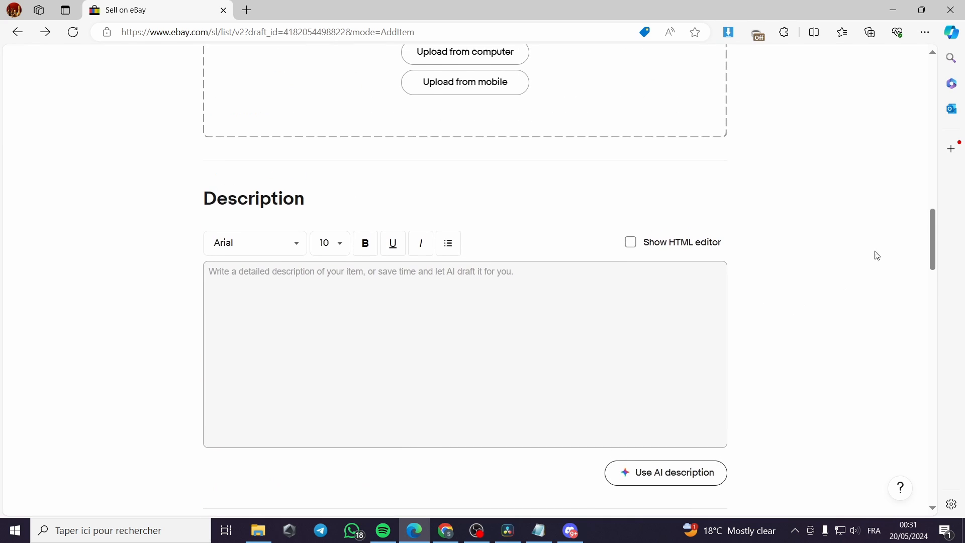
drag(928, 244, 932, 87)
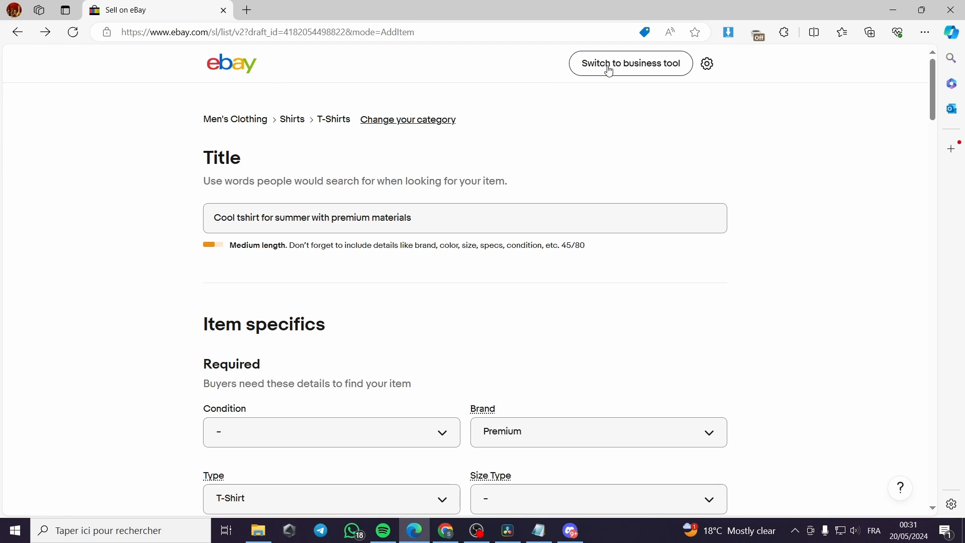
click(639, 72)
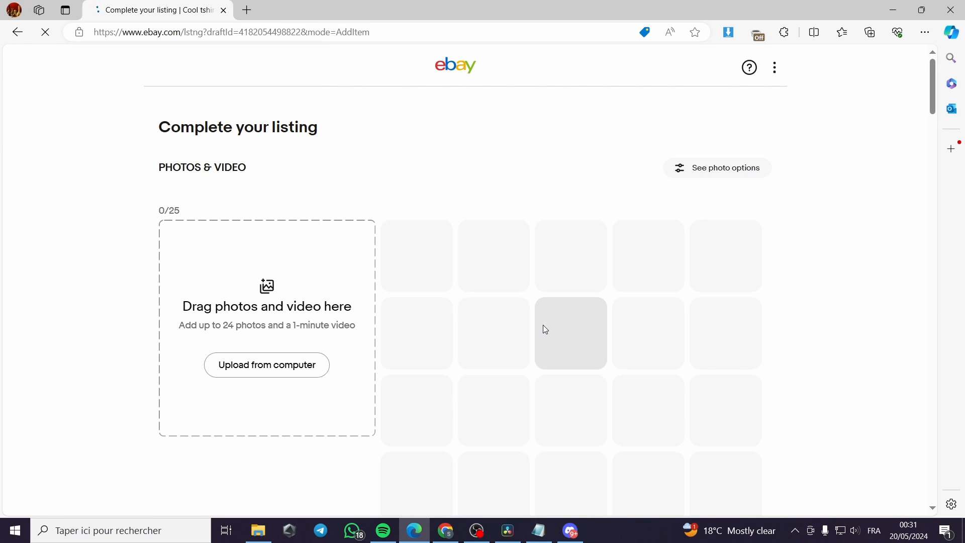
- Examine the business listing form's photos, title, category, item specifics, condition and pricing sections, and return to its beginning
scroll(543, 324, down, 3)
scroll(502, 327, down, 9)
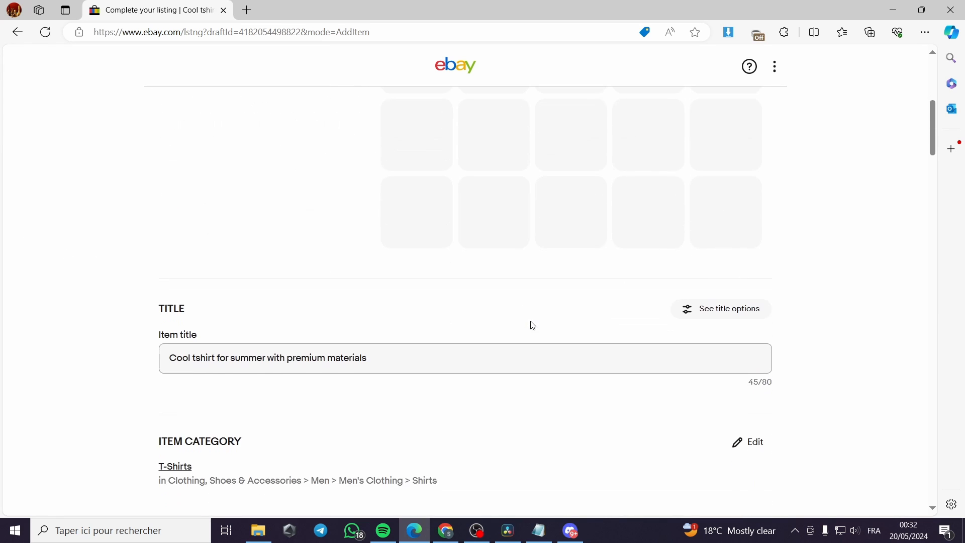
scroll(474, 258, down, 4)
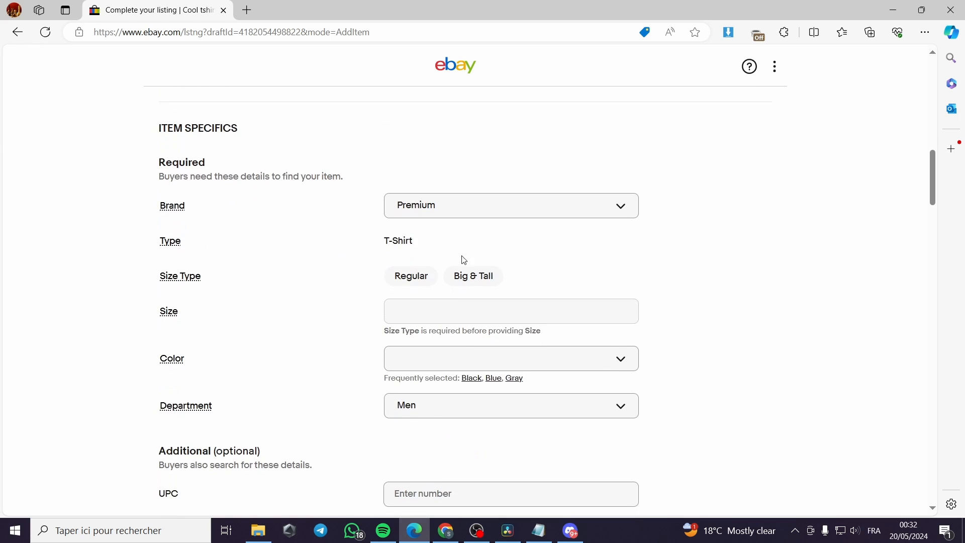
scroll(620, 308, down, 8)
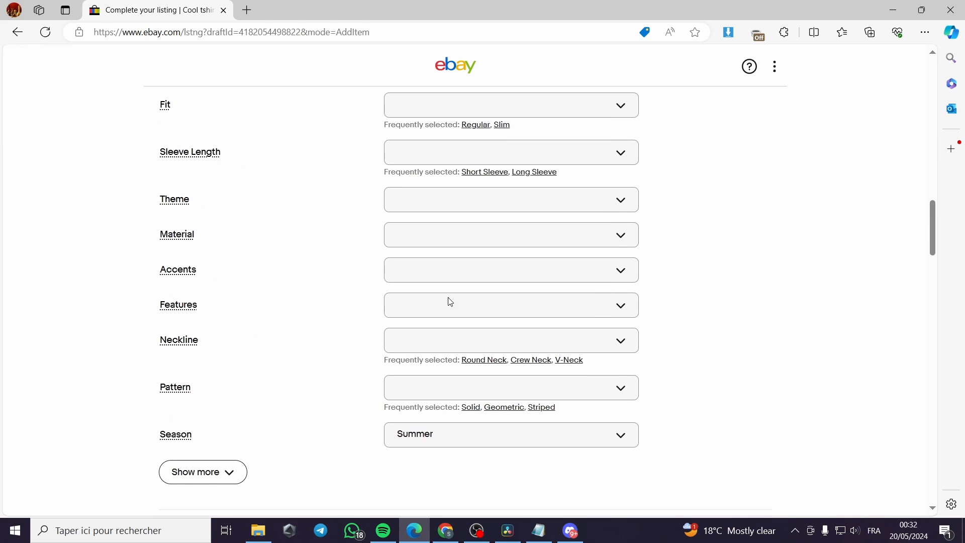
scroll(229, 312, up, 3)
scroll(228, 313, down, 4)
scroll(228, 313, down, 3)
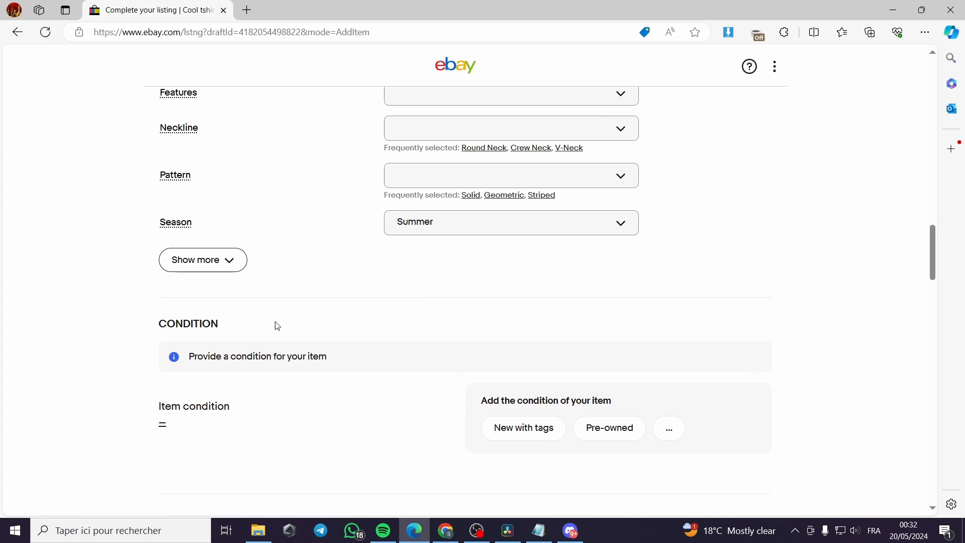
scroll(286, 324, down, 4)
scroll(312, 321, down, 1)
scroll(228, 302, up, 6)
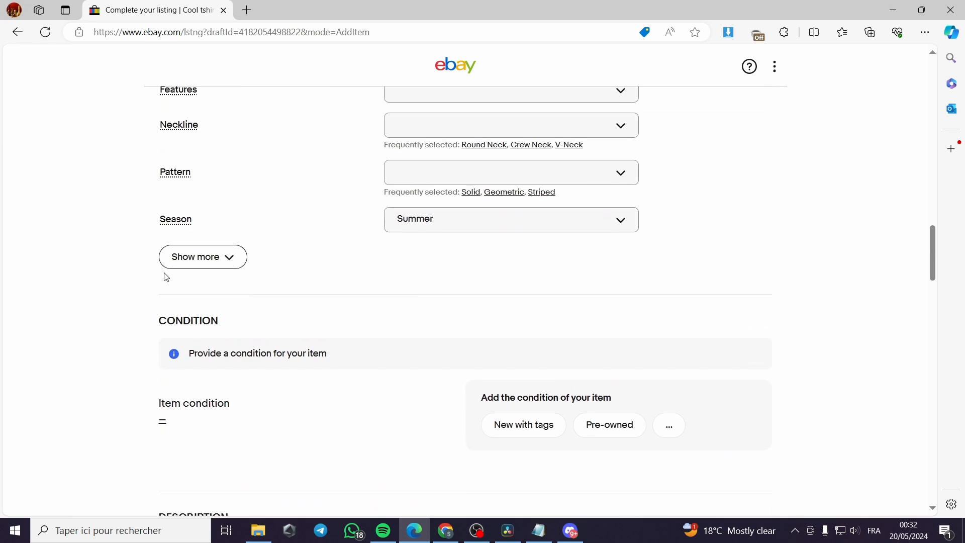
scroll(271, 318, down, 14)
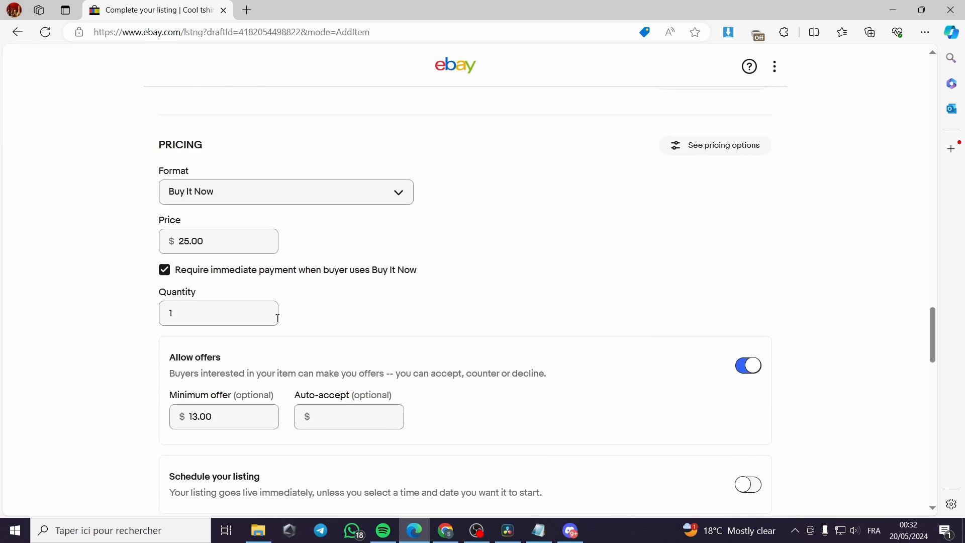
scroll(314, 327, up, 15)
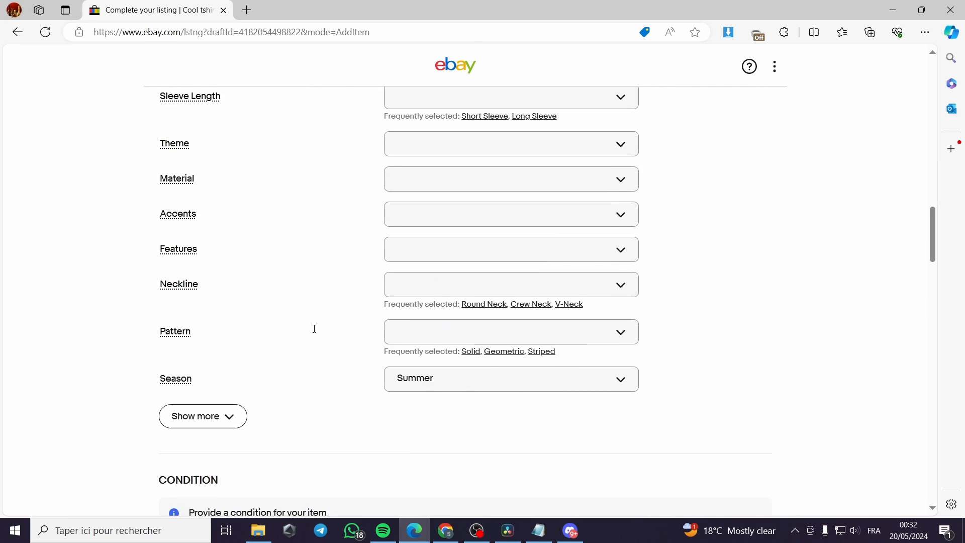
scroll(243, 336, down, 3)
scroll(339, 366, up, 15)
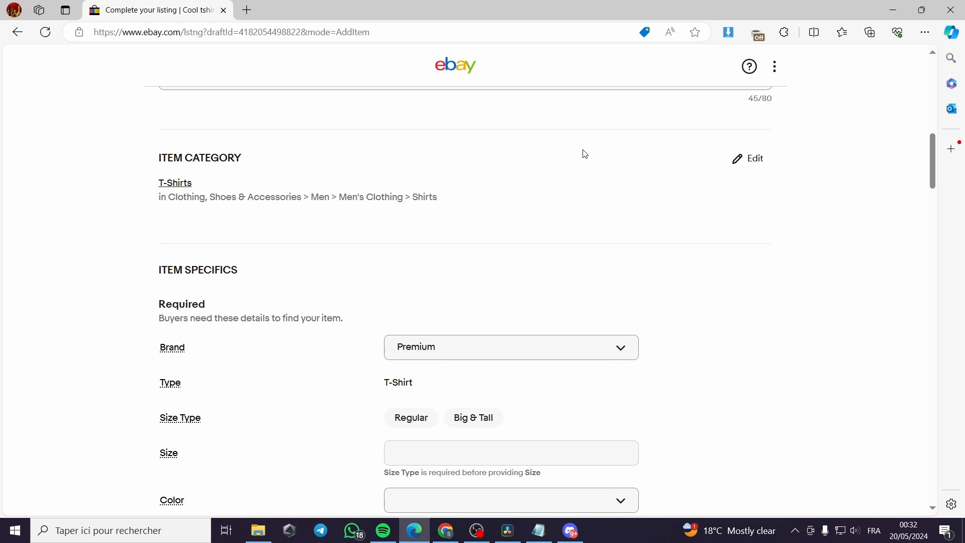
scroll(556, 284, up, 10)
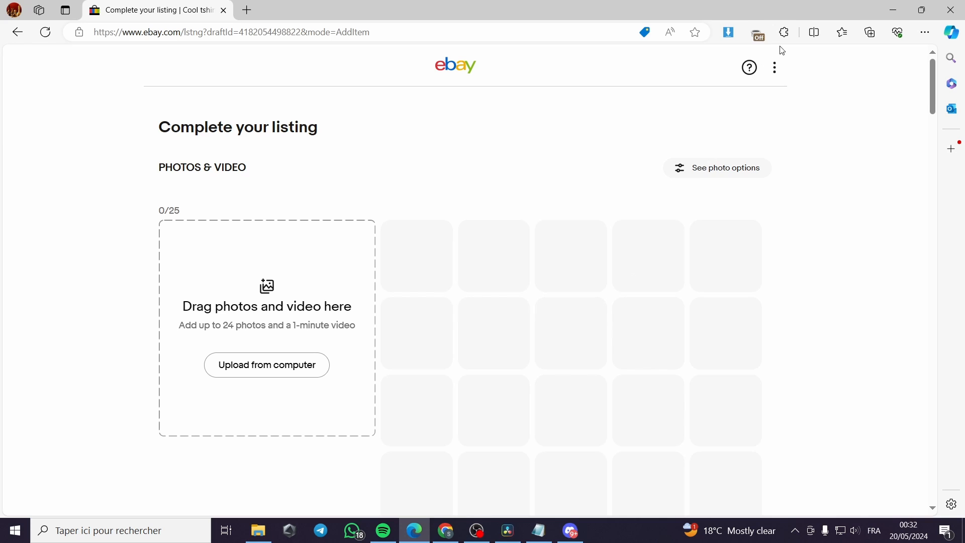
- Enable Variations in the listing tool's settings and close the settings dialog
click(777, 70)
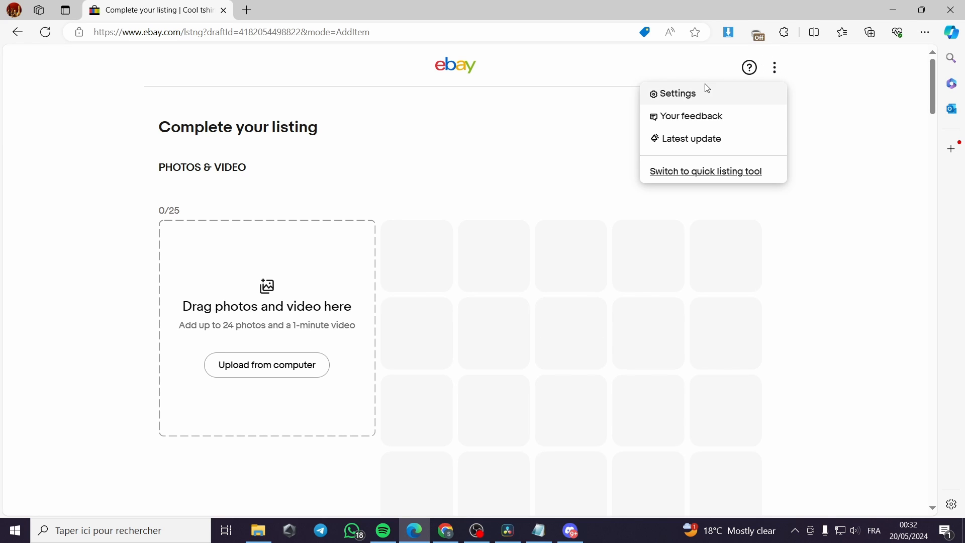
click(689, 98)
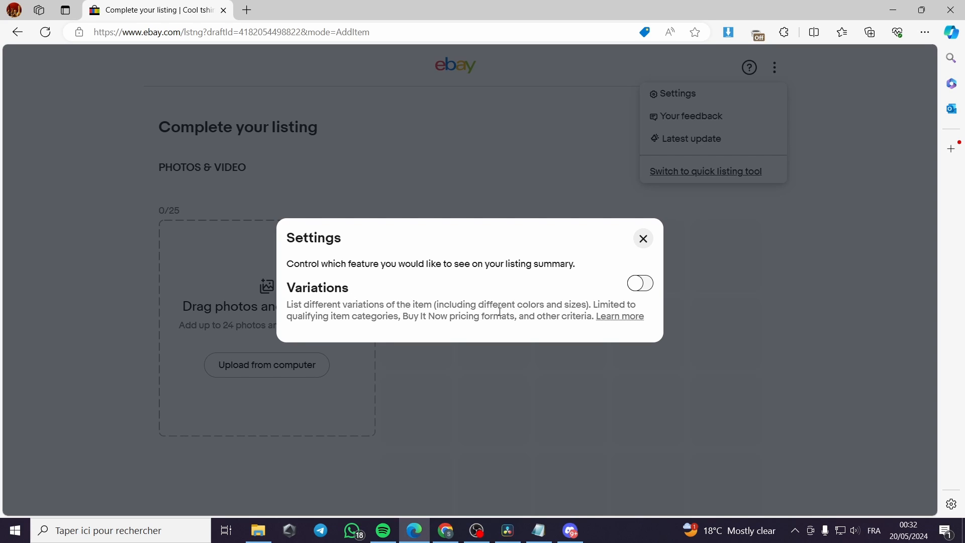
click(639, 285)
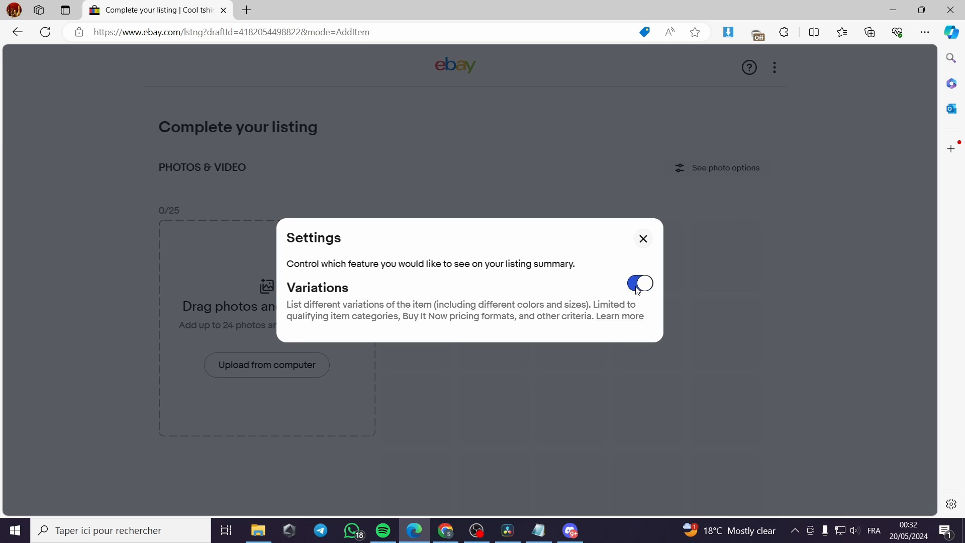
click(644, 240)
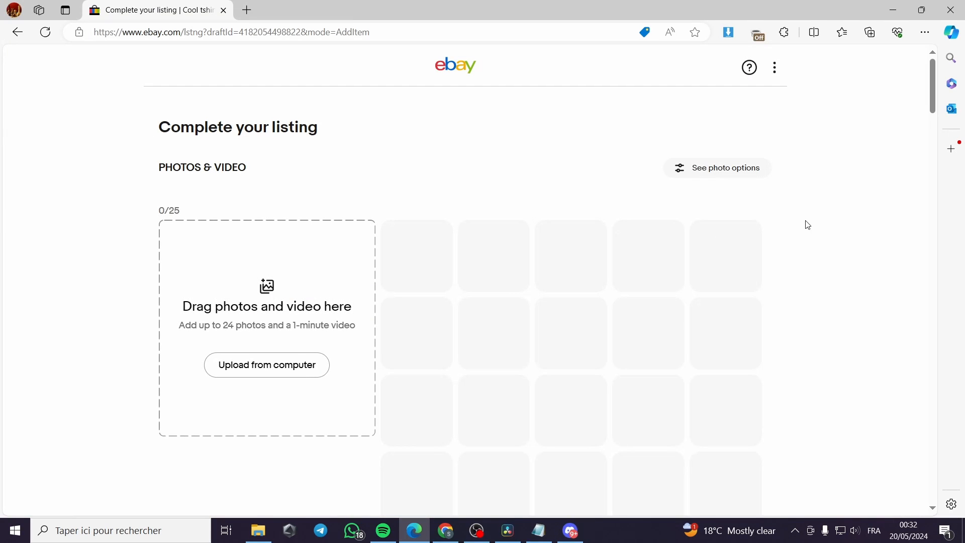
- Upload the JPG photo of the cream long-sleeved top from the Téléchargements folder as the listing's first photo
scroll(809, 225, down, 2)
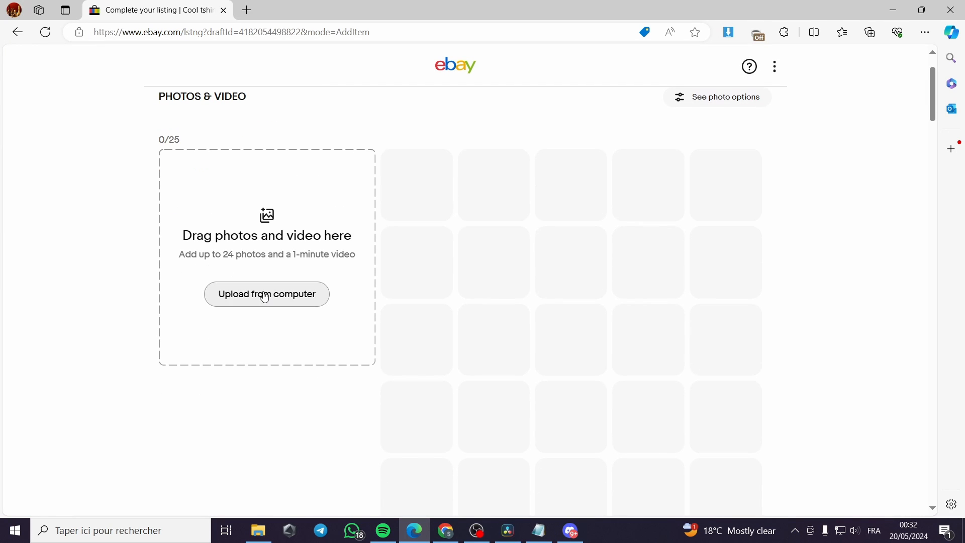
click(266, 296)
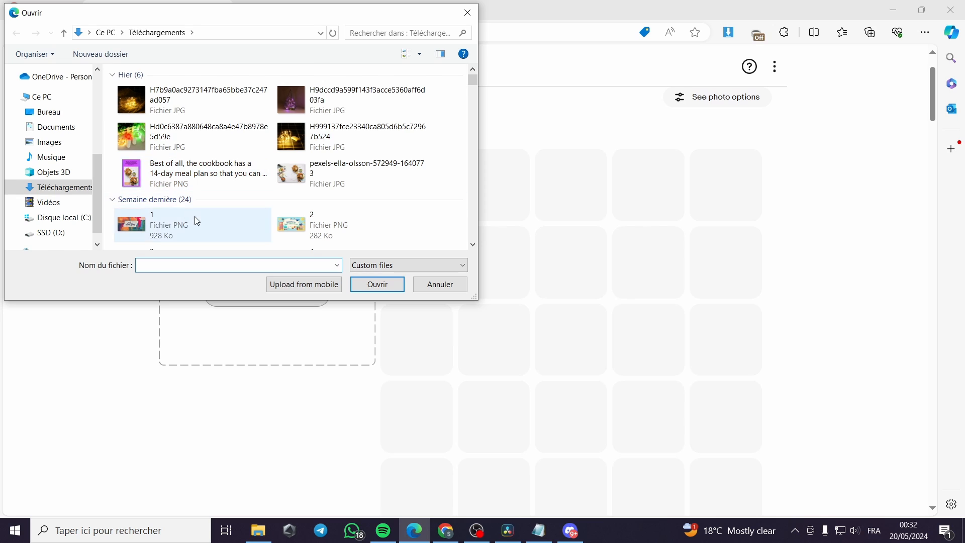
scroll(196, 219, down, 2)
scroll(213, 206, down, 5)
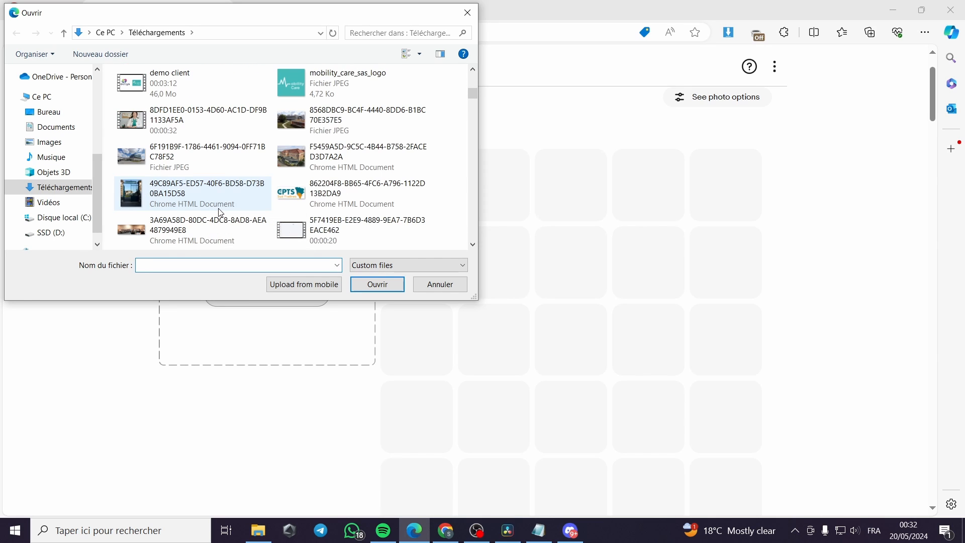
scroll(170, 160, down, 3)
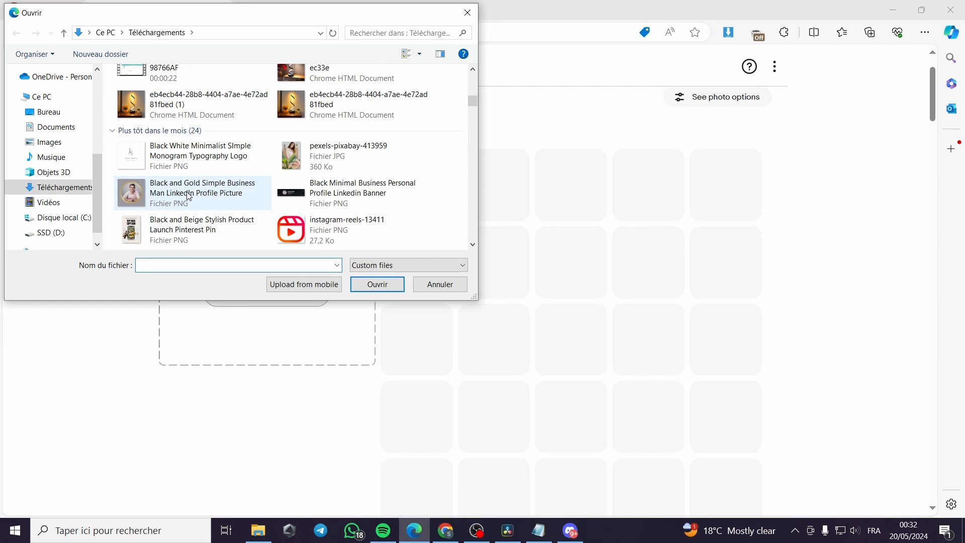
scroll(189, 196, down, 8)
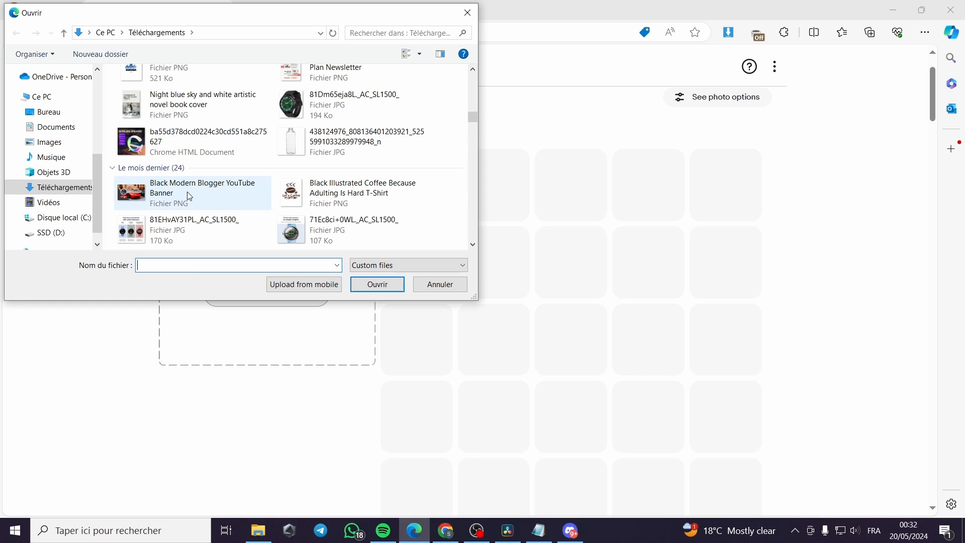
scroll(186, 192, down, 10)
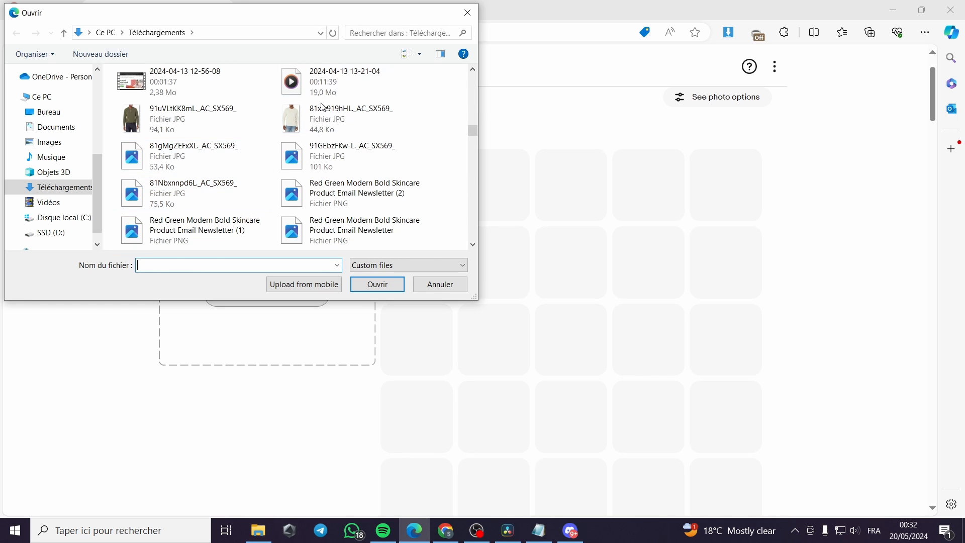
double_click(322, 108)
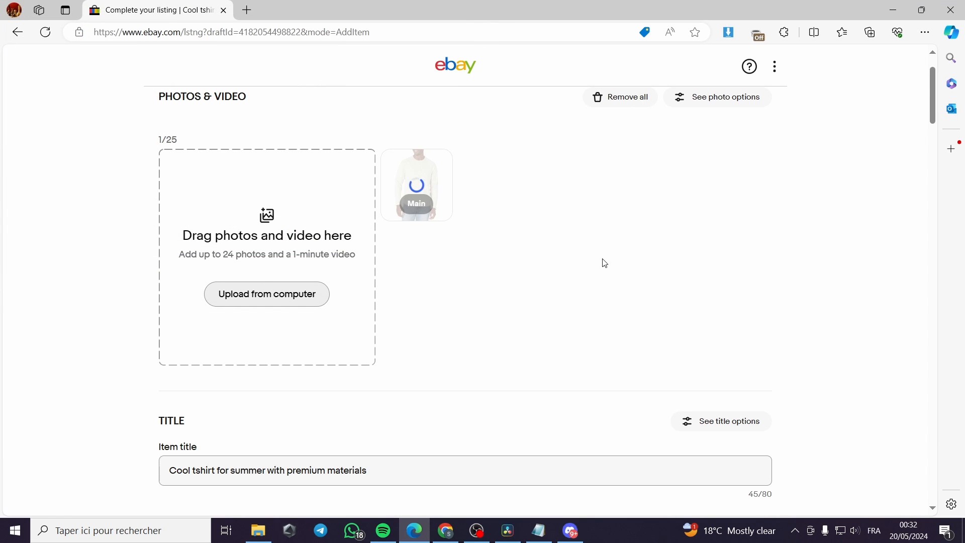
- Review the listing form down to its Variations section and open that section for editing
scroll(603, 263, down, 3)
scroll(582, 256, up, 5)
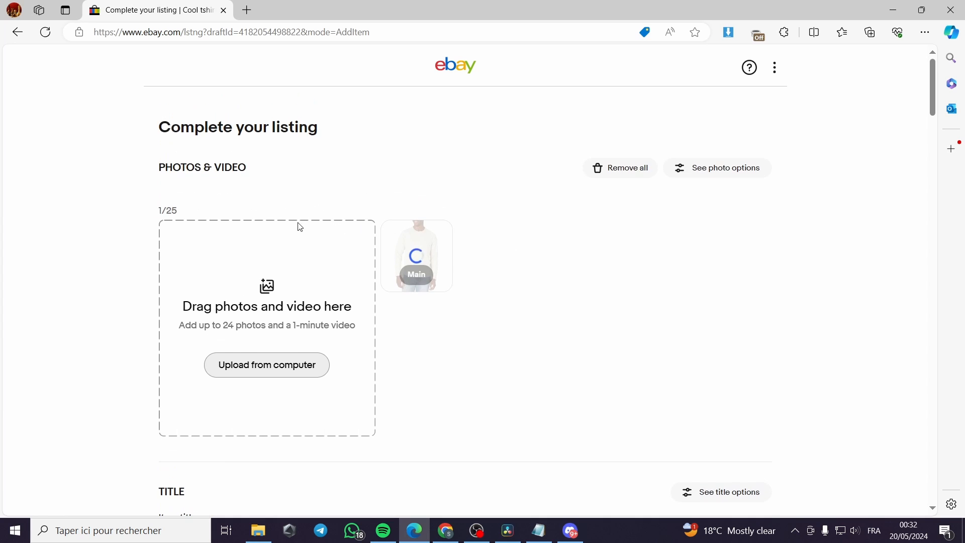
scroll(570, 267, down, 8)
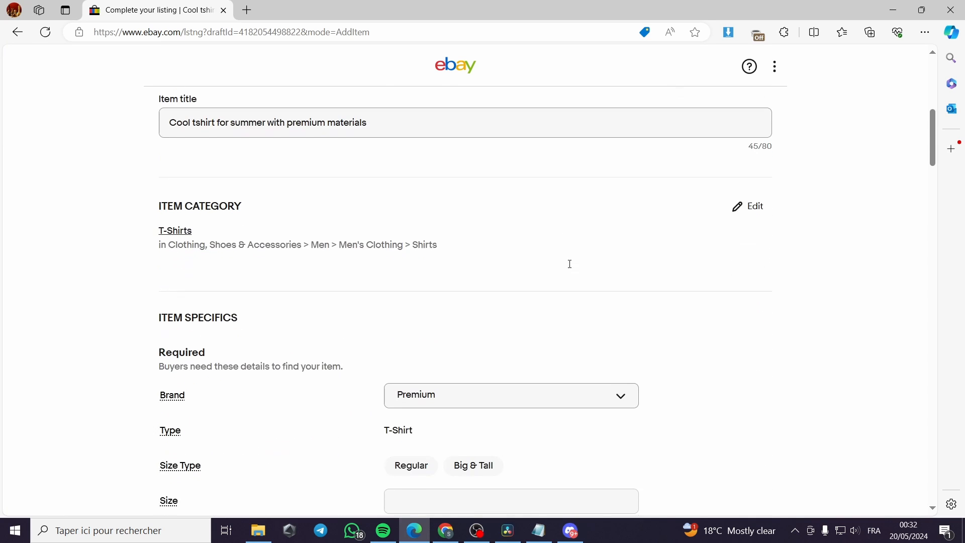
scroll(233, 224, down, 15)
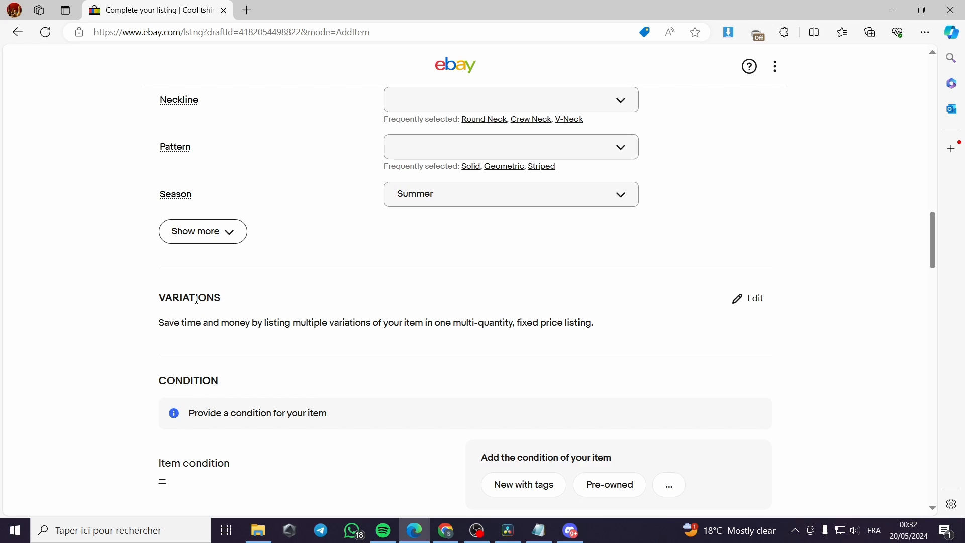
scroll(313, 308, up, 15)
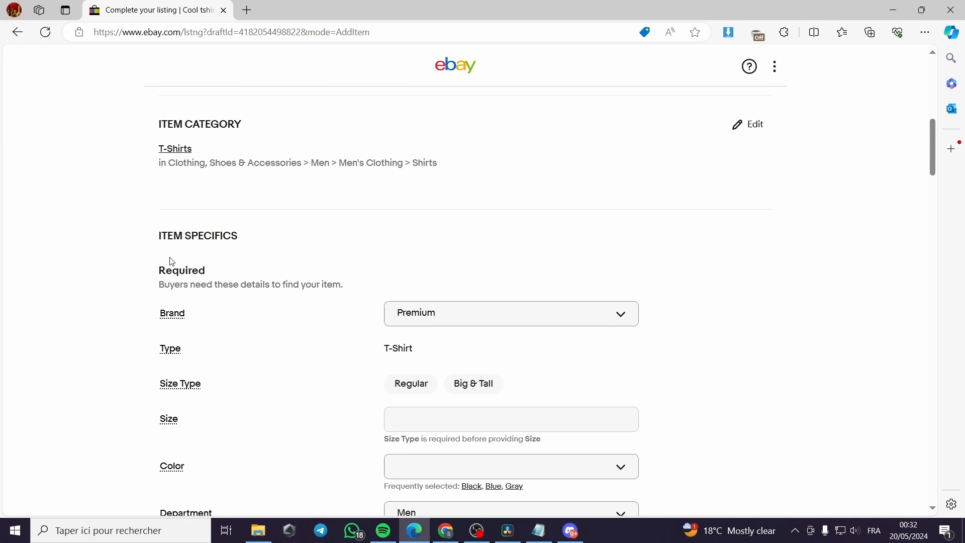
scroll(233, 249, down, 10)
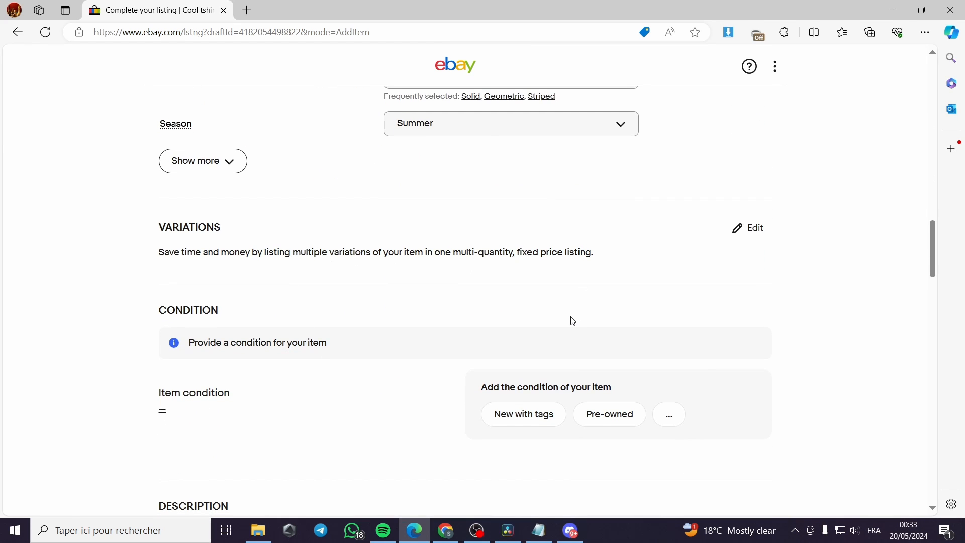
click(757, 235)
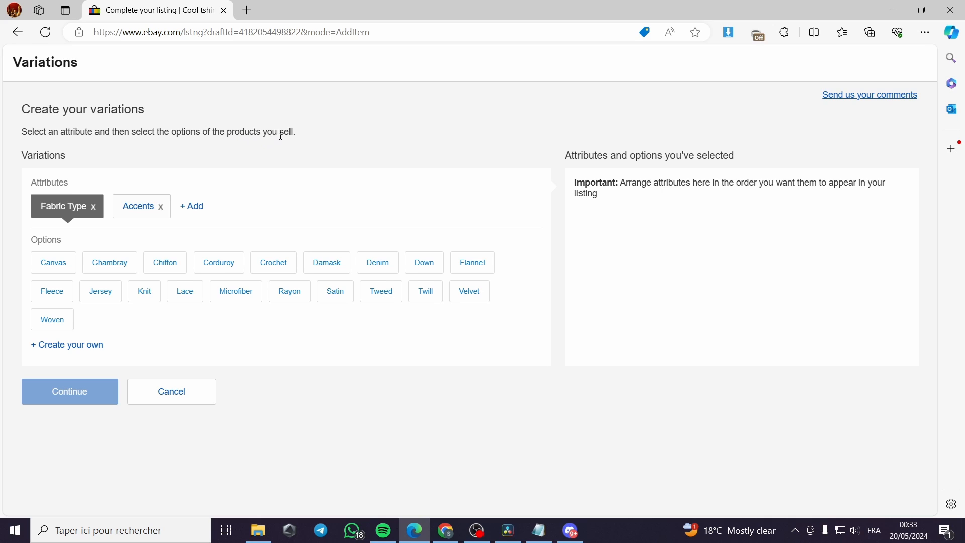
- Replace the Fabric Type and Accents variation attributes with Color and Fit
click(94, 207)
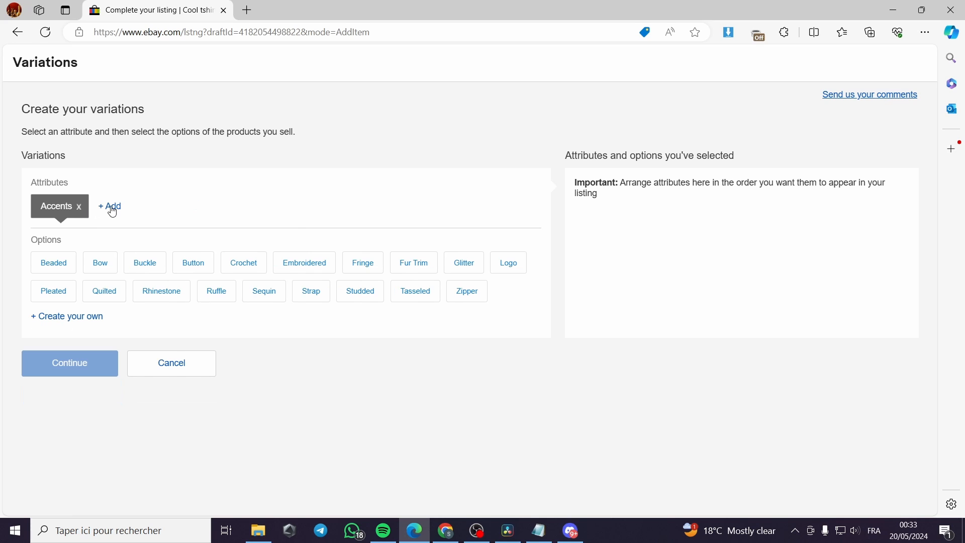
click(110, 207)
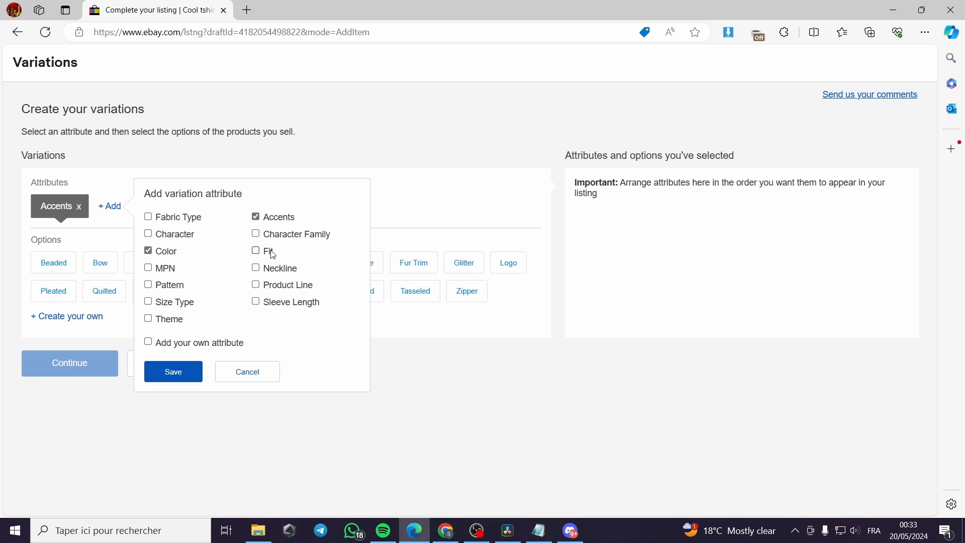
click(250, 253)
click(256, 252)
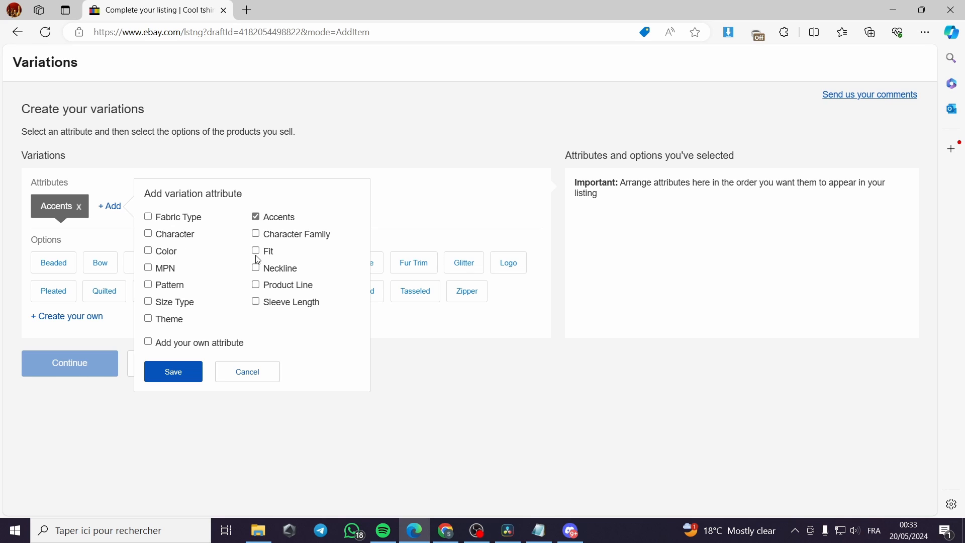
click(150, 252)
click(257, 218)
click(181, 372)
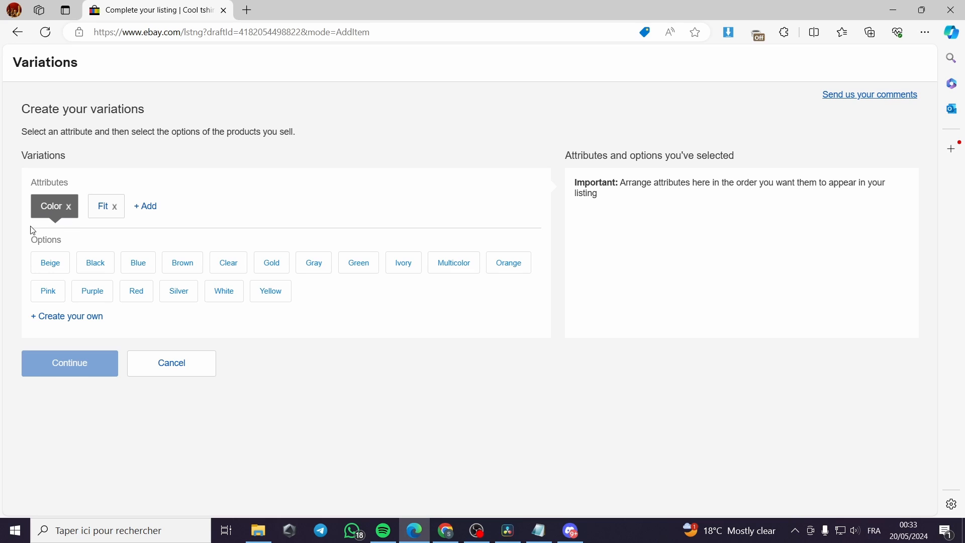
- Choose Black, White and Gray as the options for the Color attribute, leaving Beige out
click(71, 317)
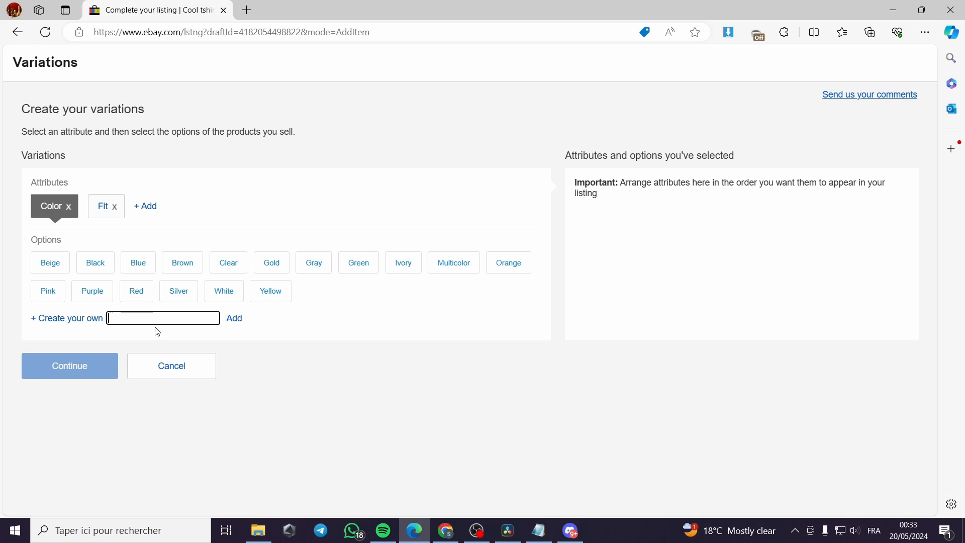
click(61, 267)
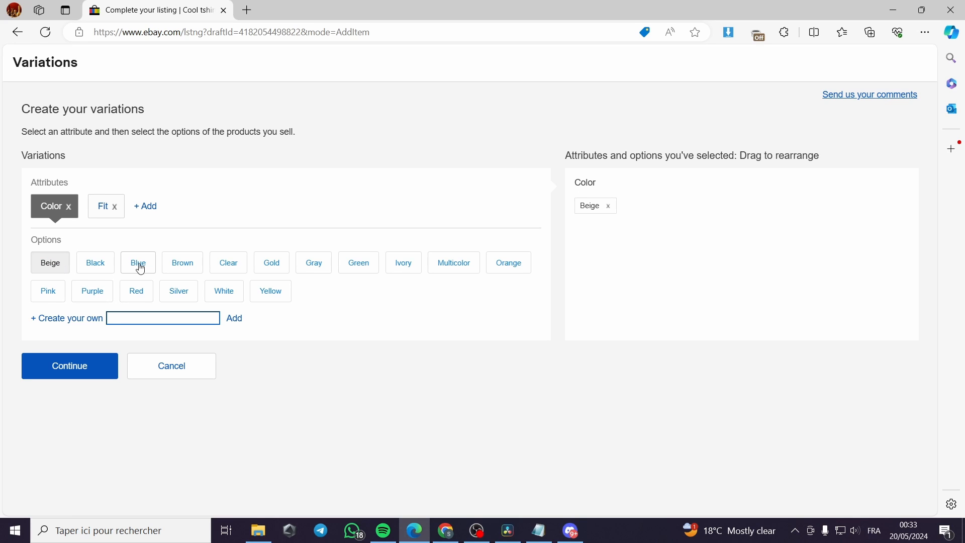
click(93, 264)
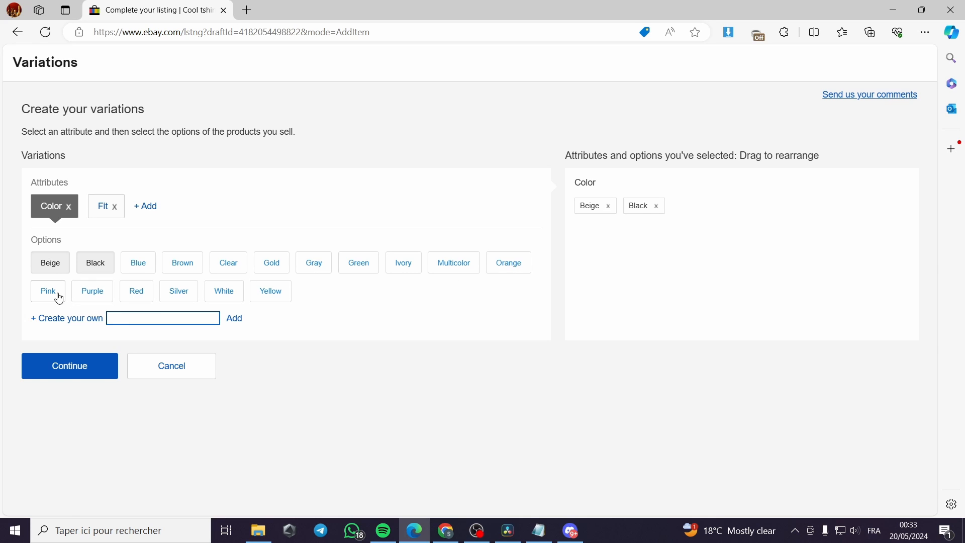
click(234, 297)
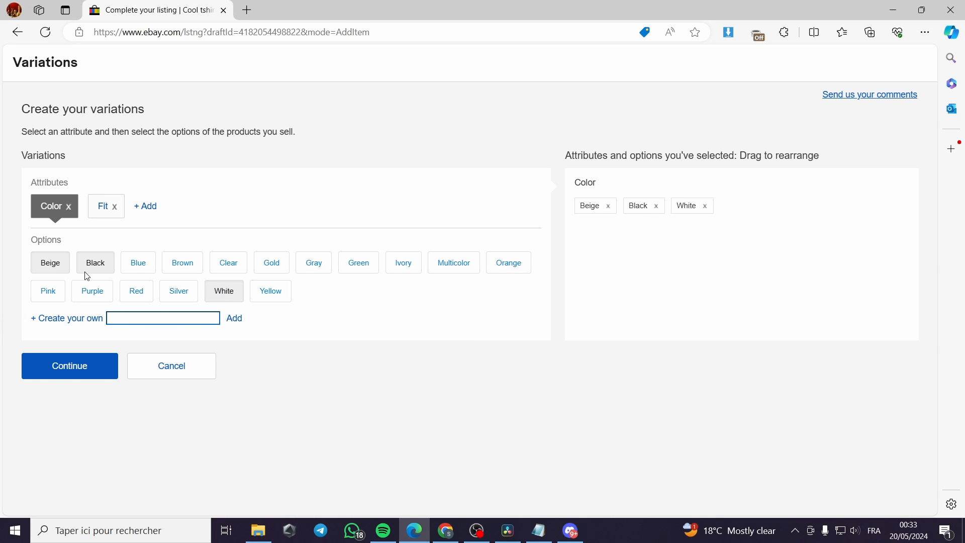
click(48, 263)
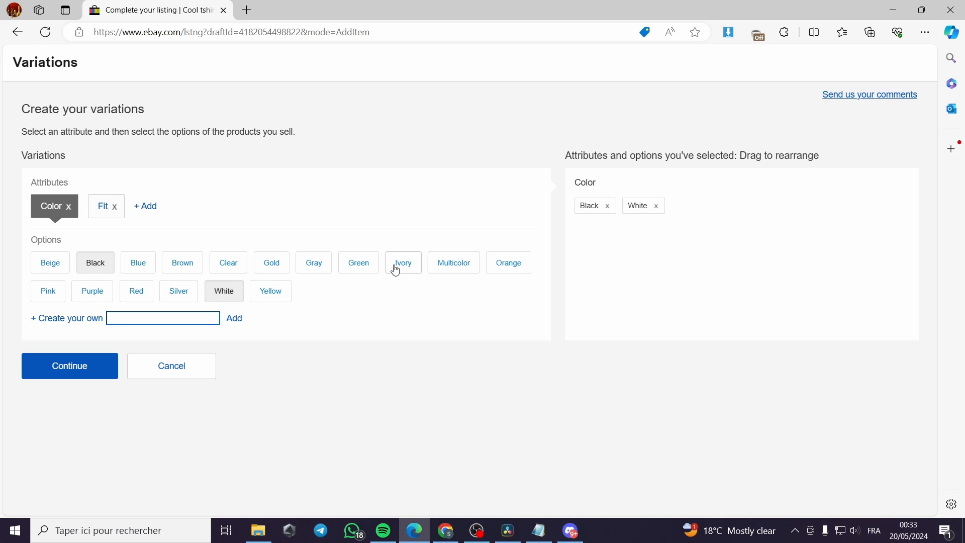
click(308, 268)
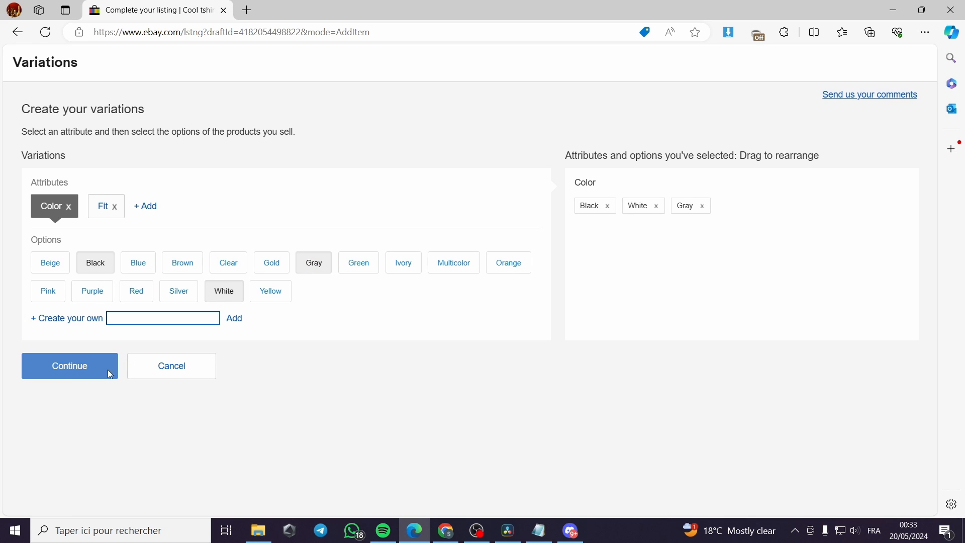
- Remove the Fit attribute and continue to the variation details with Color as the only attribute
click(103, 212)
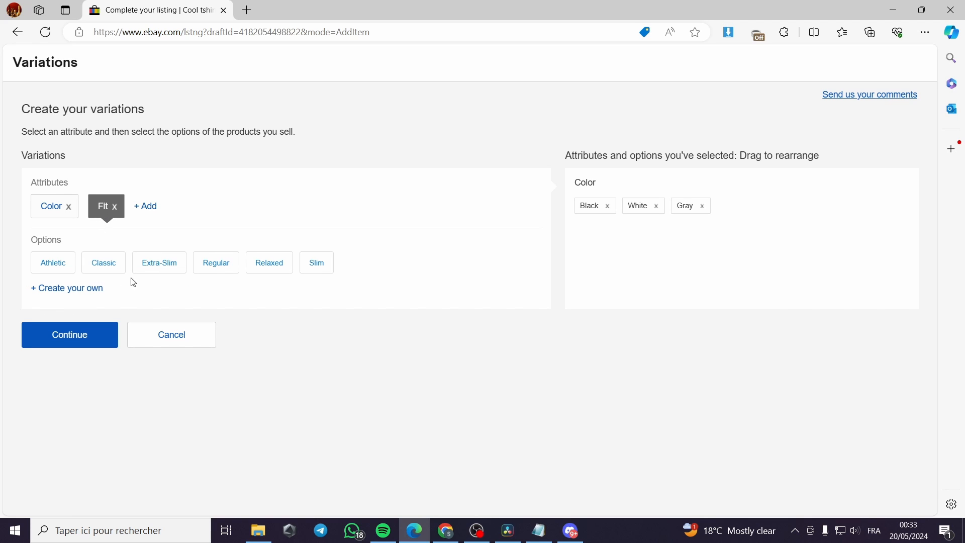
click(145, 209)
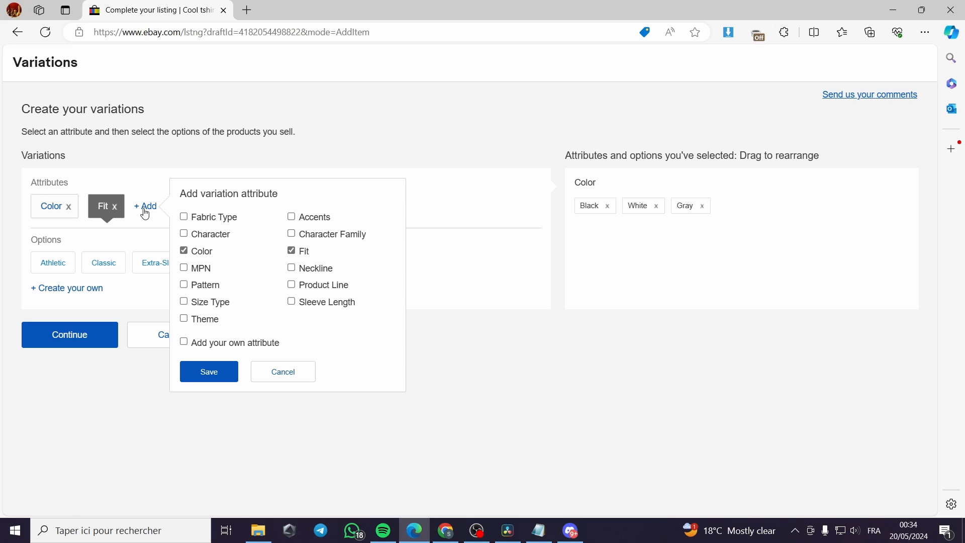
click(115, 206)
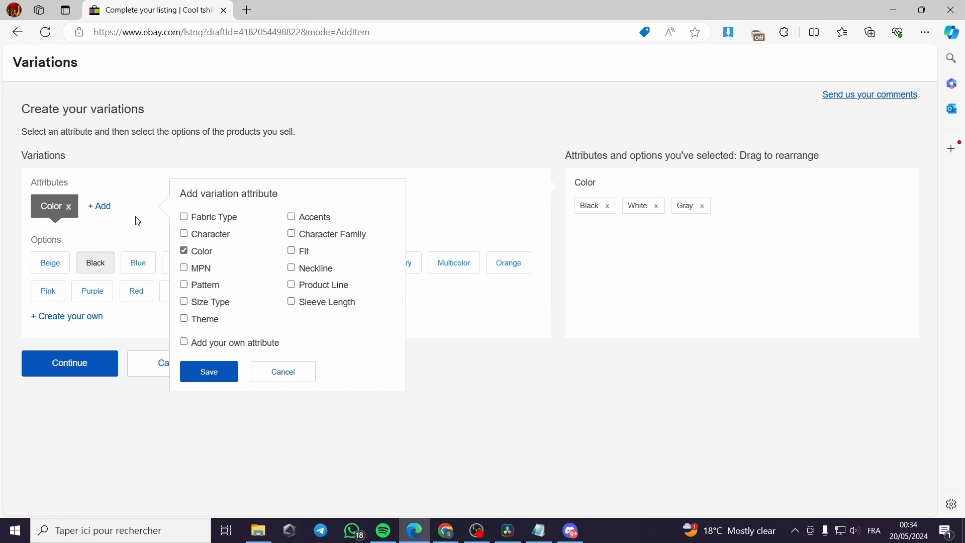
click(89, 363)
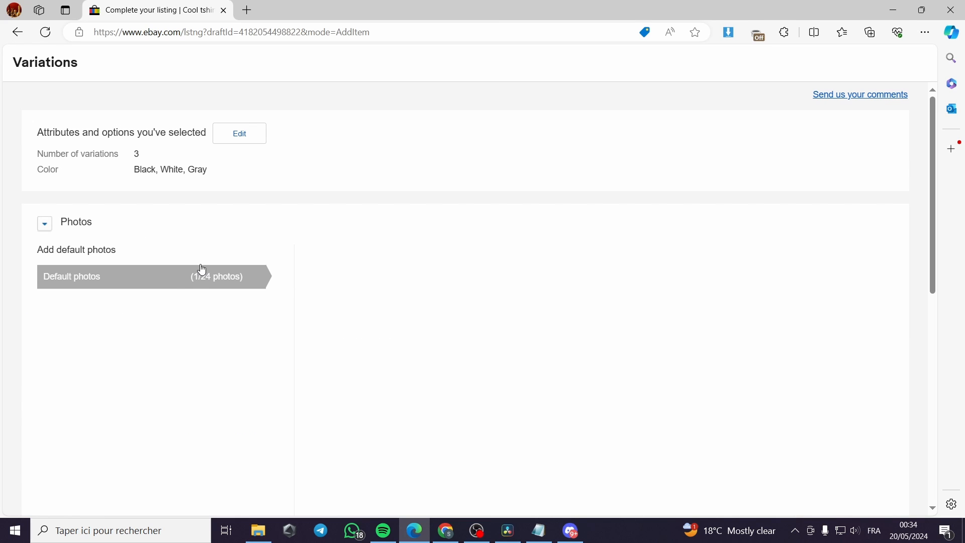
- Set the variation photos to change by Color instead of using the default photos
scroll(202, 270, down, 8)
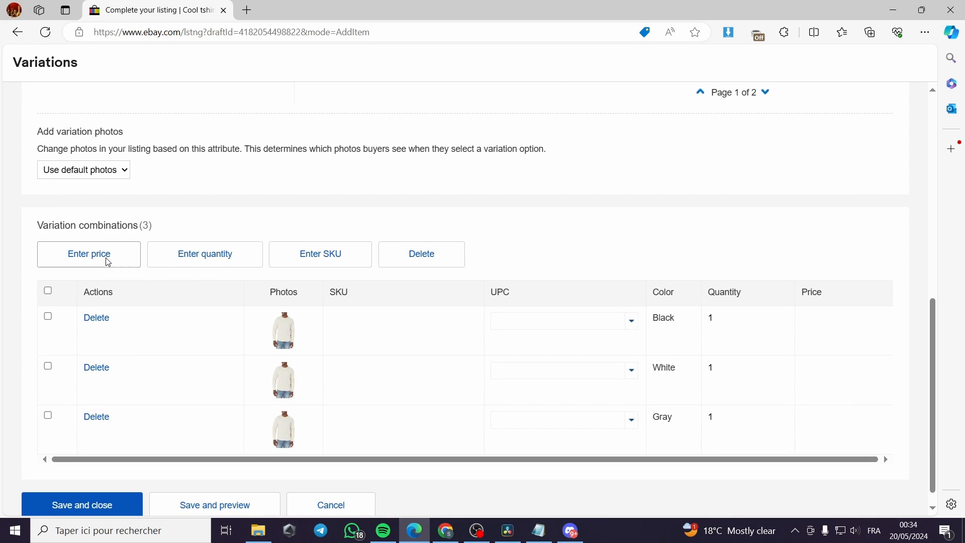
scroll(108, 262, up, 4)
click(119, 369)
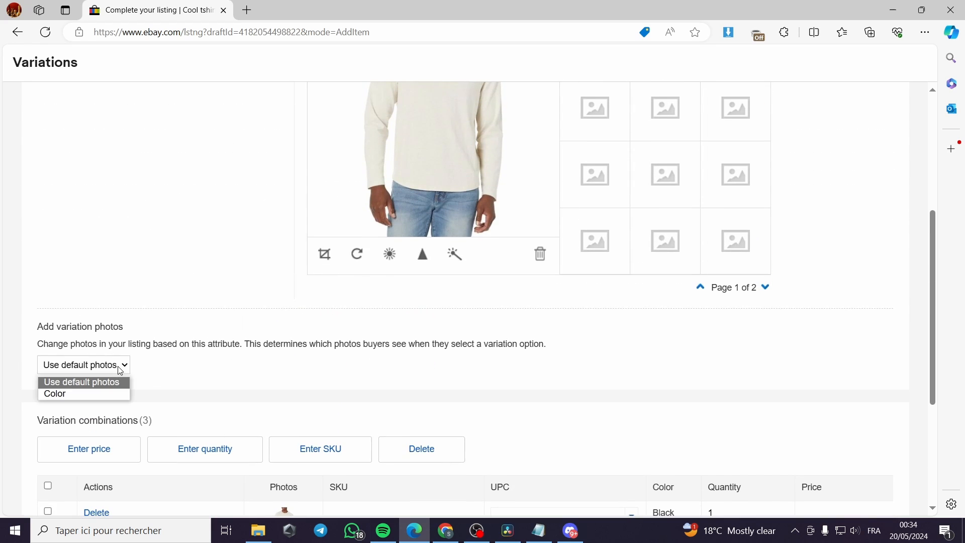
click(103, 396)
scroll(199, 345, down, 4)
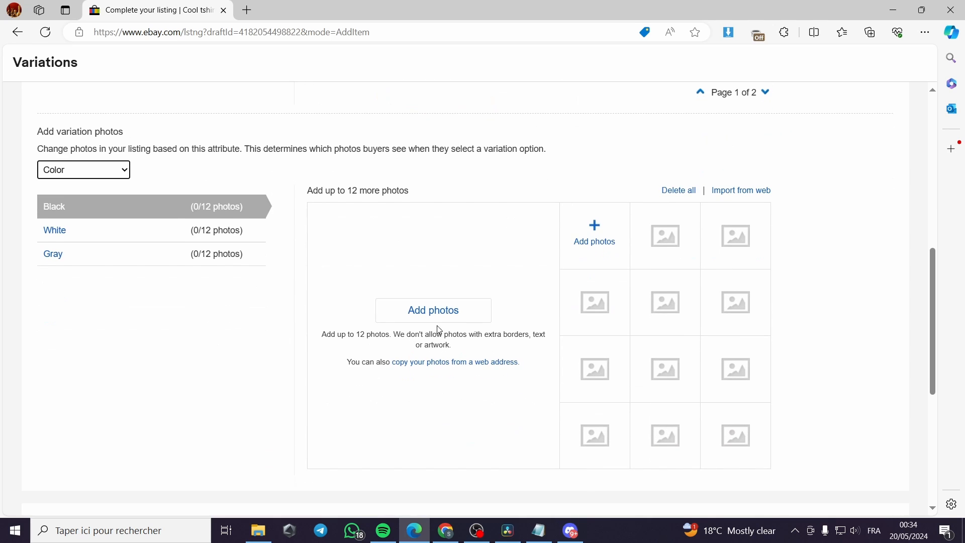
- Upload the JPG photo 91uVLtKK8mL._AC_SX569_ of the olive long-sleeved top from the Téléchargements folder for the Black variation
click(442, 309)
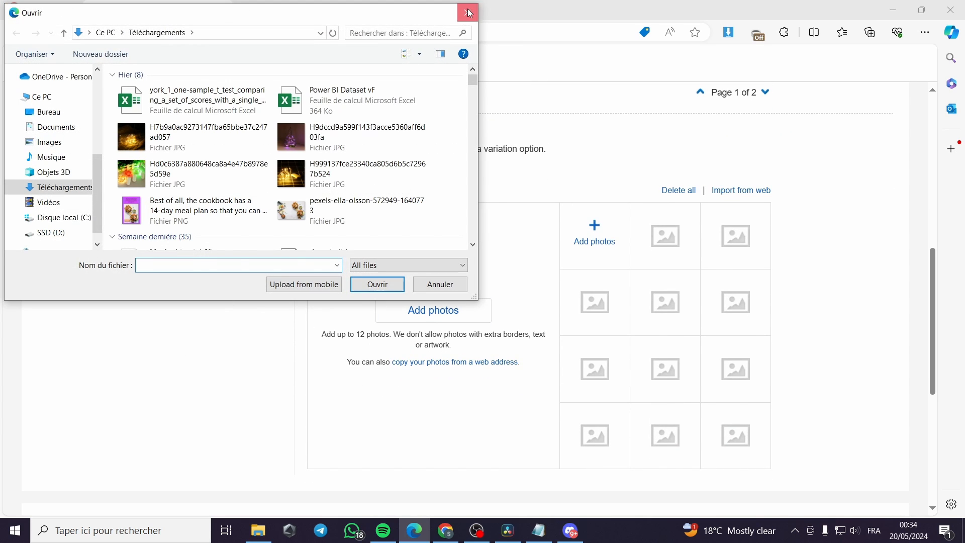
click(470, 13)
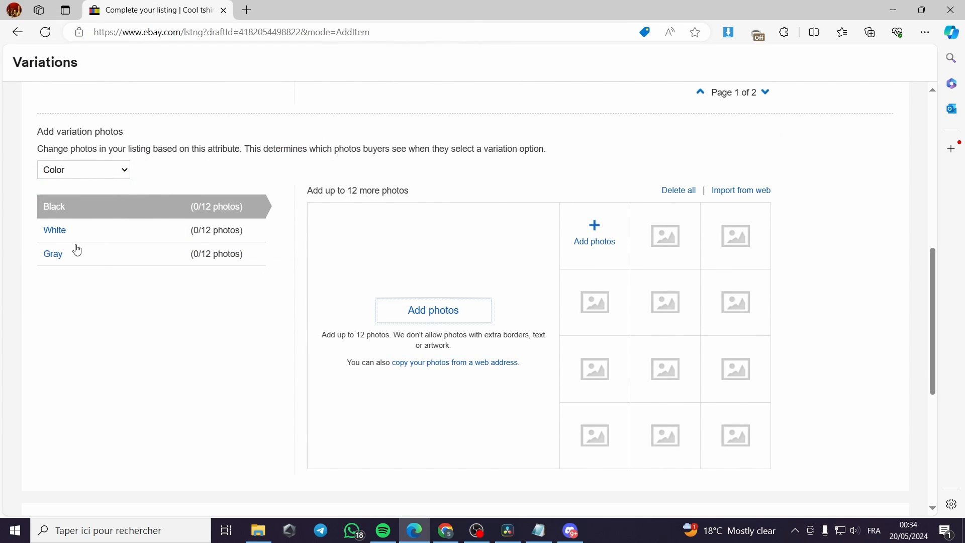
click(461, 318)
scroll(259, 183, down, 5)
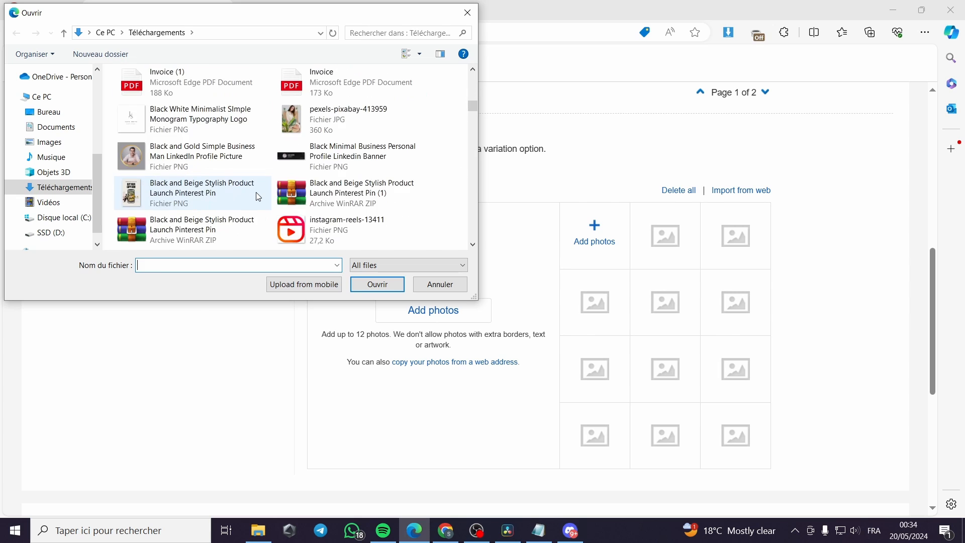
scroll(258, 196, down, 10)
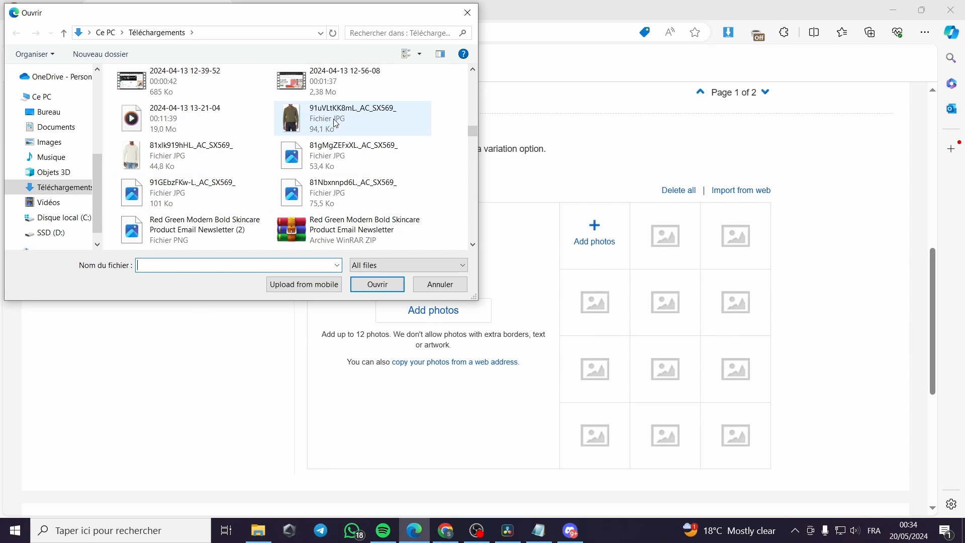
double_click(333, 119)
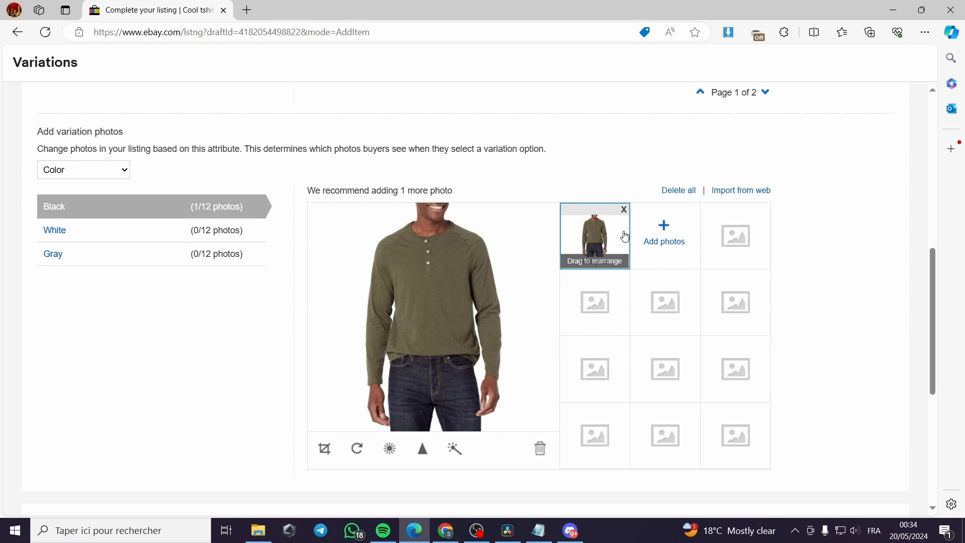
- Upload one photo from the Téléchargements folder for the White variation
click(56, 230)
click(470, 316)
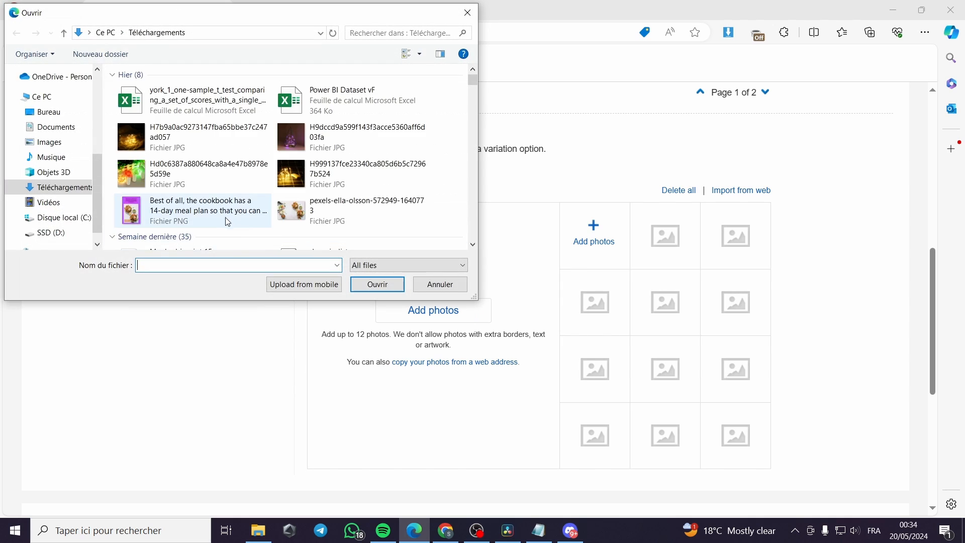
scroll(224, 211, down, 3)
scroll(225, 219, down, 10)
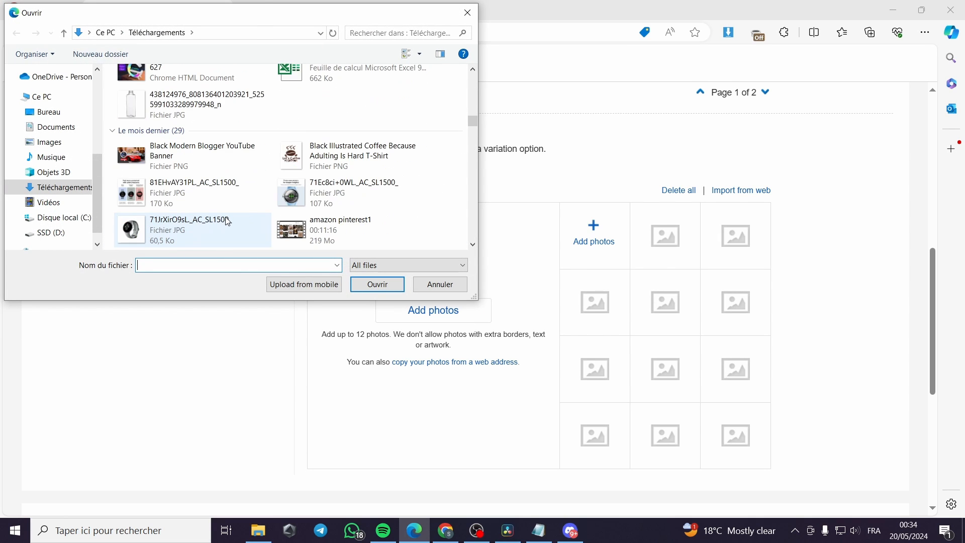
double_click(177, 160)
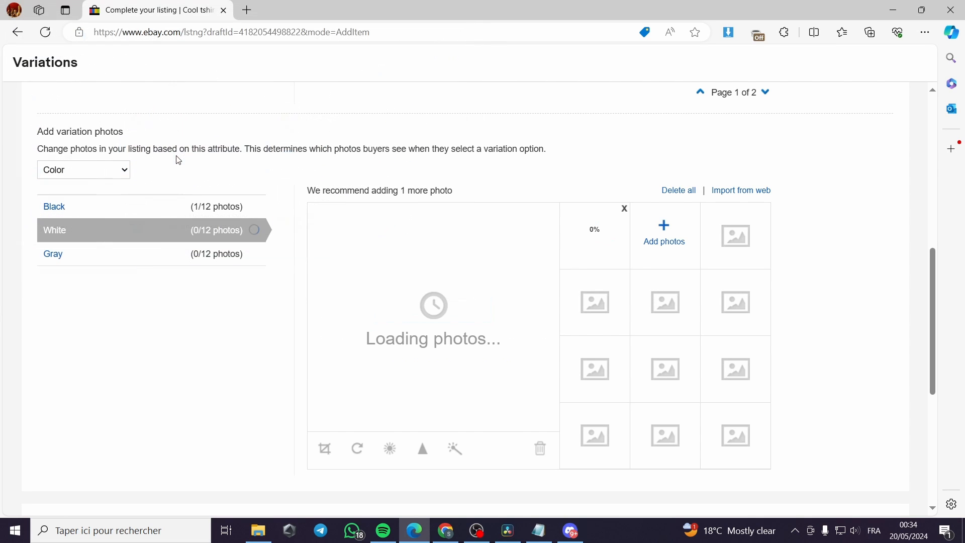
- Upload the JPG photo 91GEbzFKw-L._AC_SX569_ of the dark gray top from the Téléchargements folder for the Gray variation
click(106, 257)
click(434, 310)
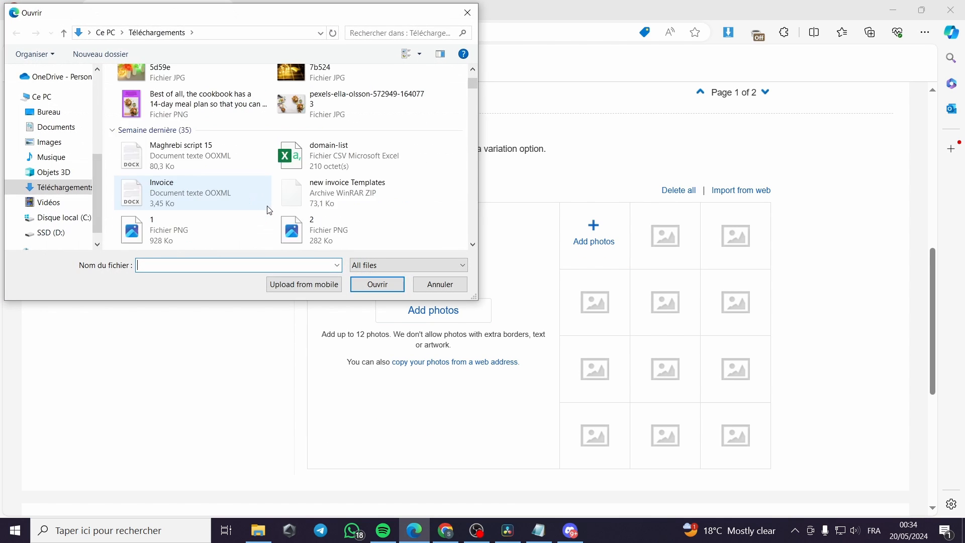
scroll(267, 206, down, 10)
scroll(267, 205, down, 5)
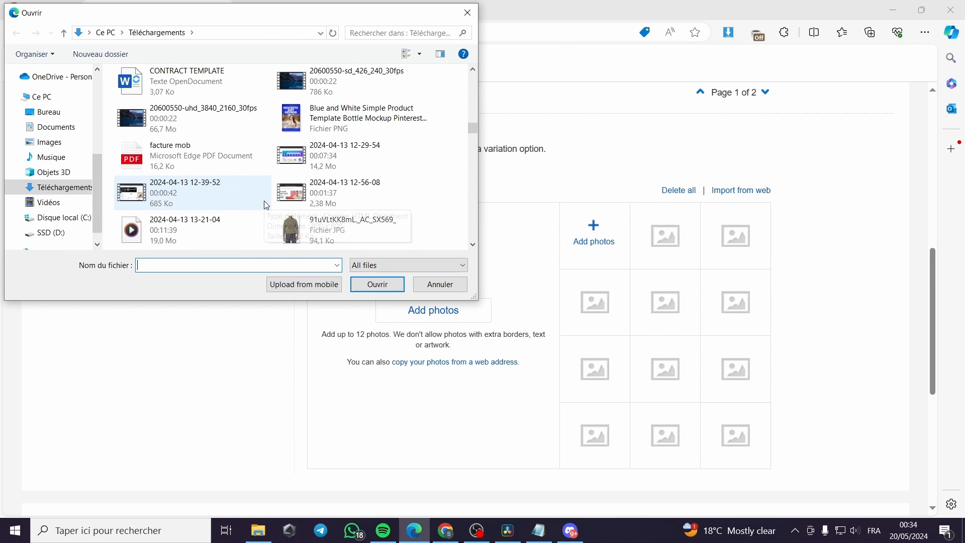
scroll(251, 179, down, 5)
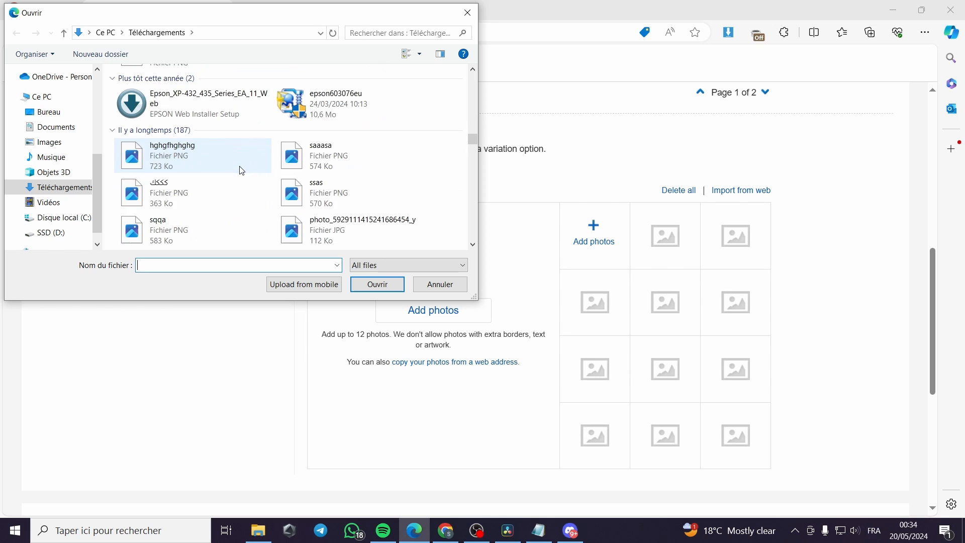
scroll(240, 169, up, 2)
scroll(241, 170, up, 3)
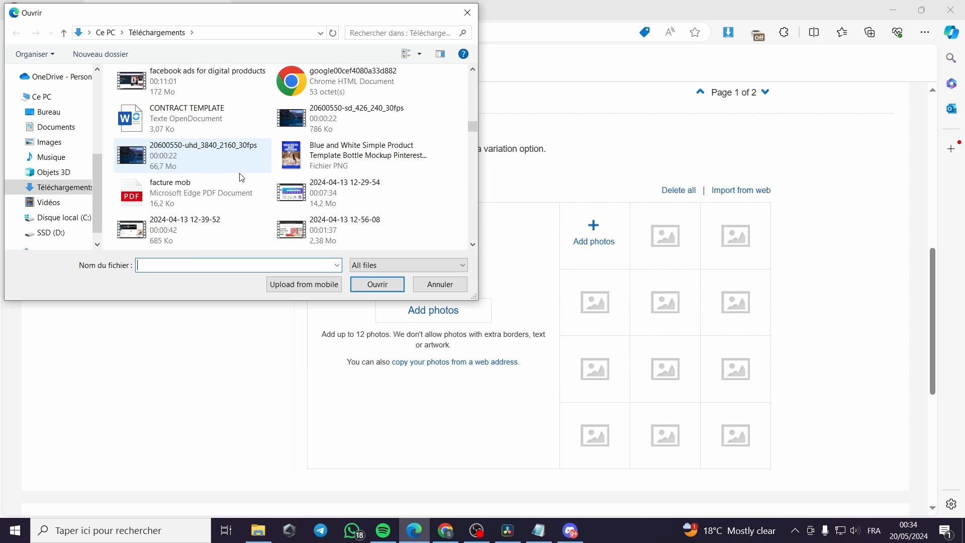
scroll(240, 182, down, 3)
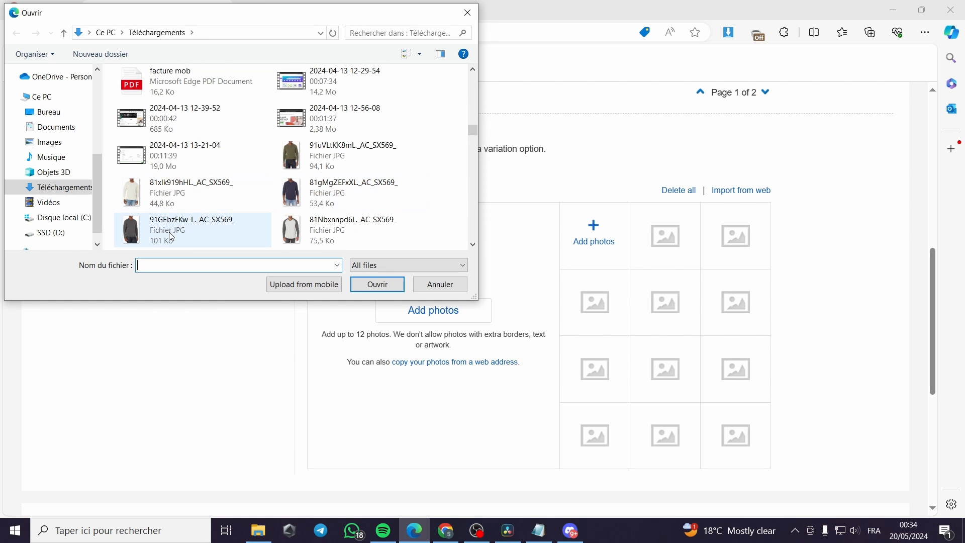
double_click(268, 234)
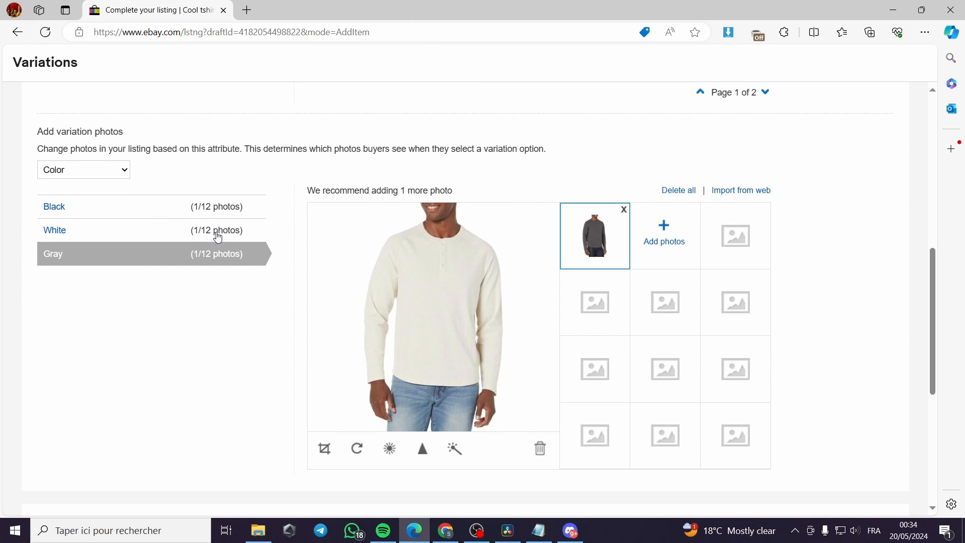
- Review the photos assigned to the Black, White and Gray variations and the list of variation combinations
click(146, 216)
click(133, 236)
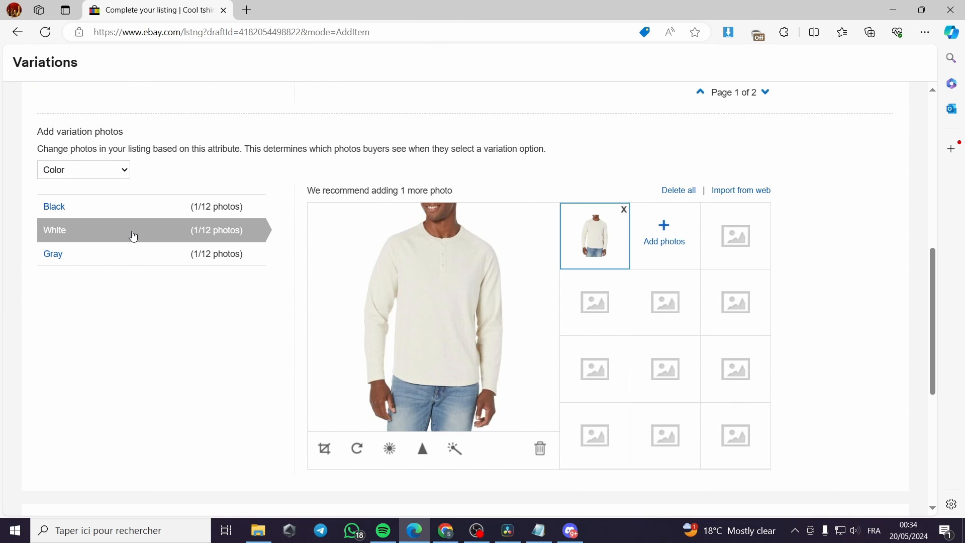
click(129, 261)
scroll(201, 304, down, 5)
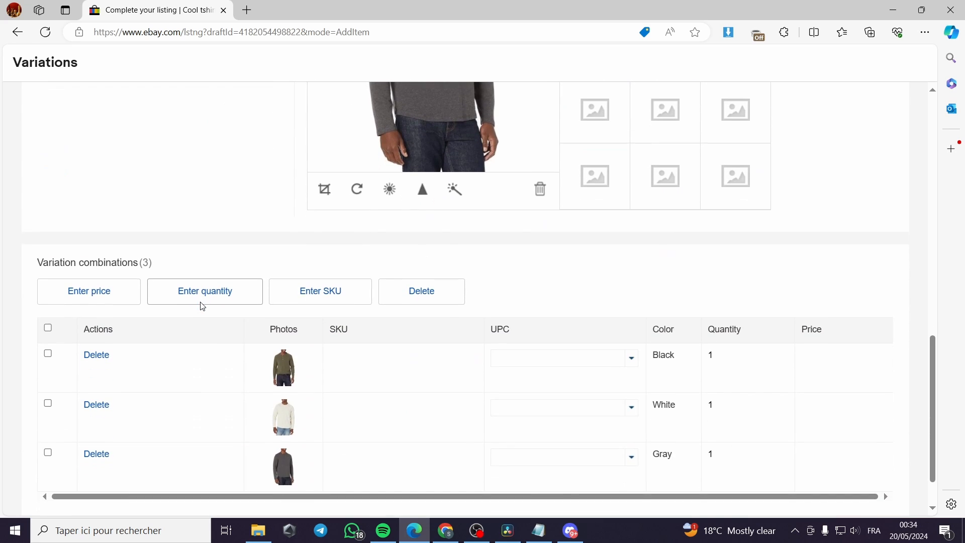
scroll(315, 332, down, 1)
scroll(231, 337, up, 8)
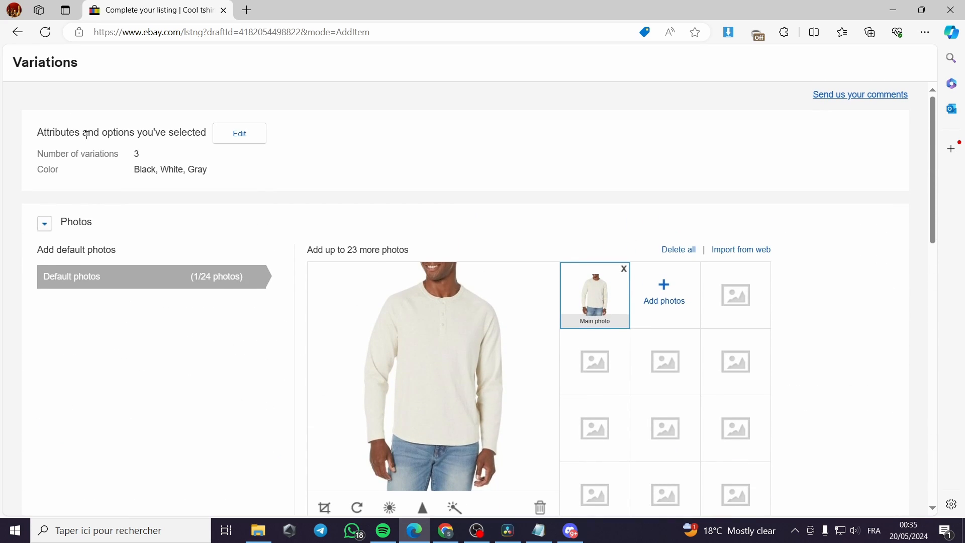
- Edit the listing's variation attributes and add Color alongside Fit
click(240, 134)
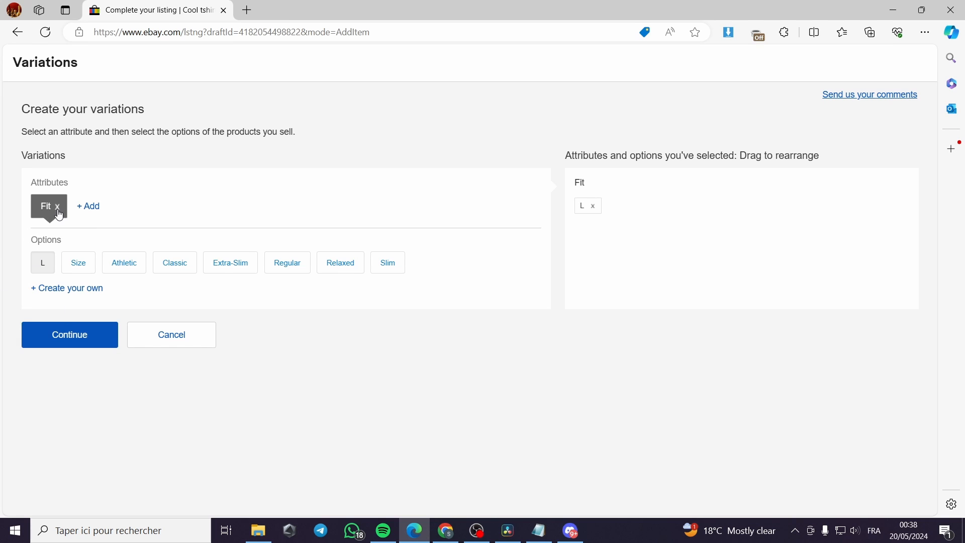
click(88, 207)
click(131, 256)
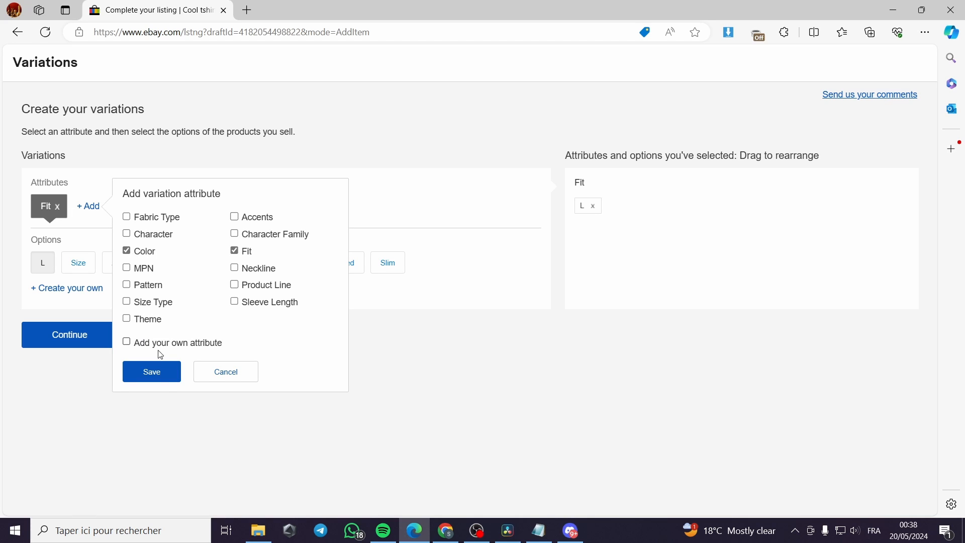
click(158, 372)
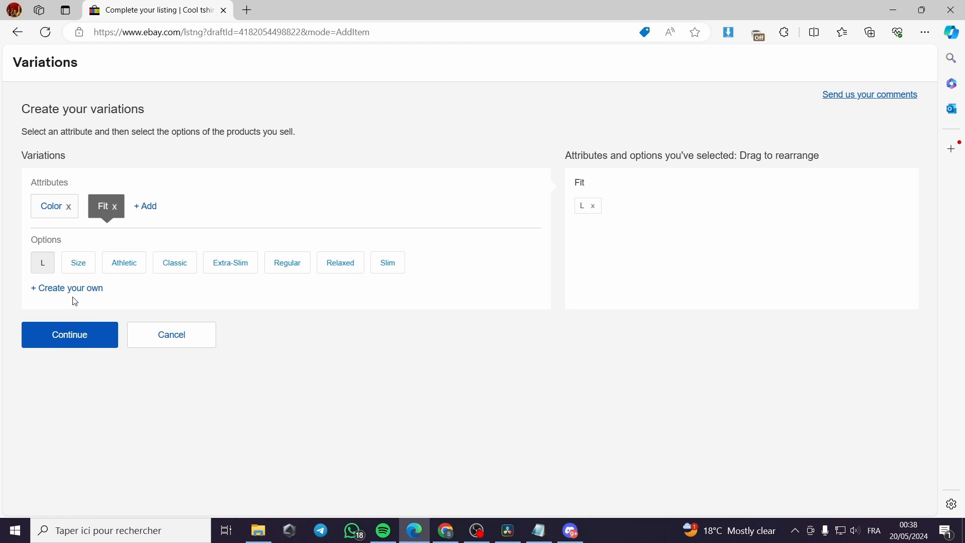
- Create the custom Fit options M, S and XL in addition to L
click(59, 290)
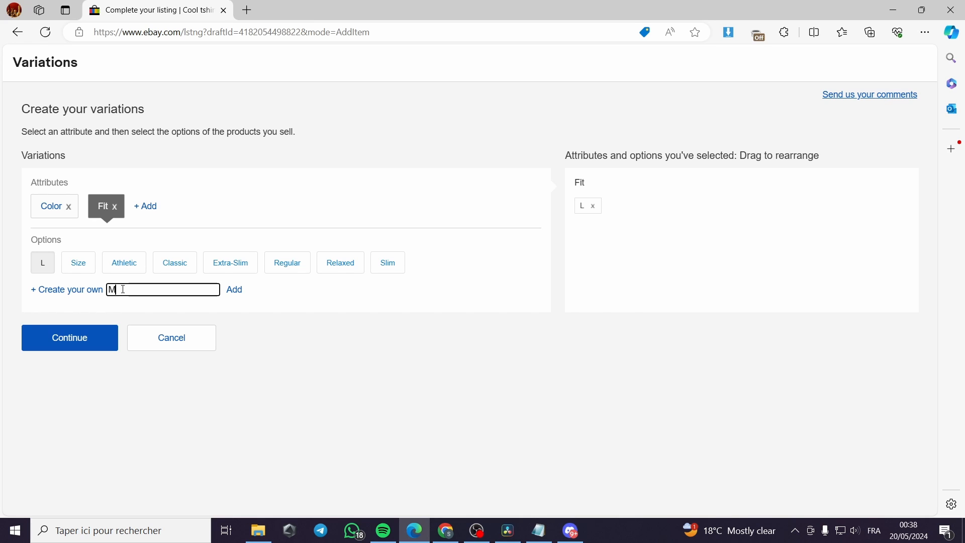
text(M)
click(235, 290)
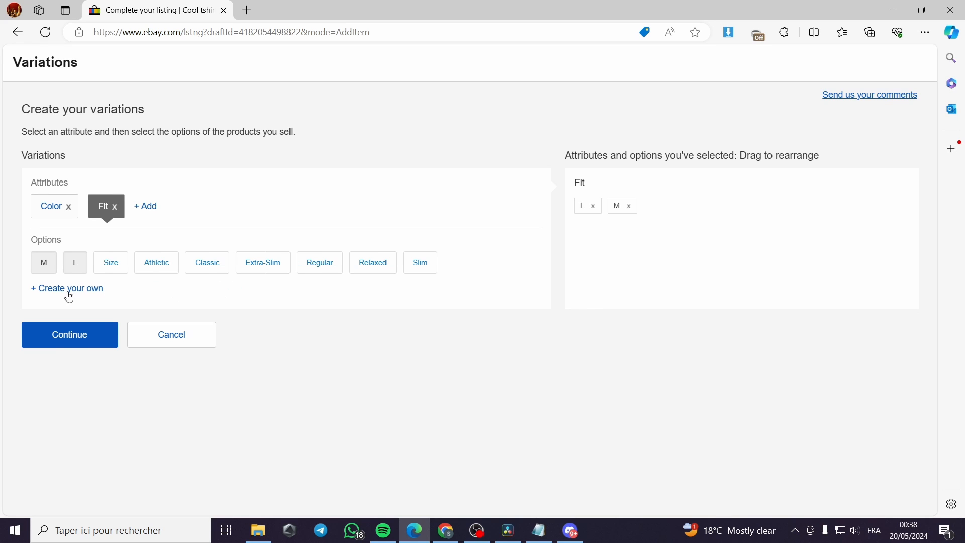
click(88, 290)
text(S)
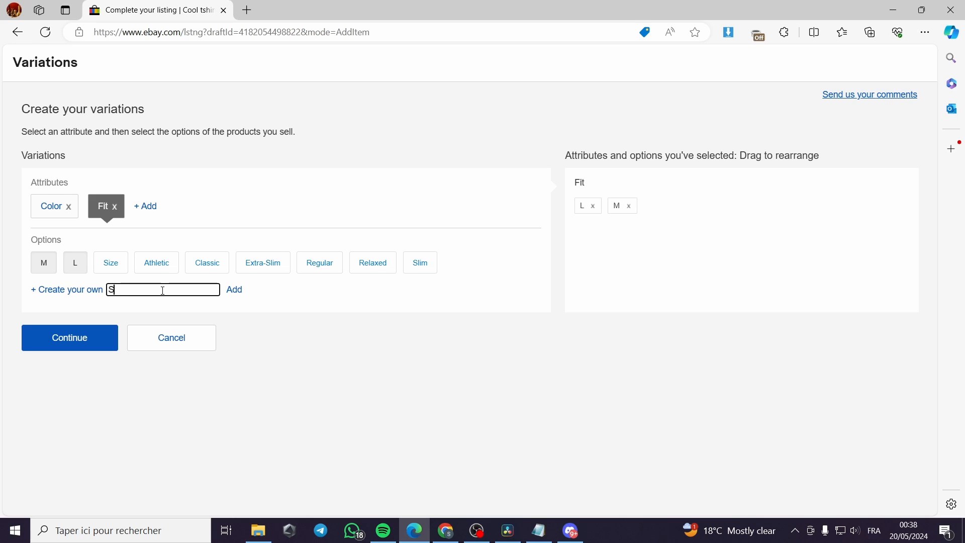
click(235, 290)
click(63, 291)
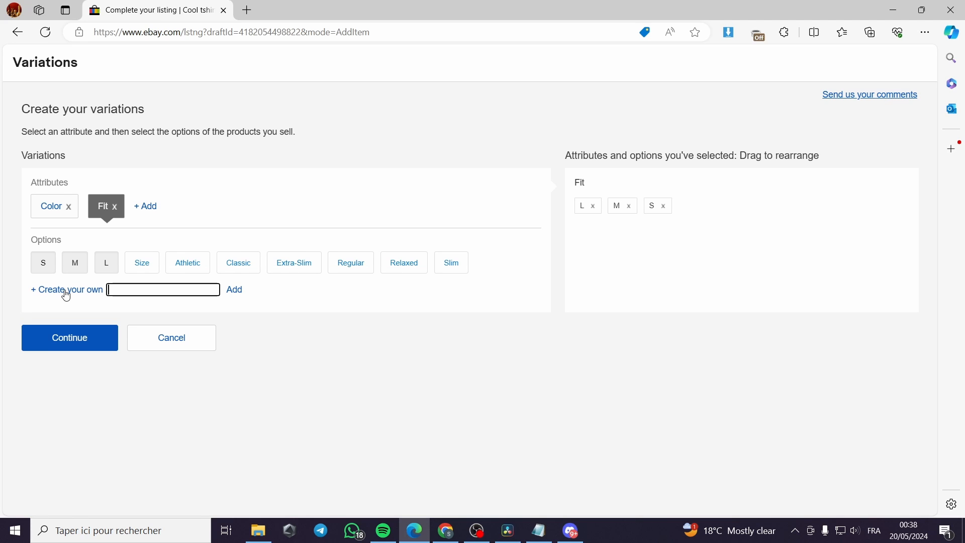
text(XL)
click(235, 290)
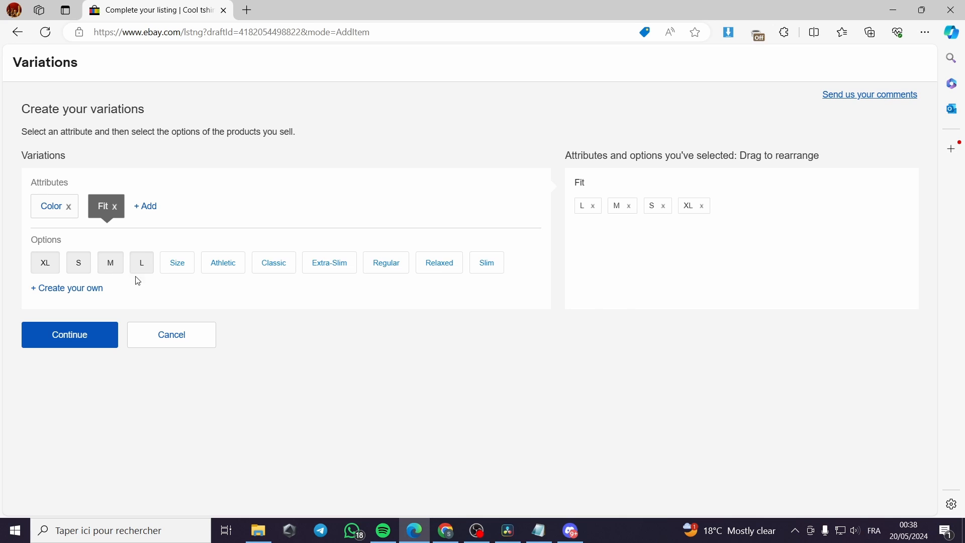
- Select Gray, Green and White as the Color options and continue to the variation details
click(45, 206)
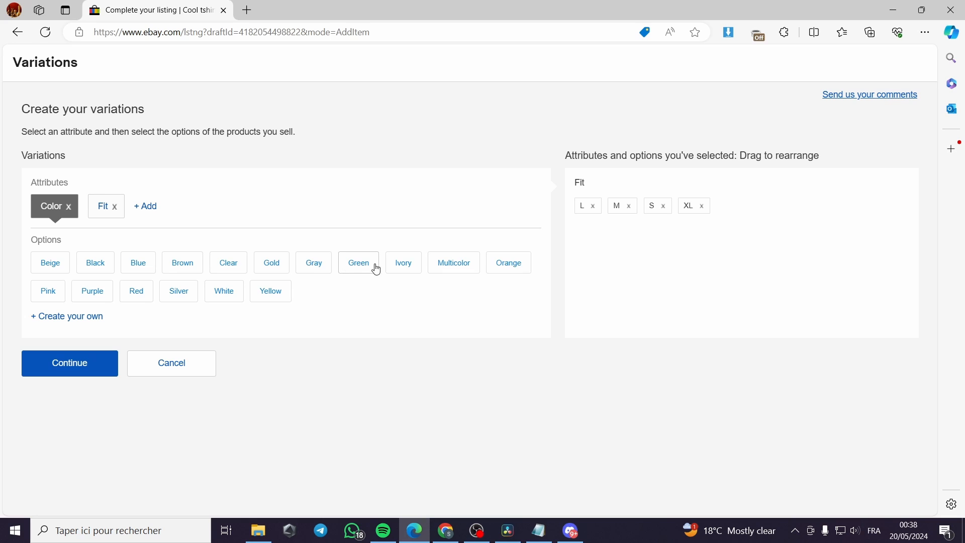
click(314, 265)
click(363, 267)
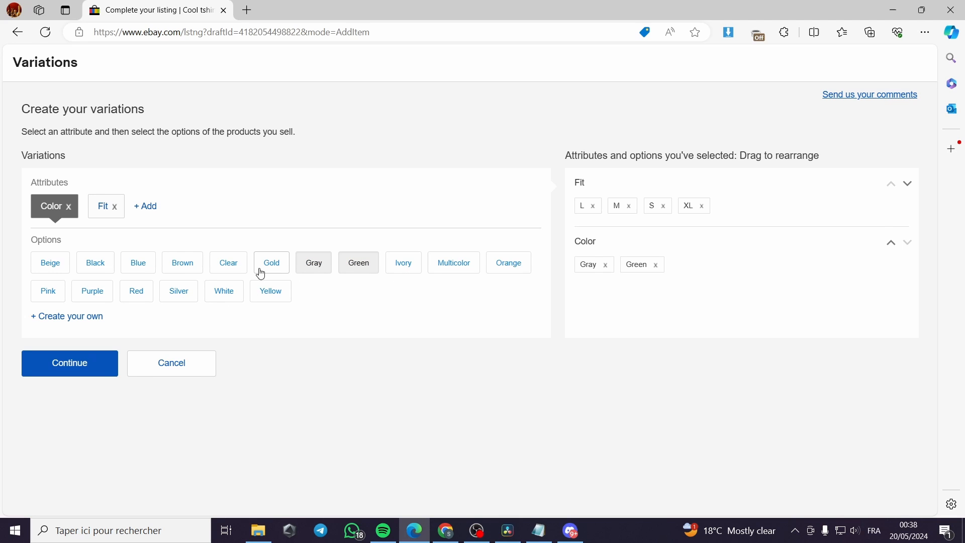
click(226, 298)
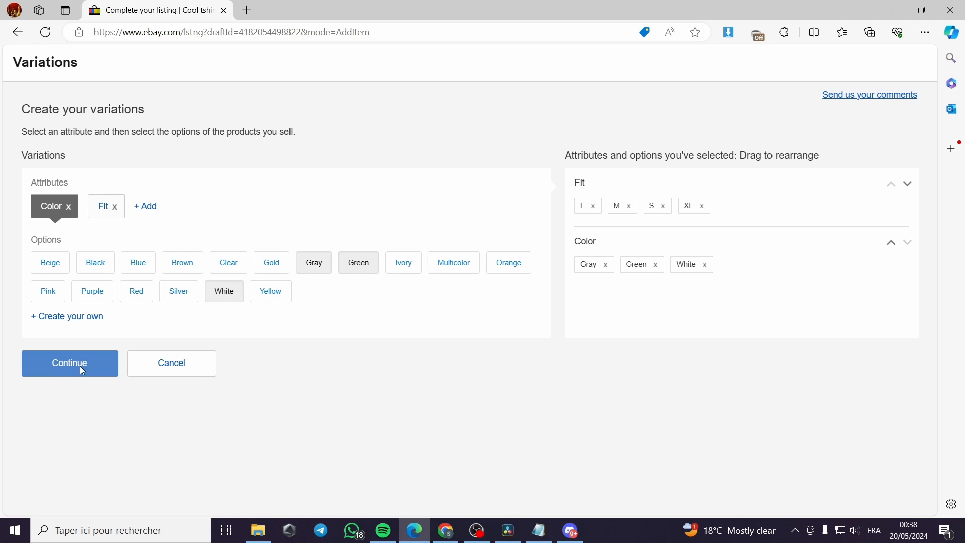
click(106, 208)
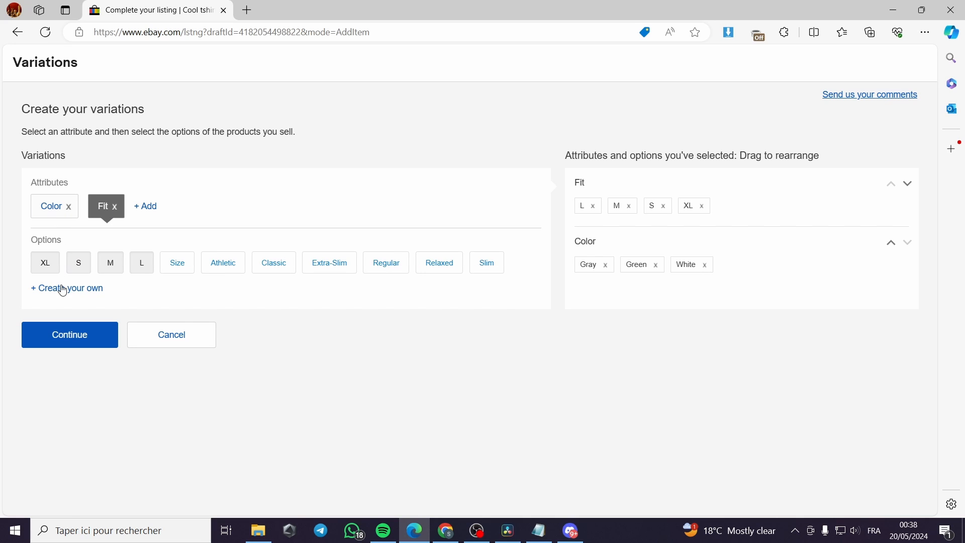
click(77, 336)
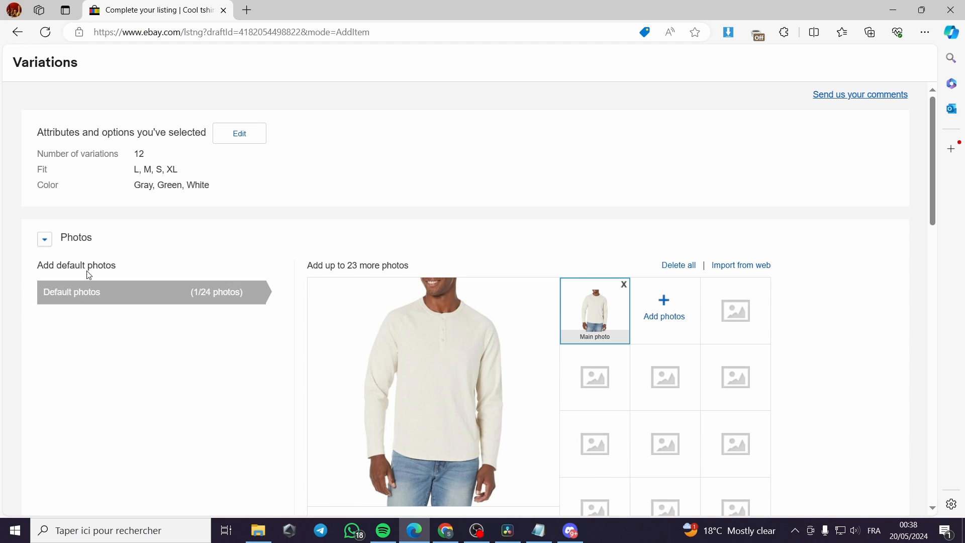
- Set the variation photos to change by Color for the combined Fit and Color variations
scroll(89, 275, down, 6)
click(98, 309)
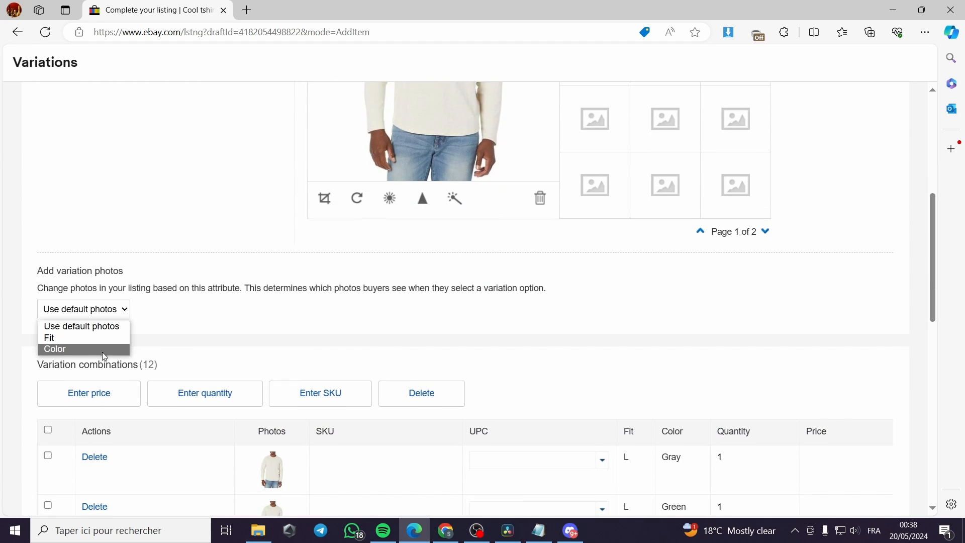
click(102, 347)
scroll(150, 322, down, 1)
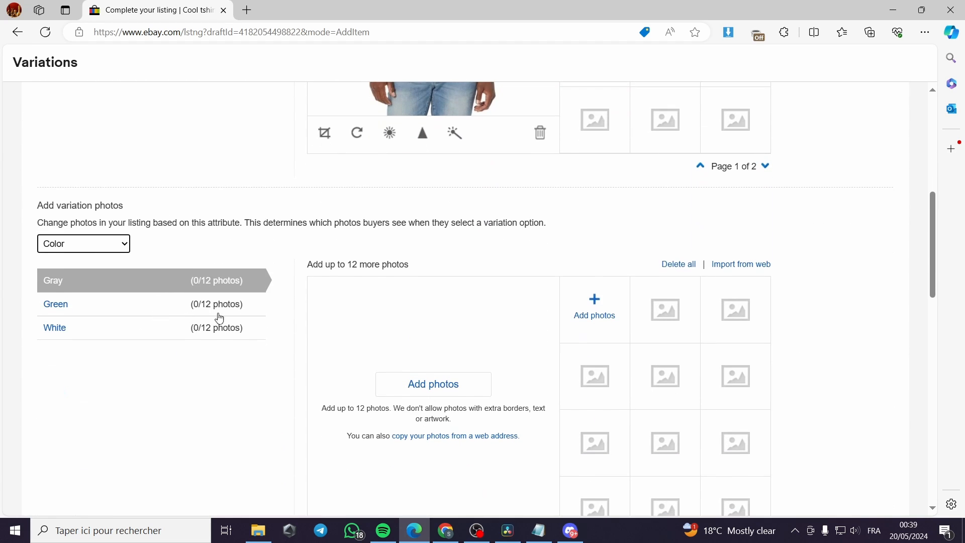
- Upload the dark gray top photo 91GEbzFKw-L._AC_SX569_ from the Téléchargements folder for the Gray color option
click(428, 386)
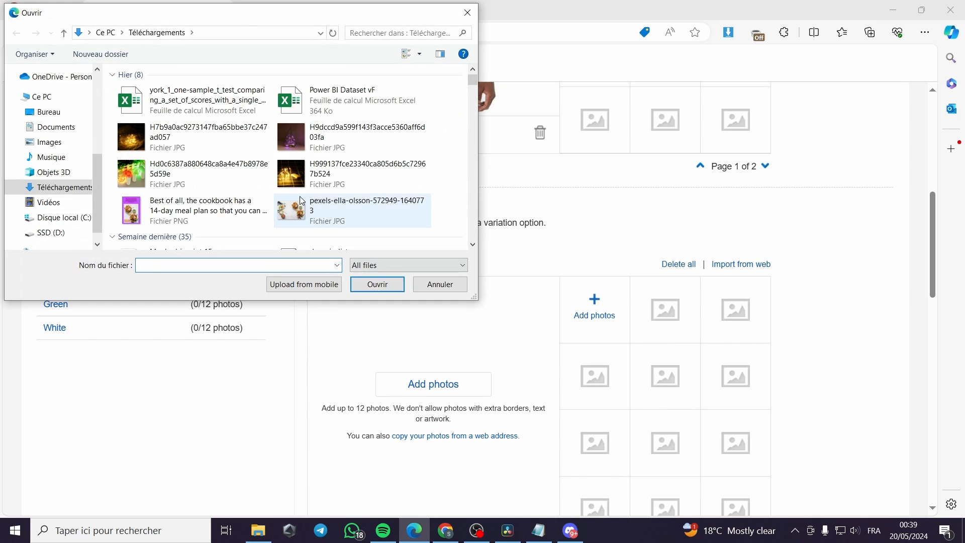
scroll(302, 201, down, 10)
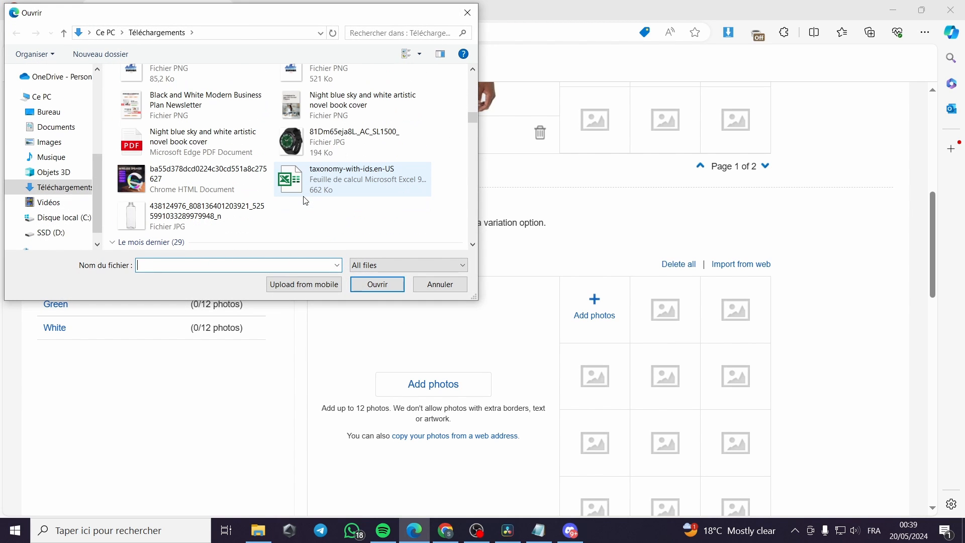
scroll(307, 200, down, 3)
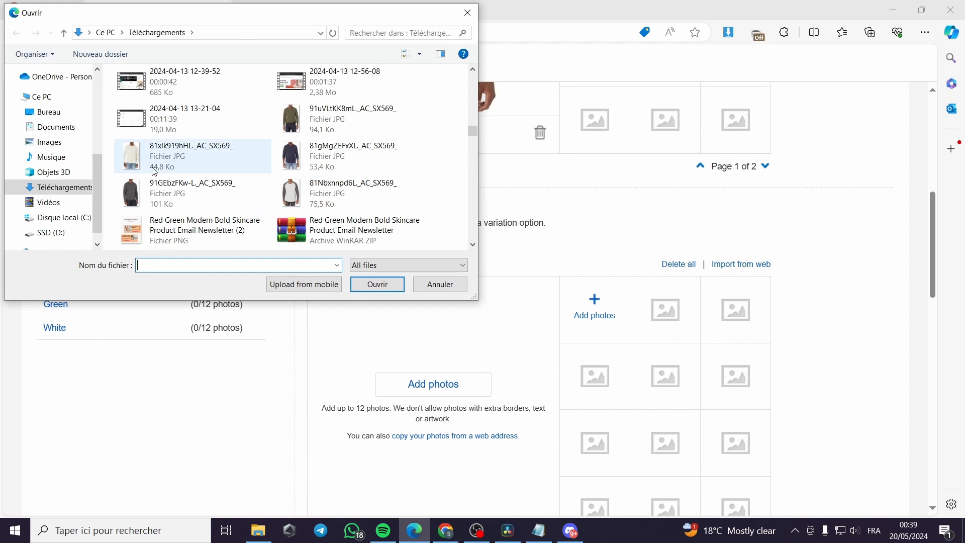
click(170, 196)
click(363, 288)
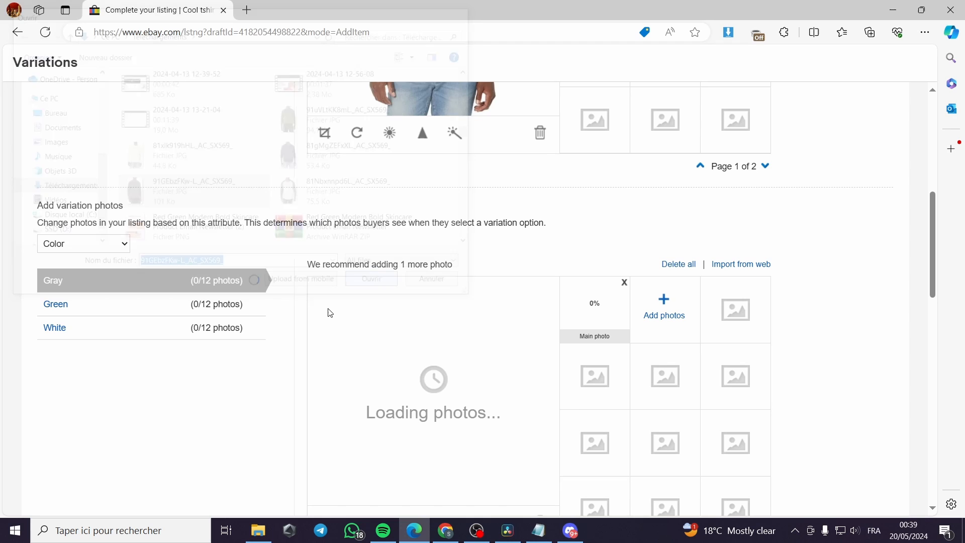
- Upload the olive top photo 91uVLtKK8mL._AC_SX569_ from the Téléchargements folder for the Green color option
click(86, 305)
click(428, 382)
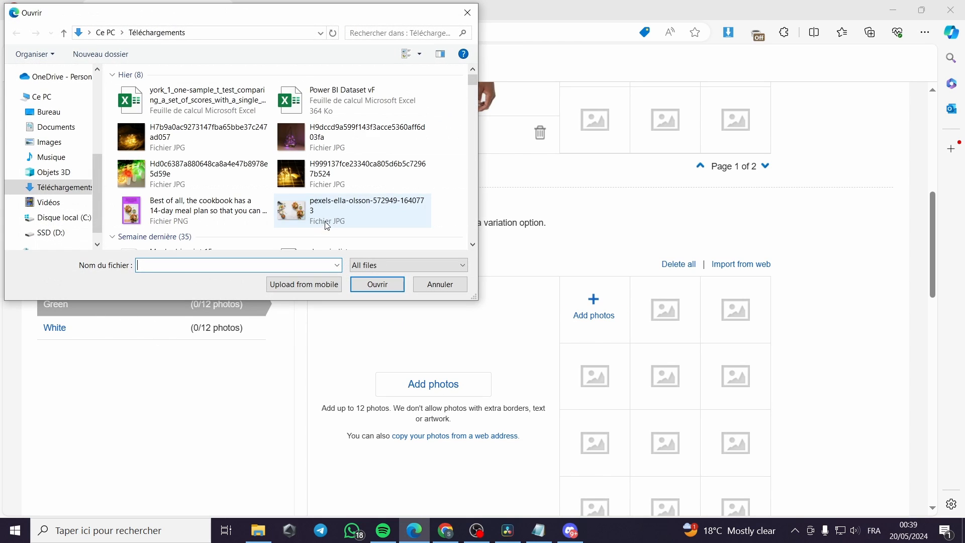
scroll(334, 206, down, 5)
scroll(332, 206, down, 5)
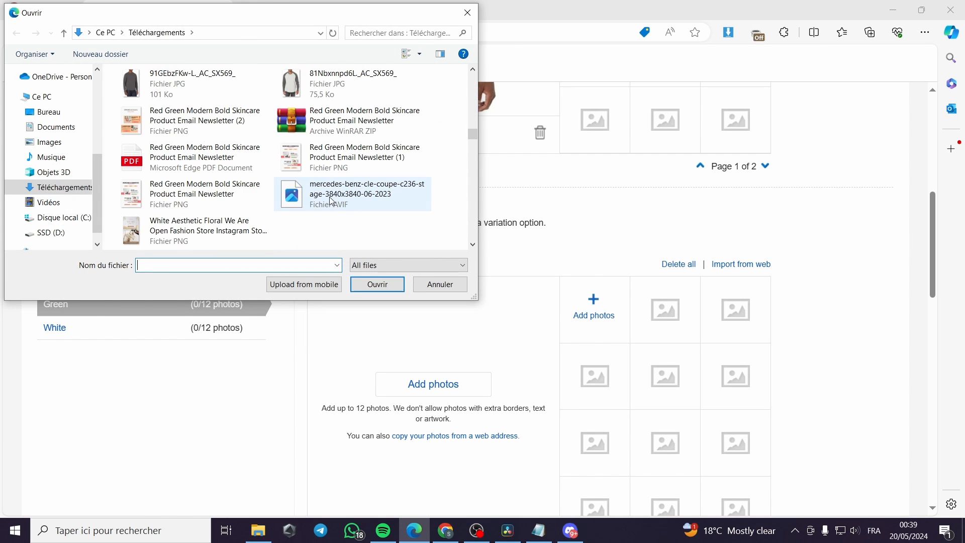
scroll(329, 198, up, 3)
double_click(323, 231)
- Upload the cream top photo 81xlk919hHL._AC_SX569_ from the Téléchargements folder for the White color option
click(198, 328)
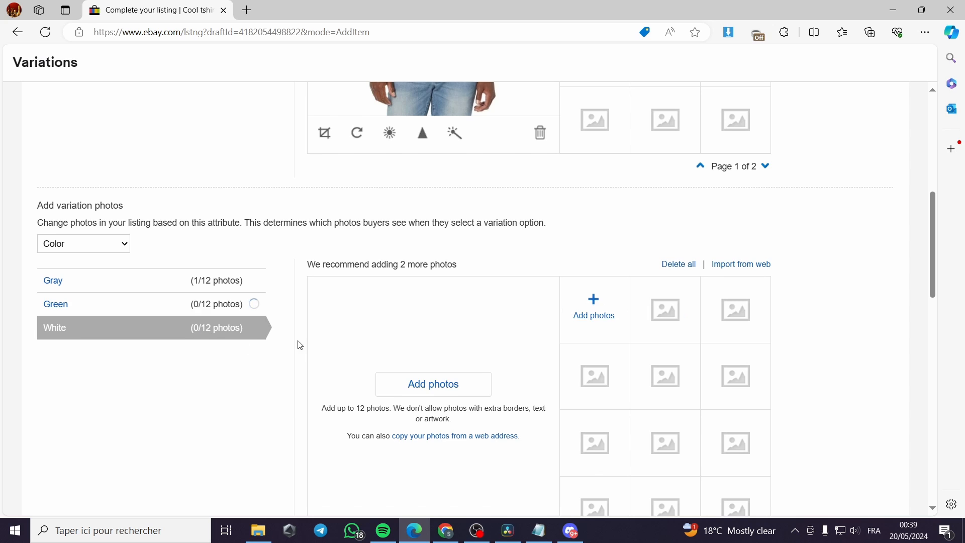
click(435, 384)
scroll(259, 181, down, 8)
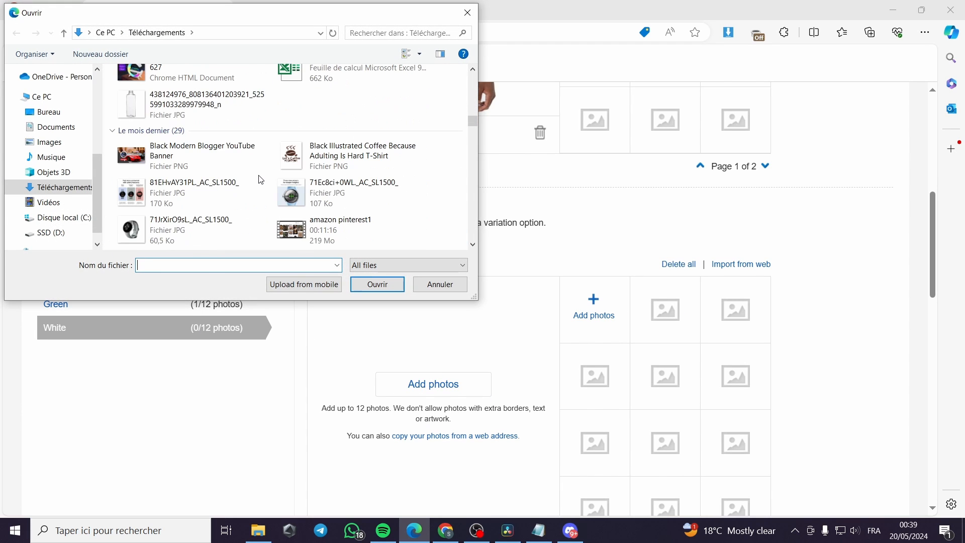
scroll(259, 179, up, 3)
double_click(260, 185)
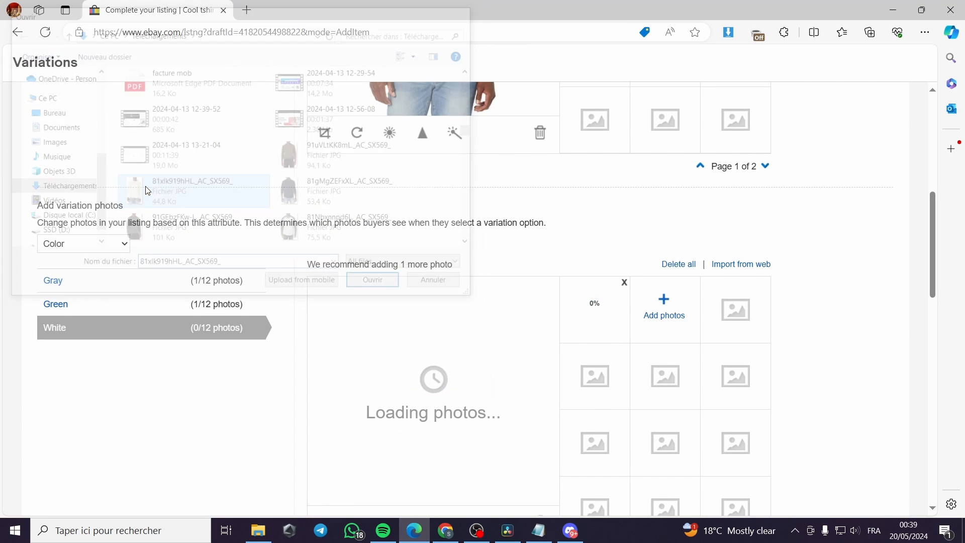
- Collapse the Photos section so the variation combinations directly follow the selected attributes
scroll(443, 331, up, 5)
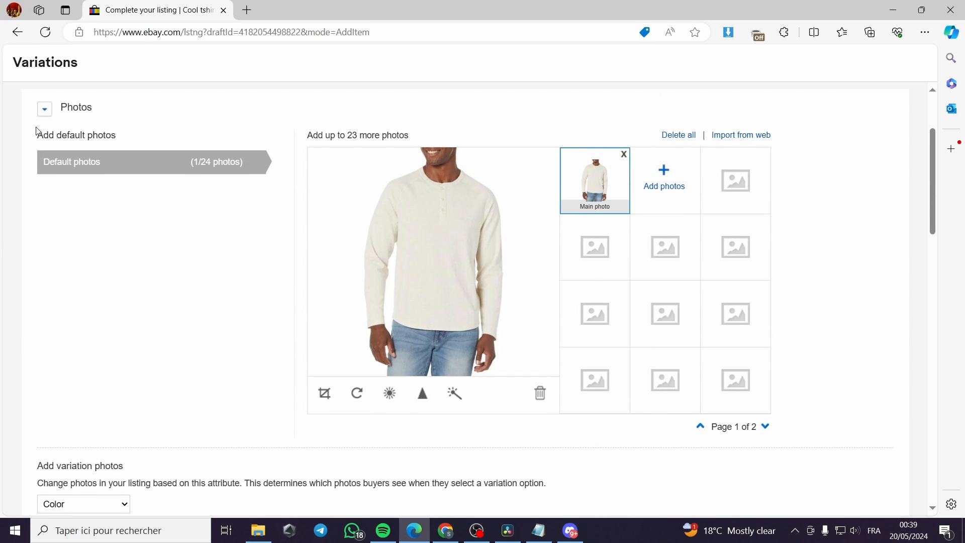
click(45, 109)
click(45, 109)
click(44, 109)
scroll(50, 151, up, 3)
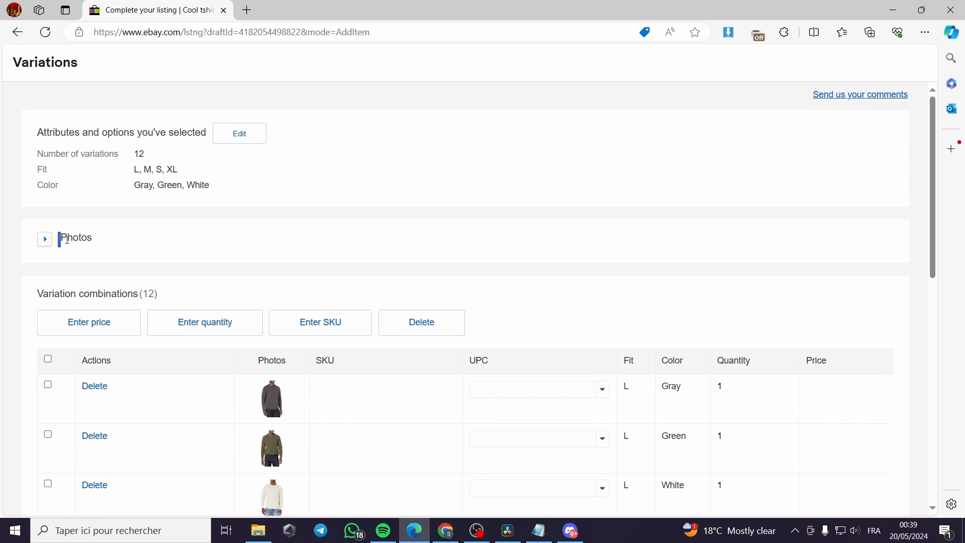
- Try to change the attribute behind the variation photos from Color to Fit, declining to discard the uploaded photos
click(44, 245)
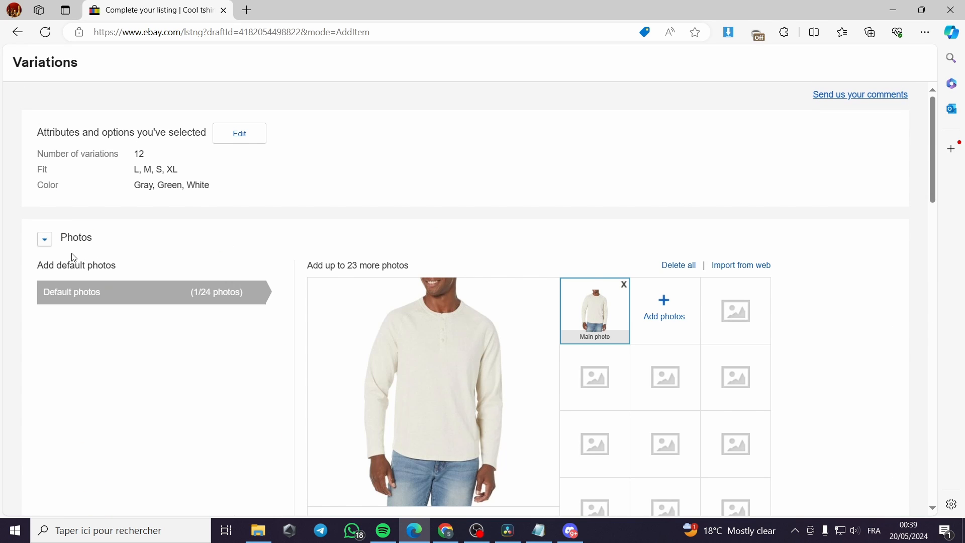
scroll(101, 281, down, 6)
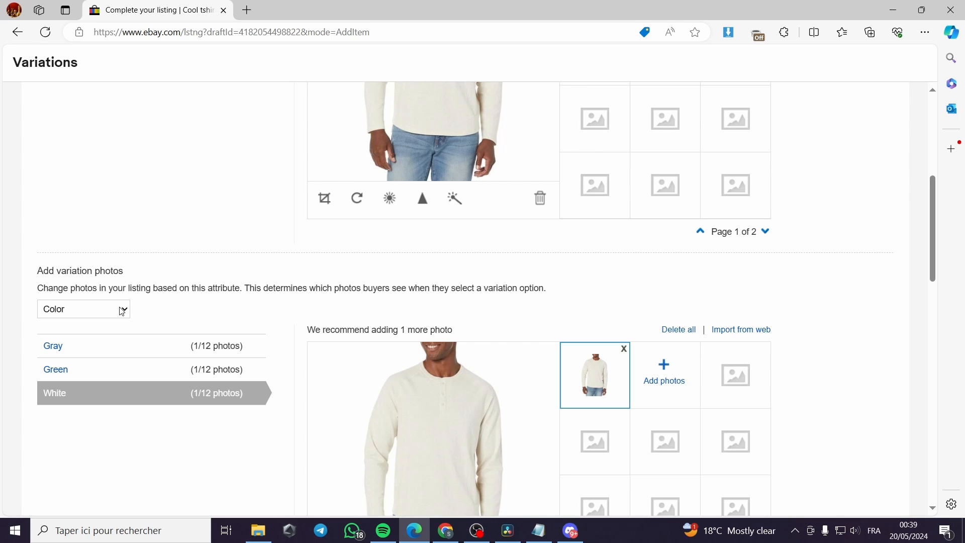
click(122, 311)
click(98, 334)
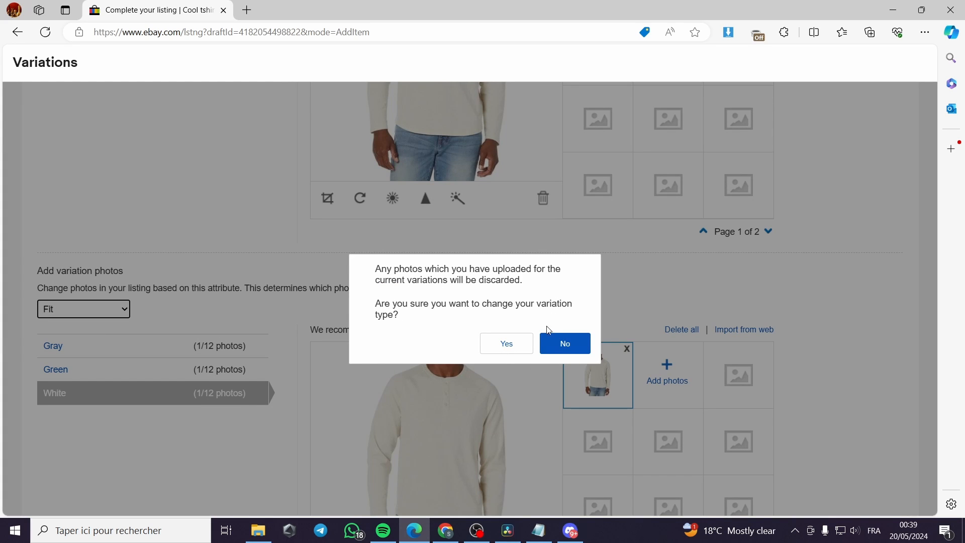
click(550, 345)
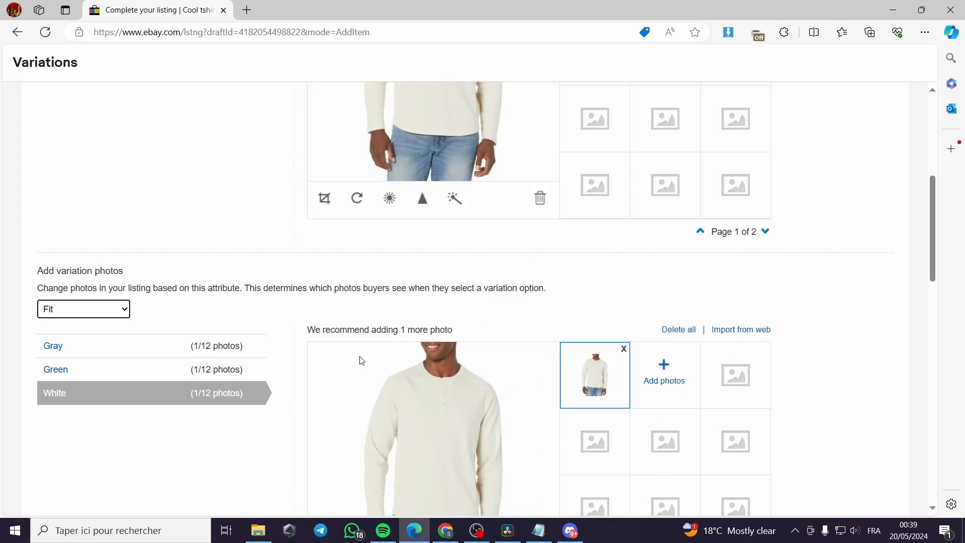
- Set the price of the Gray, Green and White variations in fit L to 12
scroll(131, 352, down, 3)
scroll(290, 345, down, 2)
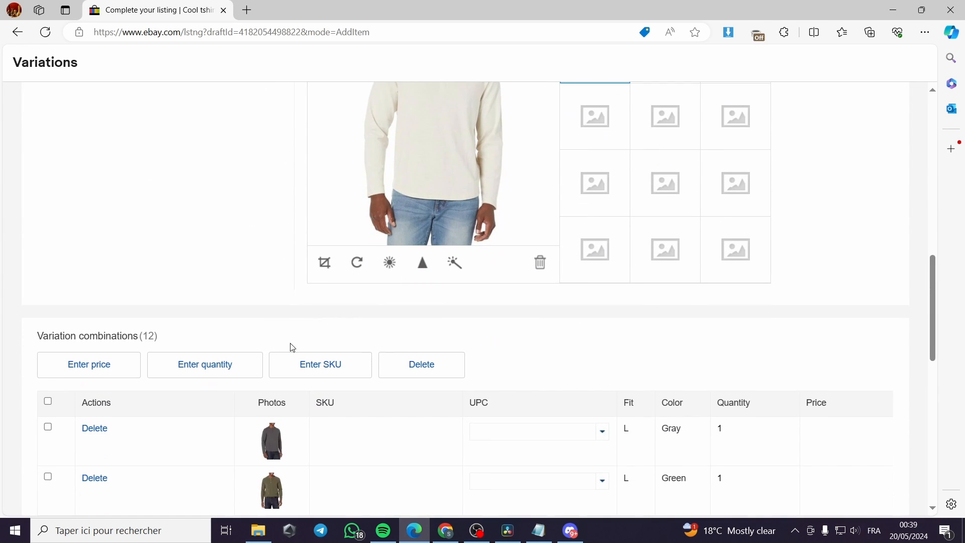
scroll(699, 230, down, 2)
scroll(658, 352, down, 3)
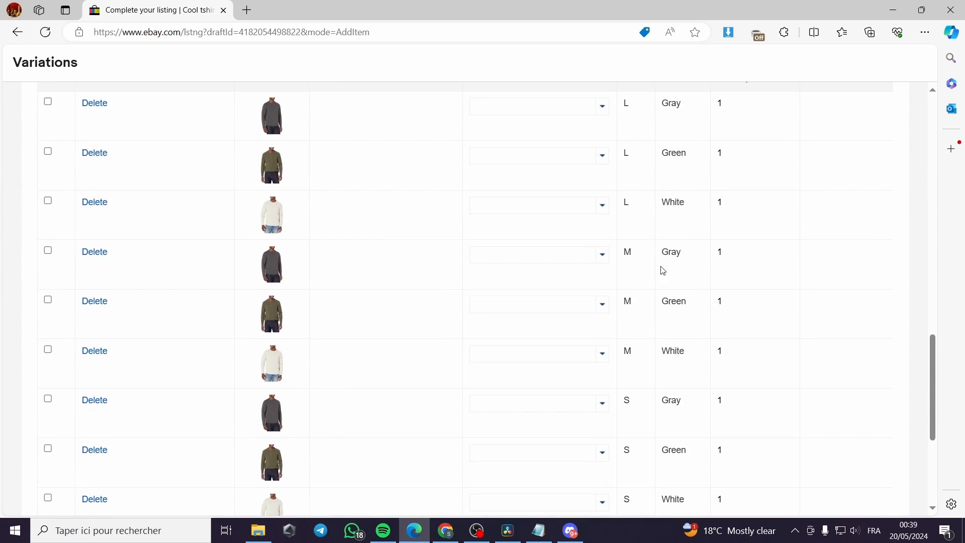
scroll(641, 420, down, 5)
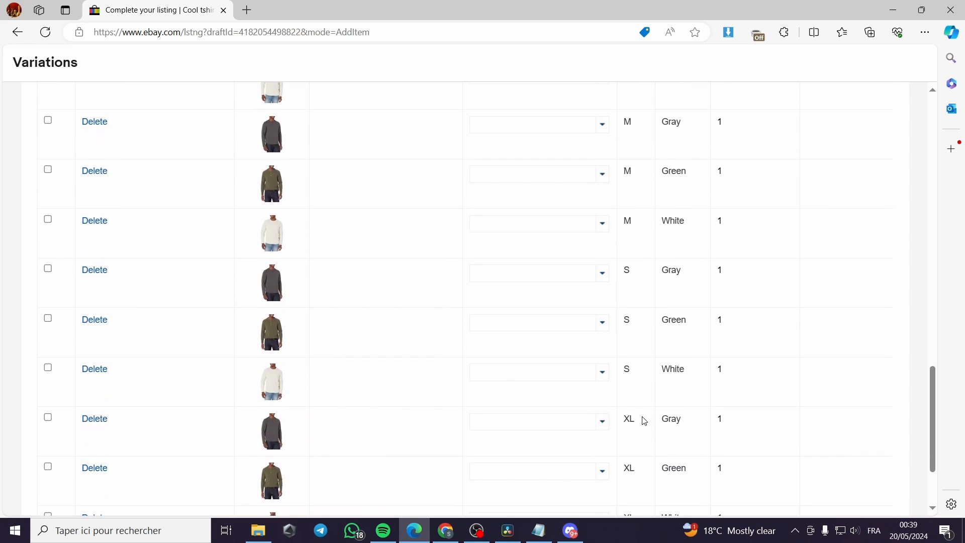
scroll(199, 394, up, 7)
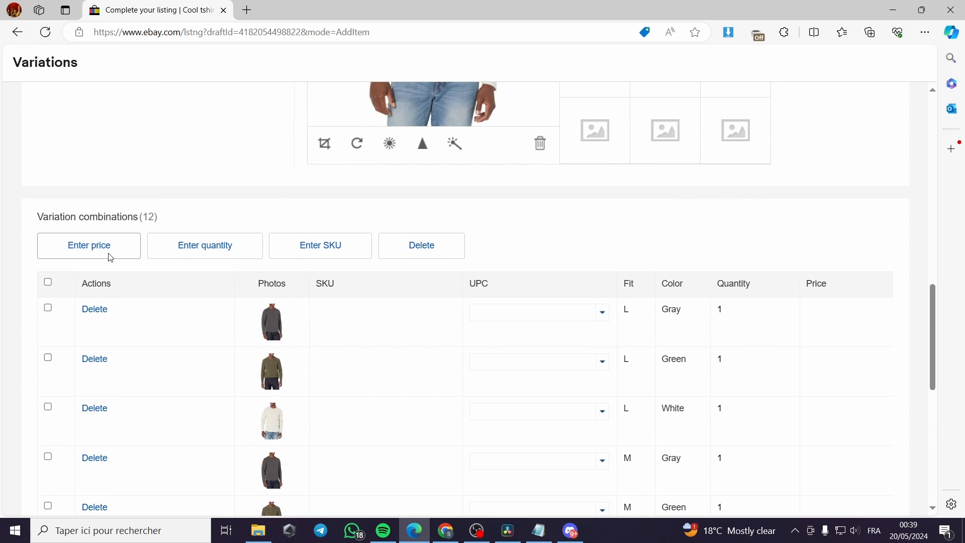
click(98, 242)
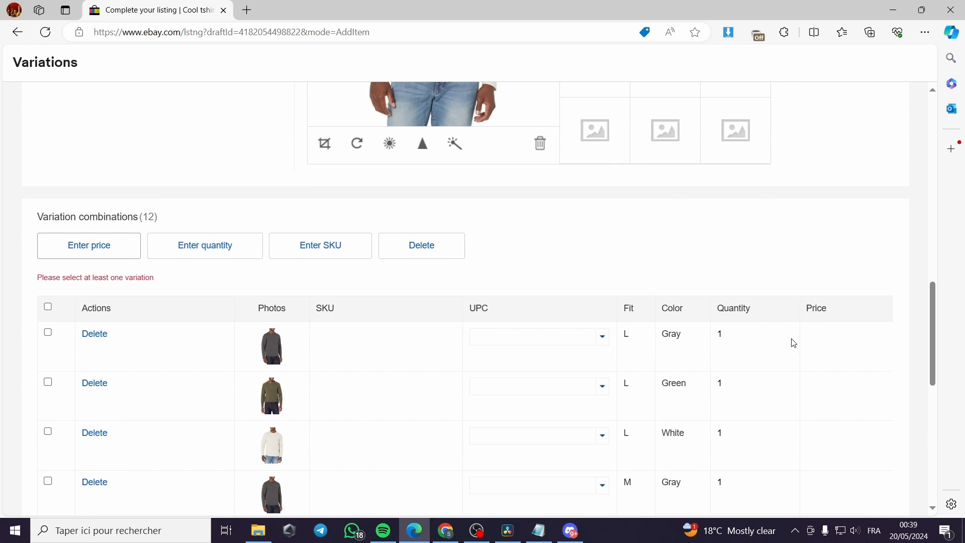
click(836, 345)
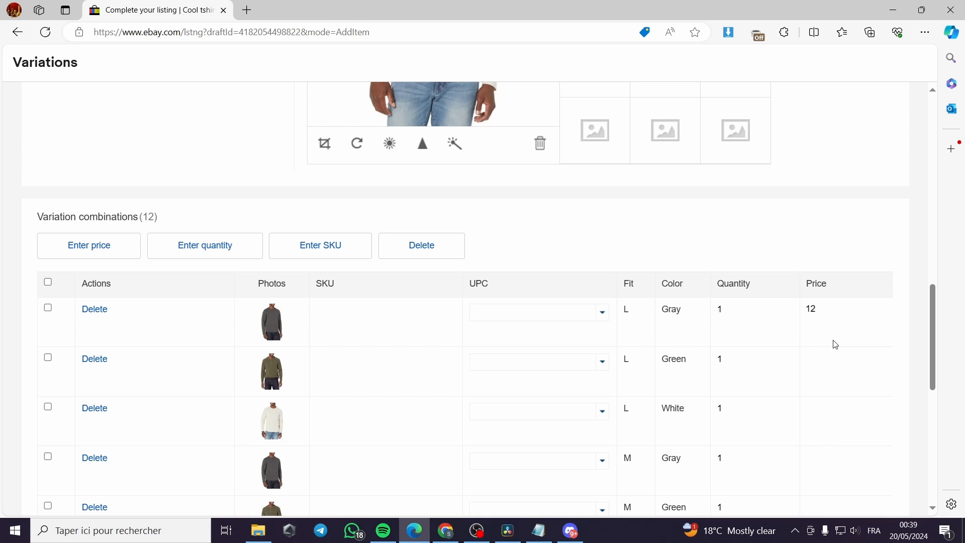
click(822, 377)
click(836, 415)
text(12)
- Select all variation combinations and set their price to 12 in bulk
click(107, 249)
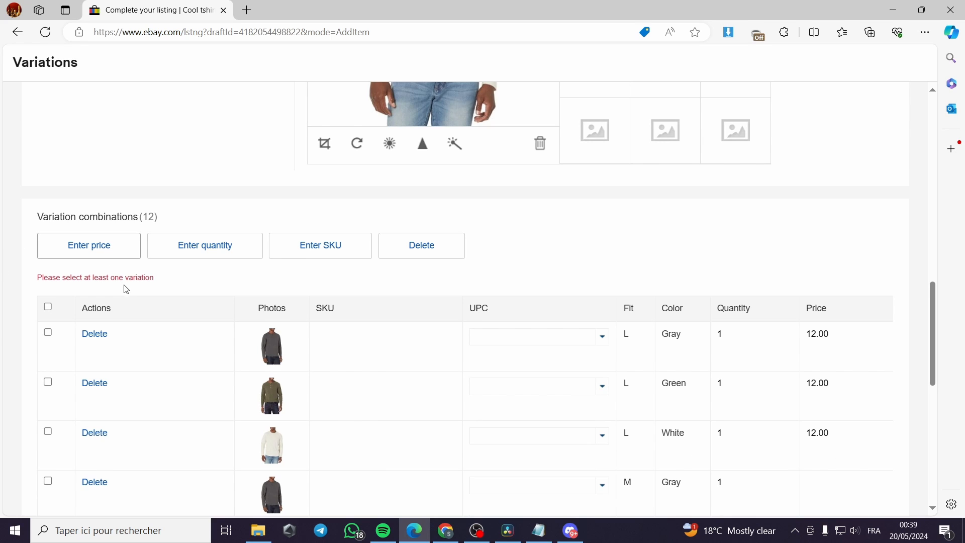
click(49, 308)
scroll(86, 251, down, 1)
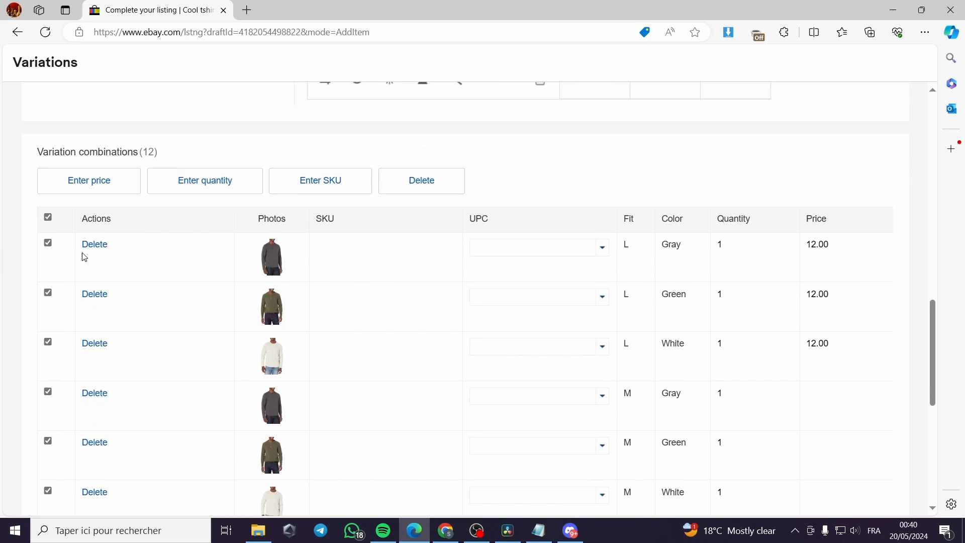
click(96, 181)
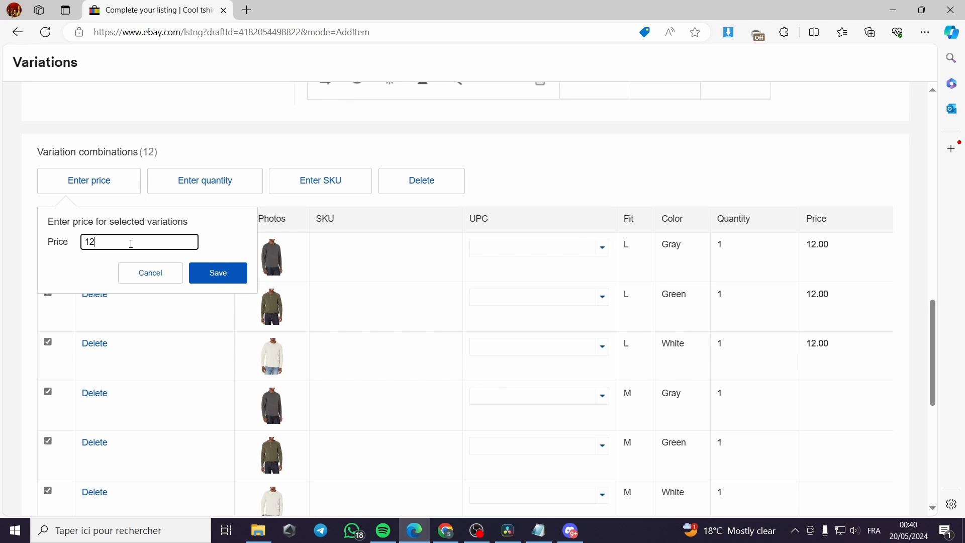
text(12)
click(216, 273)
scroll(821, 335, down, 2)
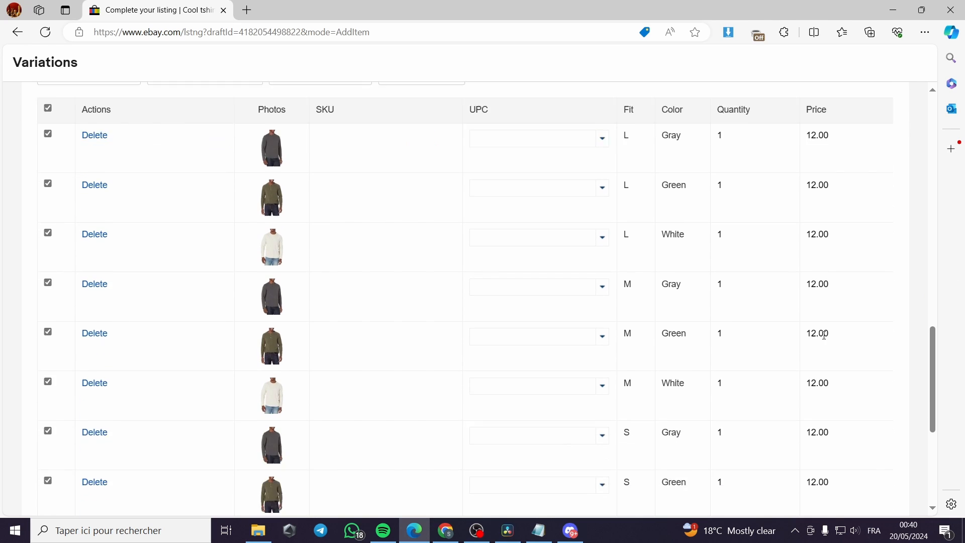
scroll(829, 340, up, 3)
- Sort the variation combinations by quantity and set the quantity of all selected variations to 500
click(737, 283)
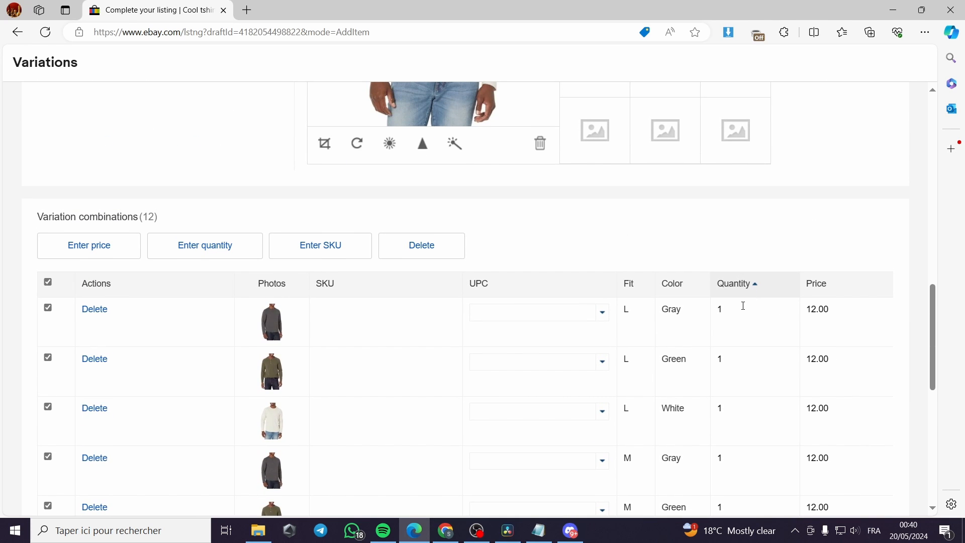
click(196, 250)
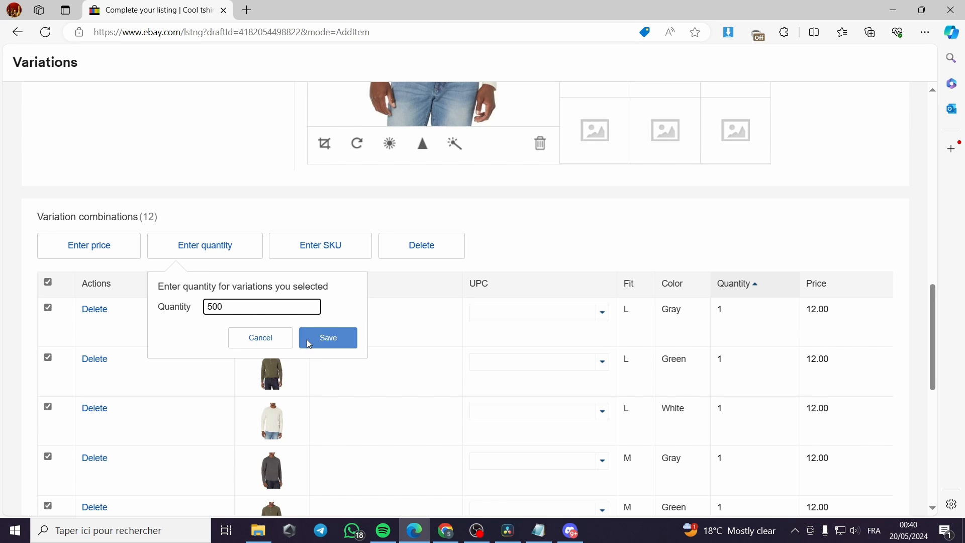
click(341, 344)
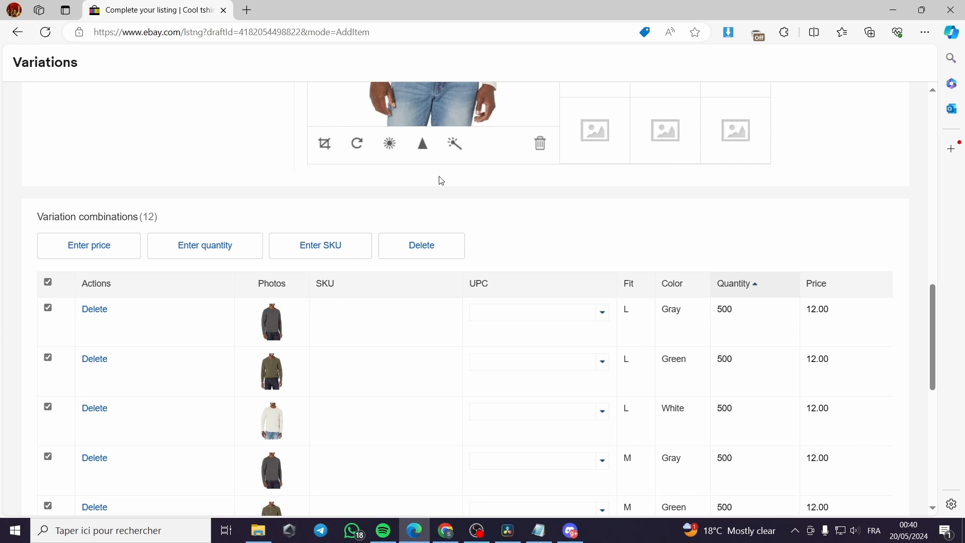
- Check the UPC options of the S White variation, then save the variations and return to the listing form
scroll(288, 362, down, 8)
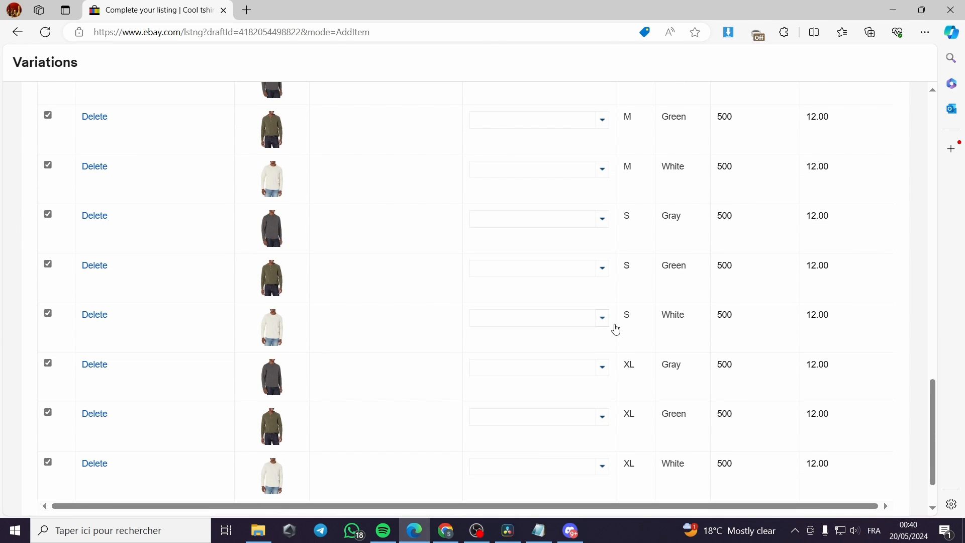
click(602, 318)
click(603, 318)
scroll(310, 322, up, 6)
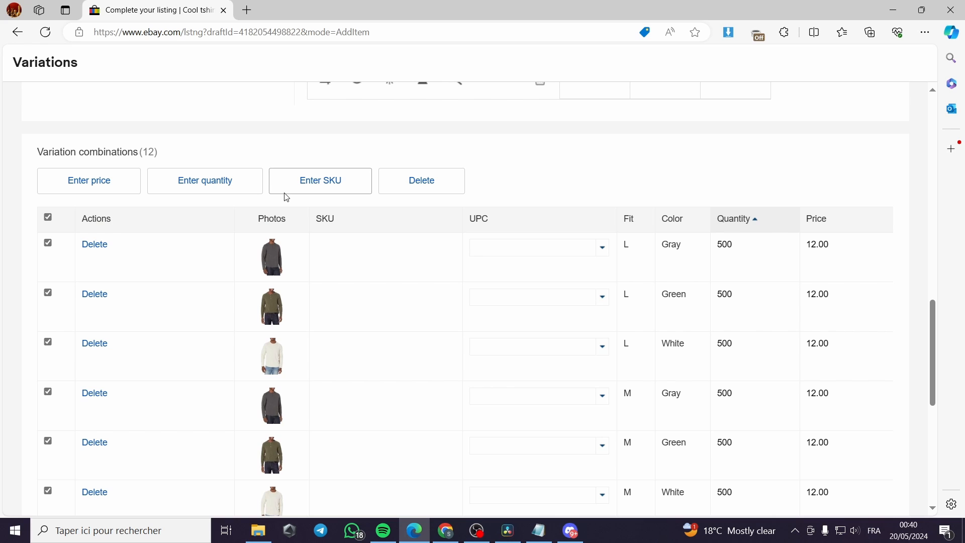
scroll(231, 231, down, 8)
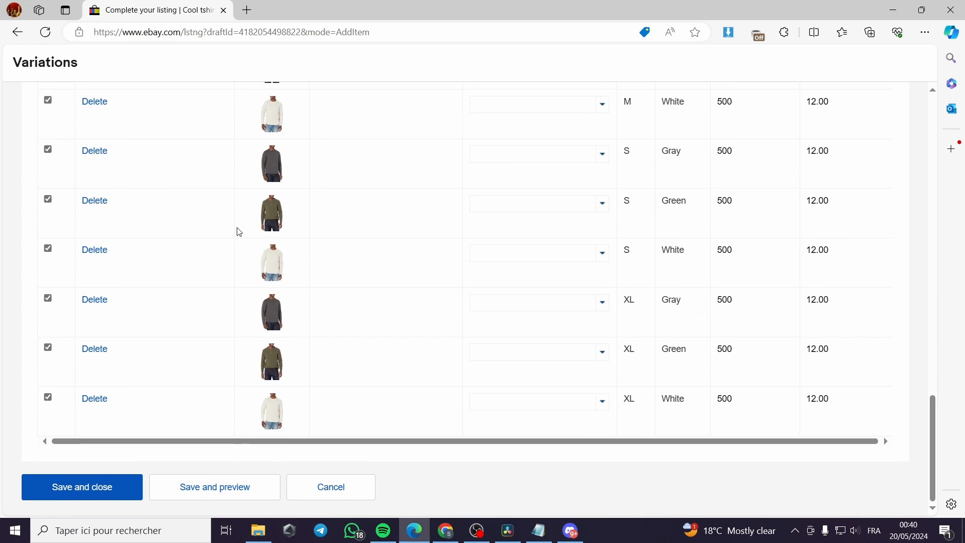
click(68, 490)
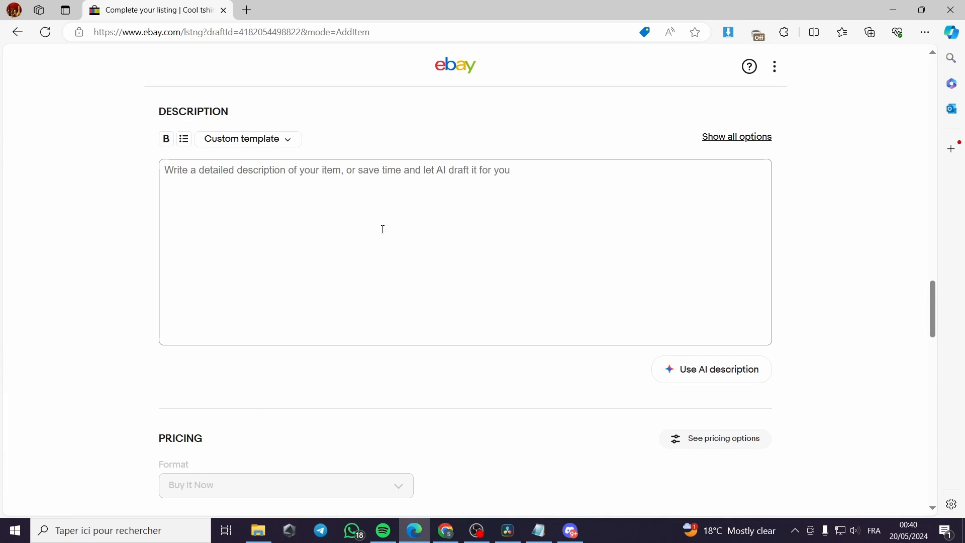
- Generate the item description with AI
click(383, 229)
click(730, 372)
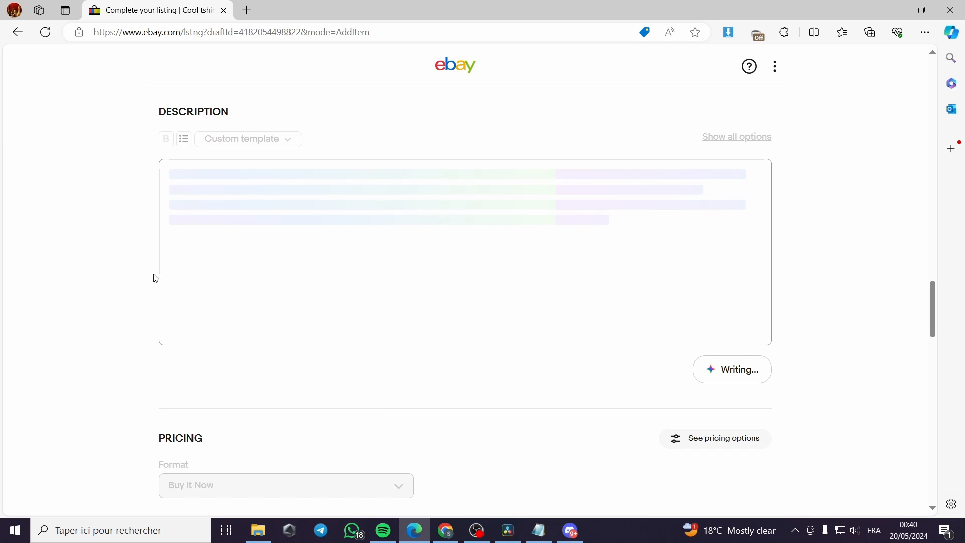
scroll(247, 246, down, 7)
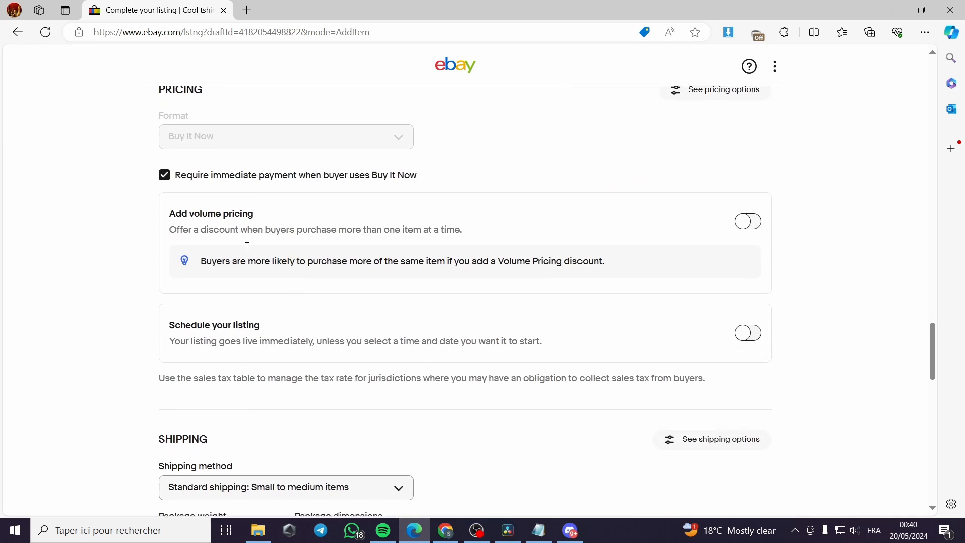
scroll(248, 245, up, 3)
- Choose Standard shipping: Small to medium items as the shipping method and set the package weight to 2 lbs. 22 oz
scroll(302, 327, down, 5)
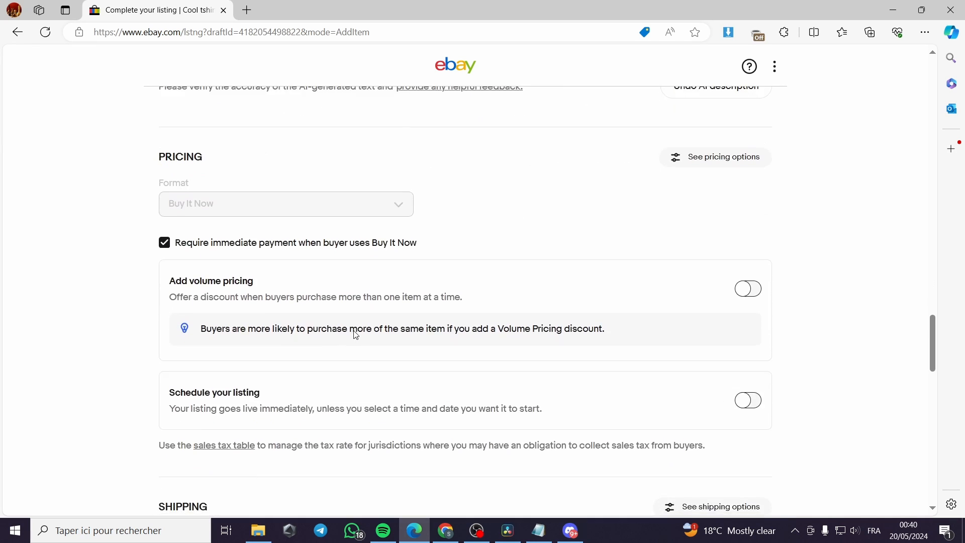
scroll(356, 334, up, 2)
scroll(251, 241, up, 1)
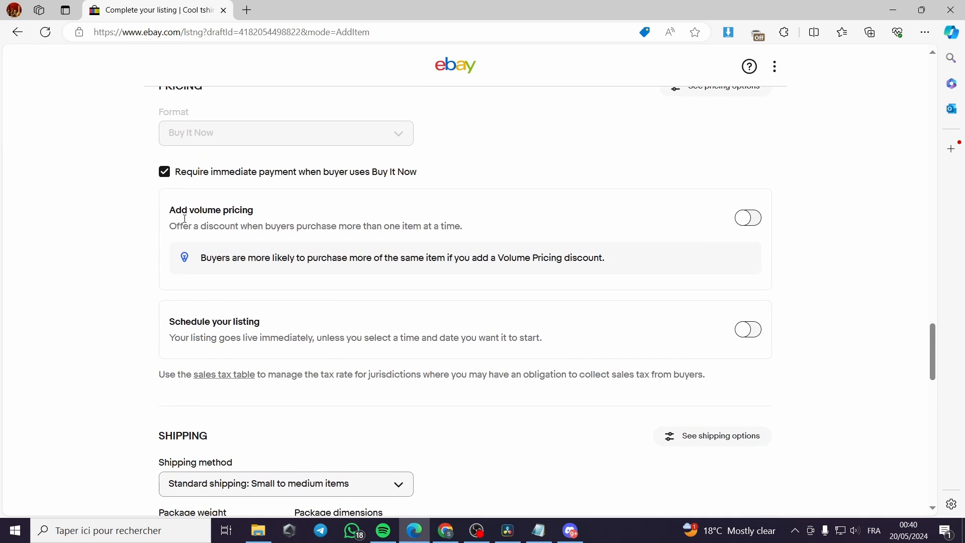
scroll(248, 245, down, 3)
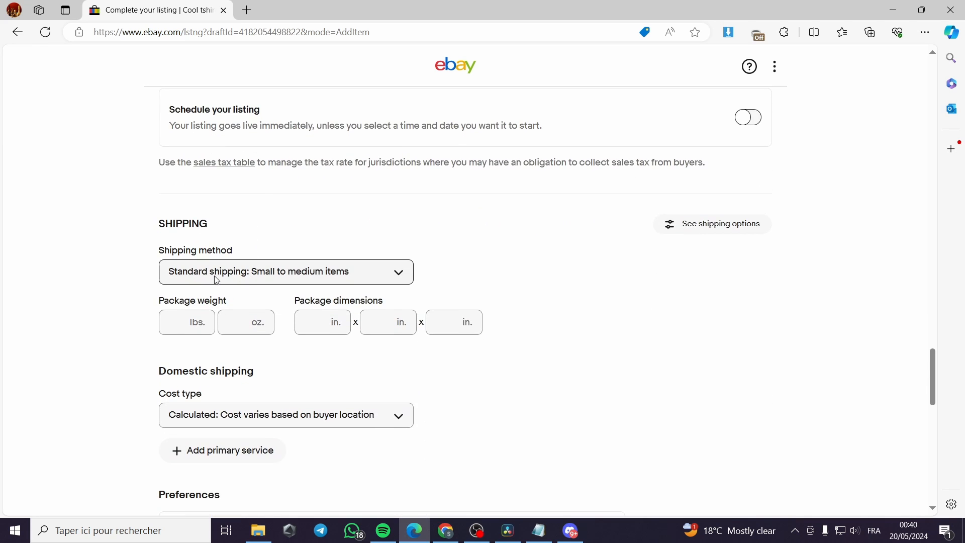
click(250, 278)
click(233, 292)
click(179, 320)
text(02)
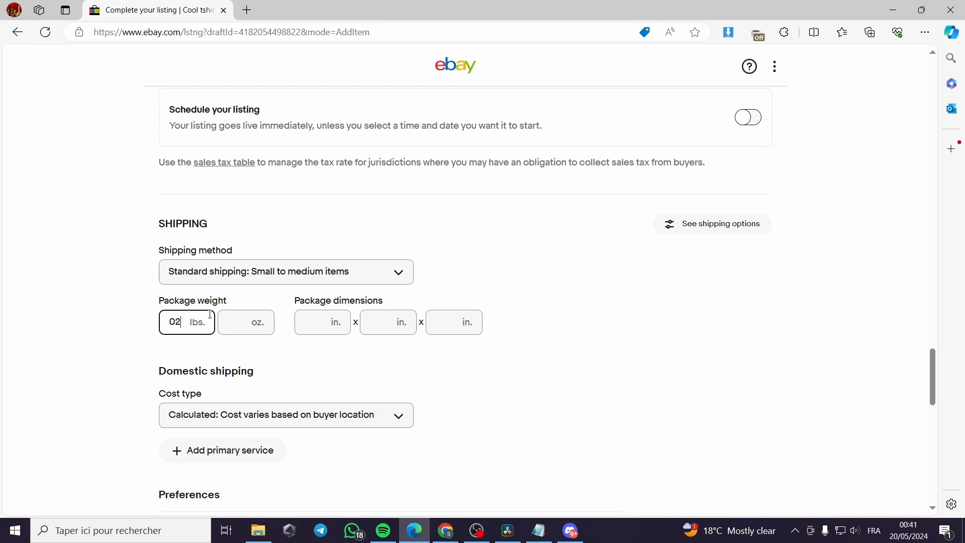
click(246, 322)
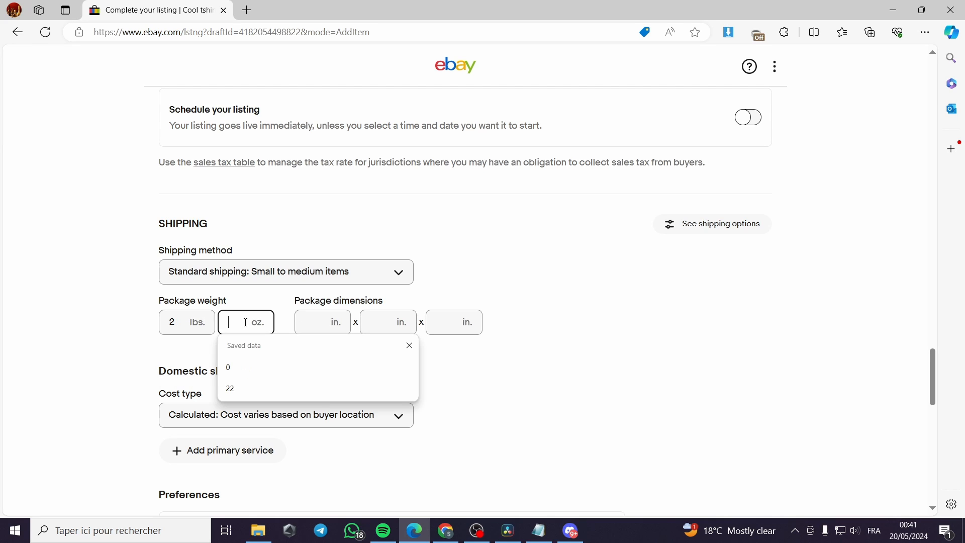
click(245, 389)
- Set the package dimensions to 5 x 7 x 9 in
click(324, 320)
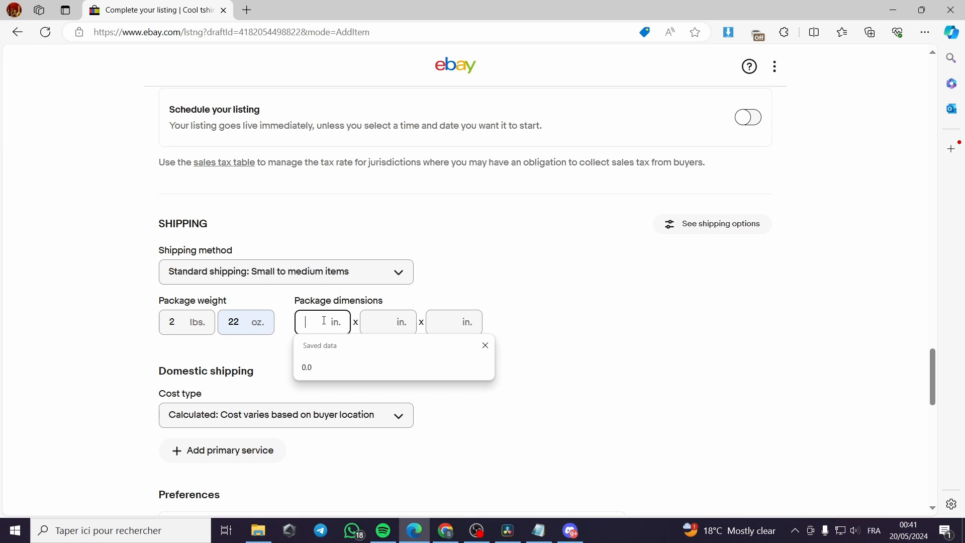
text(5)
click(389, 322)
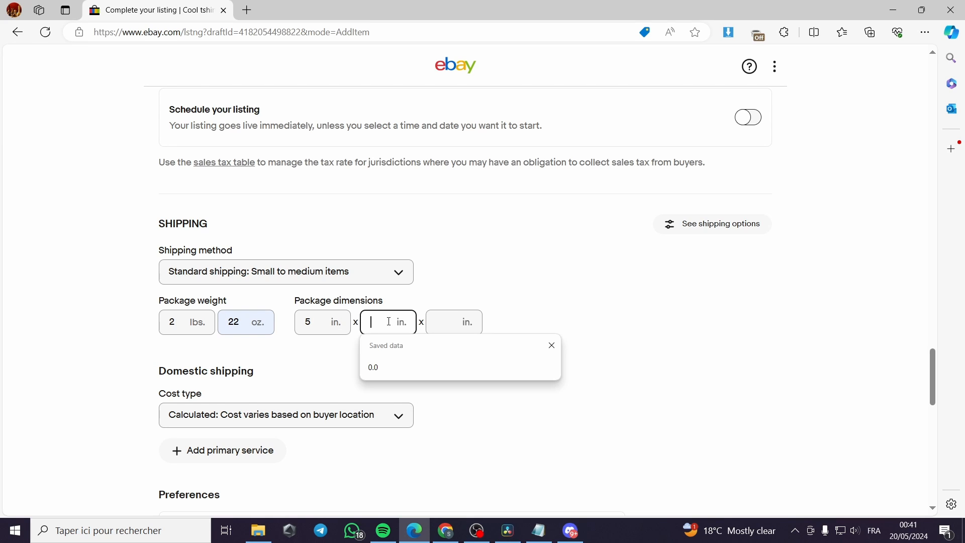
text(7)
click(451, 320)
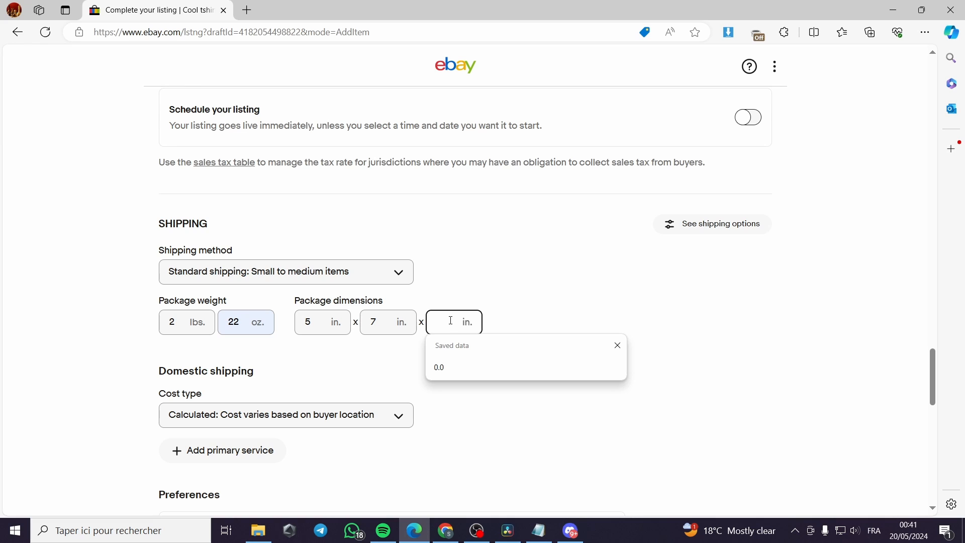
text(9)
click(412, 371)
- Submit the listing for publication and go to the Item specifics section of the form
scroll(383, 375, down, 3)
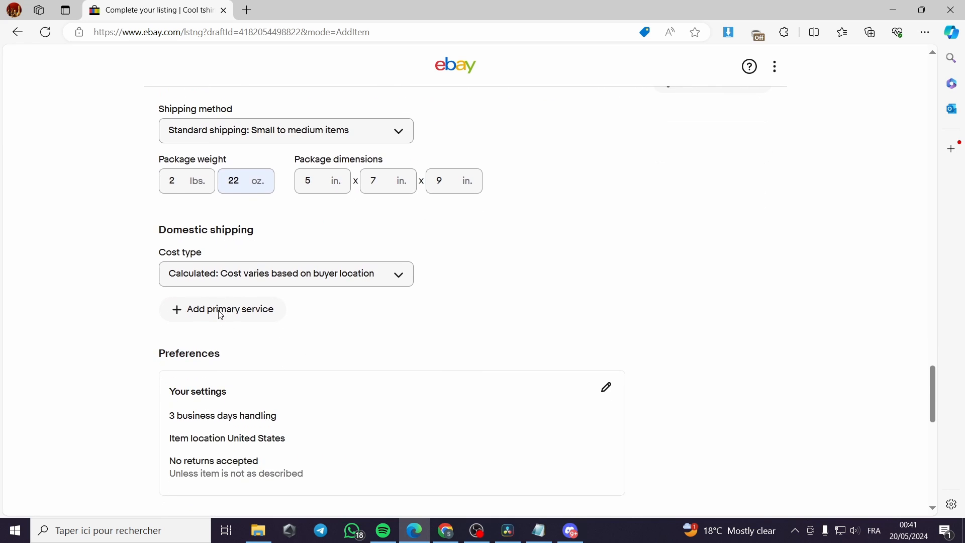
scroll(221, 315, down, 9)
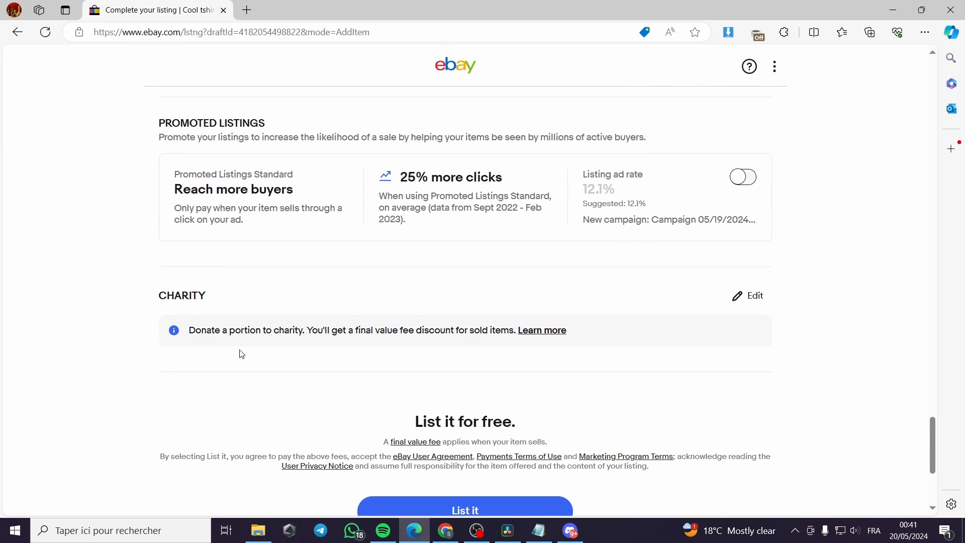
scroll(242, 354, down, 4)
click(475, 297)
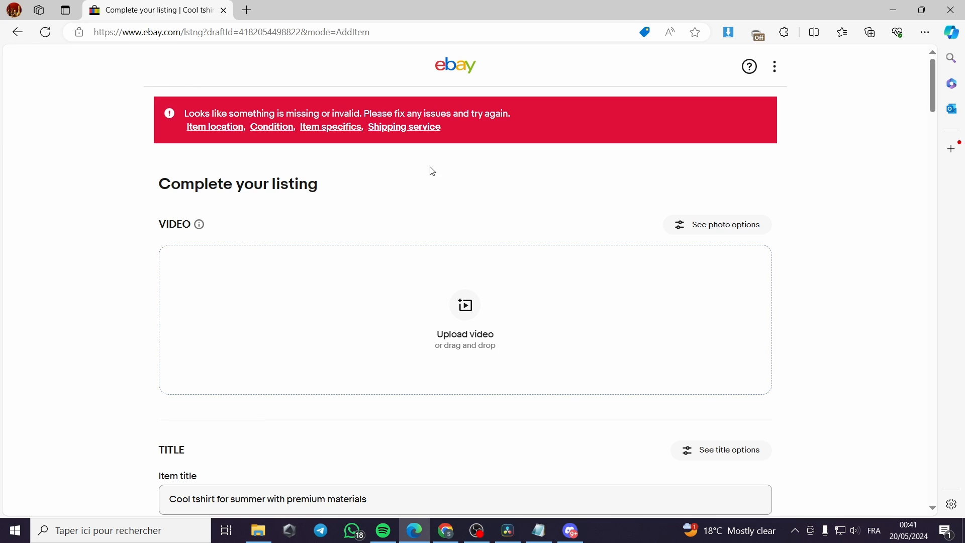
scroll(688, 188, down, 10)
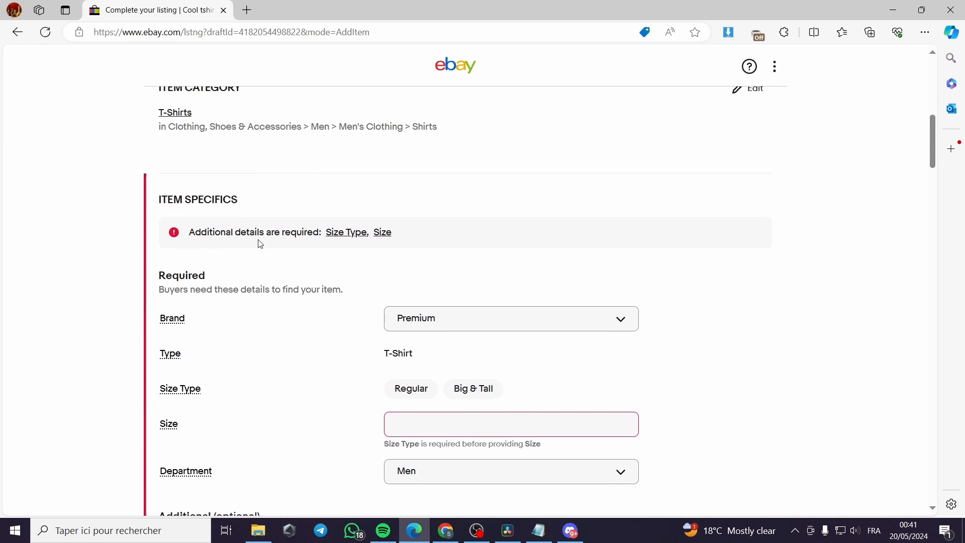
- Set the required Size Type item specific to Regular
scroll(473, 298, down, 1)
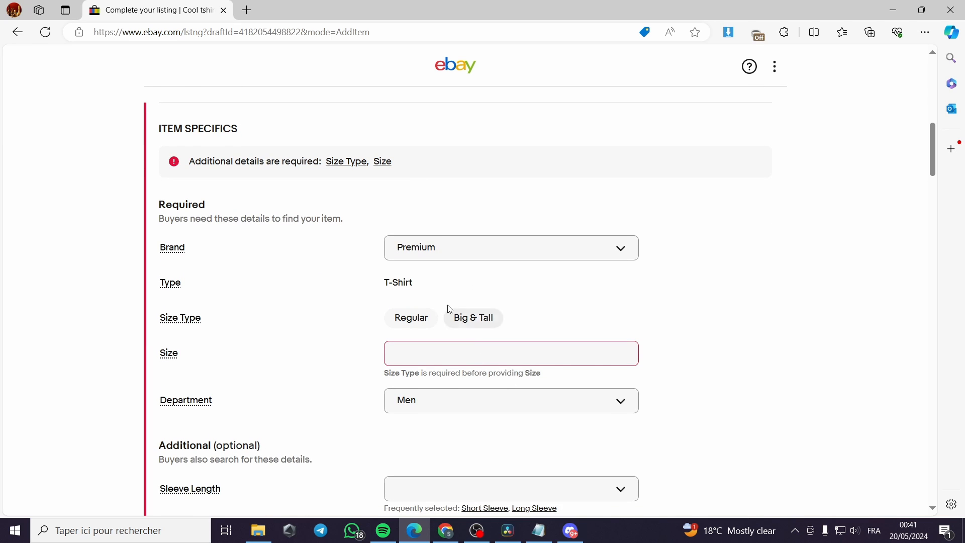
click(413, 319)
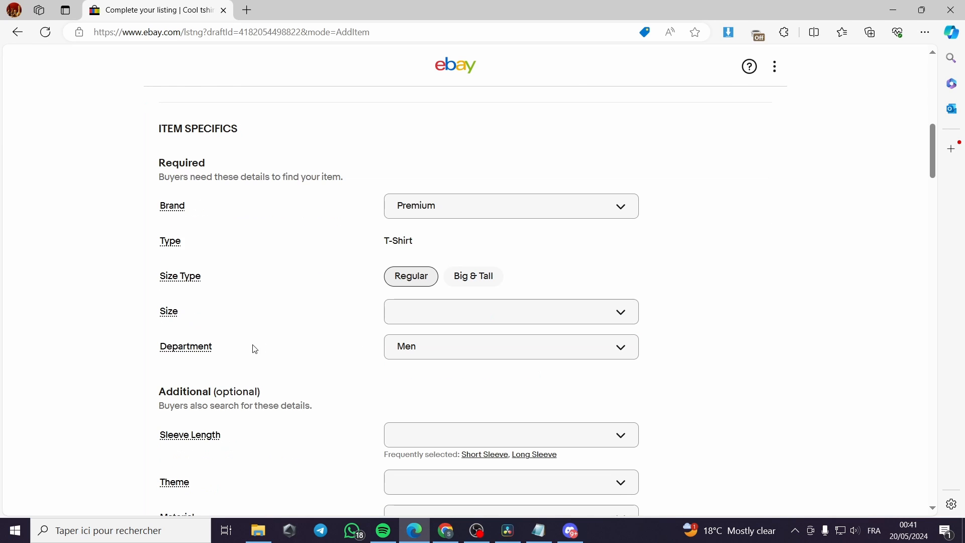
- Open the preview of the completed t-shirt listing
scroll(537, 327, up, 4)
scroll(540, 338, up, 5)
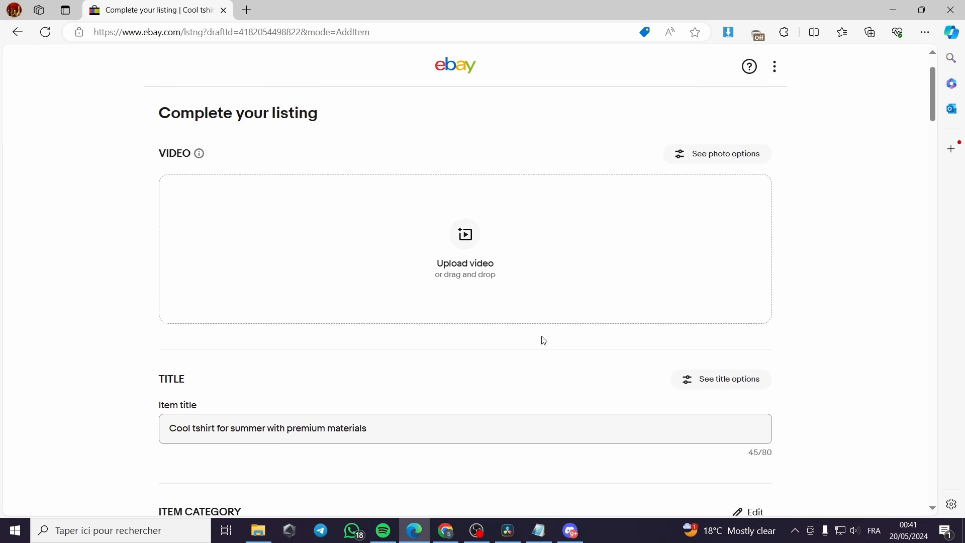
scroll(544, 341, down, 15)
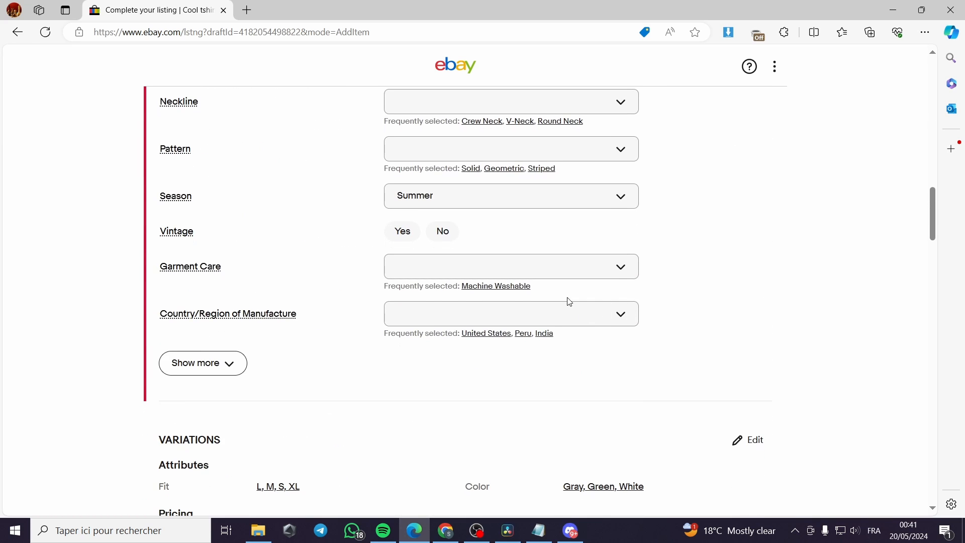
drag(930, 219, 933, 465)
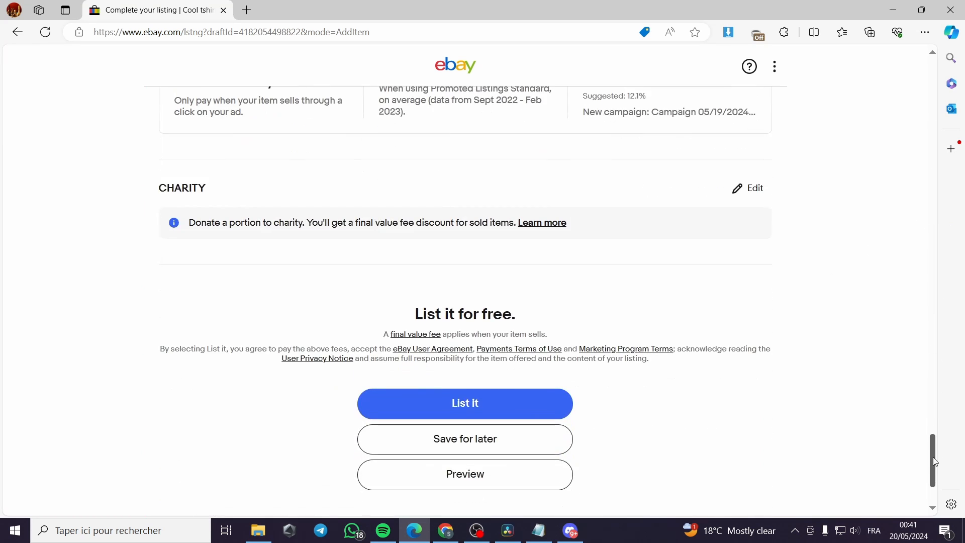
click(473, 479)
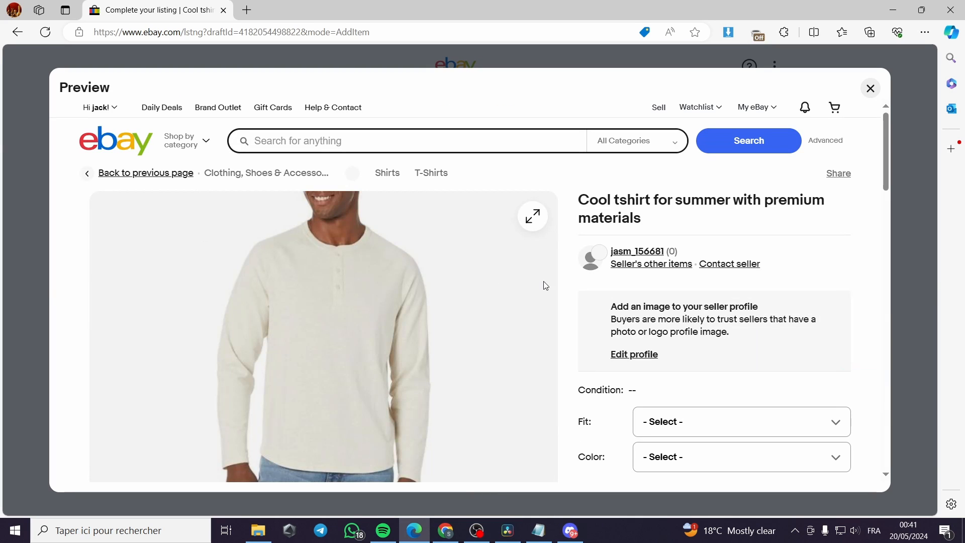
- Examine the previewed listing's photo, title, Fit and Color selectors, quantity, delivery and returns details
scroll(712, 328, down, 2)
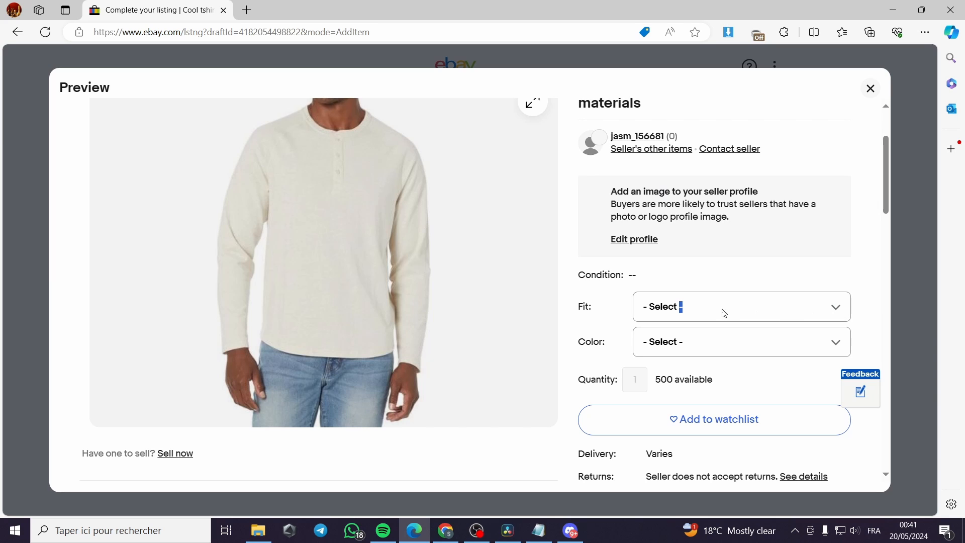
double_click(665, 343)
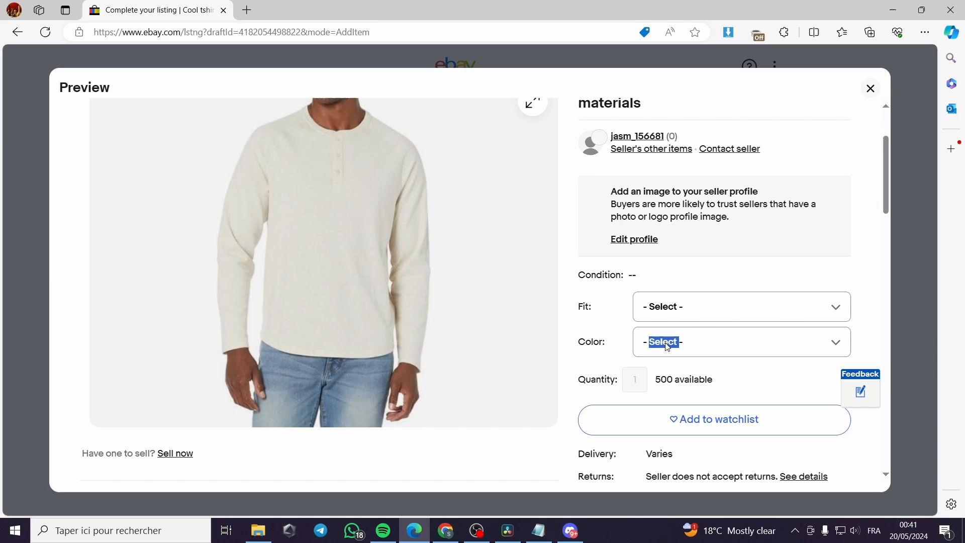
click(717, 352)
scroll(697, 431, down, 2)
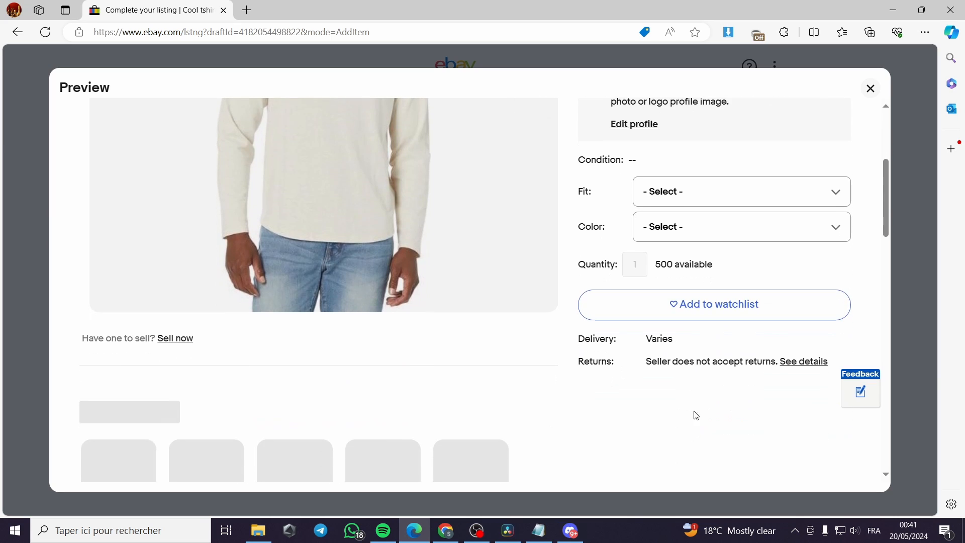
scroll(693, 414, up, 2)
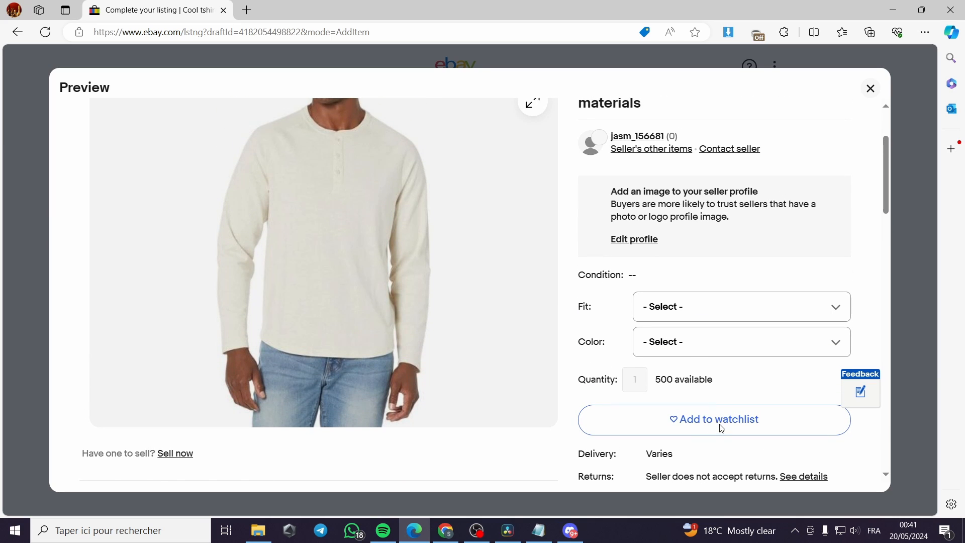
scroll(722, 412, up, 3)
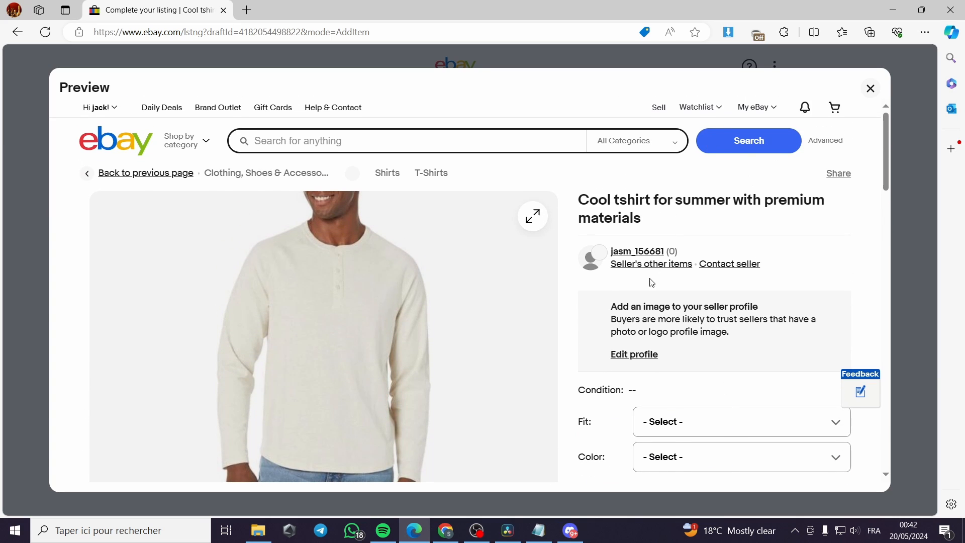
scroll(666, 321, down, 1)
scroll(668, 329, down, 1)
scroll(655, 259, down, 3)
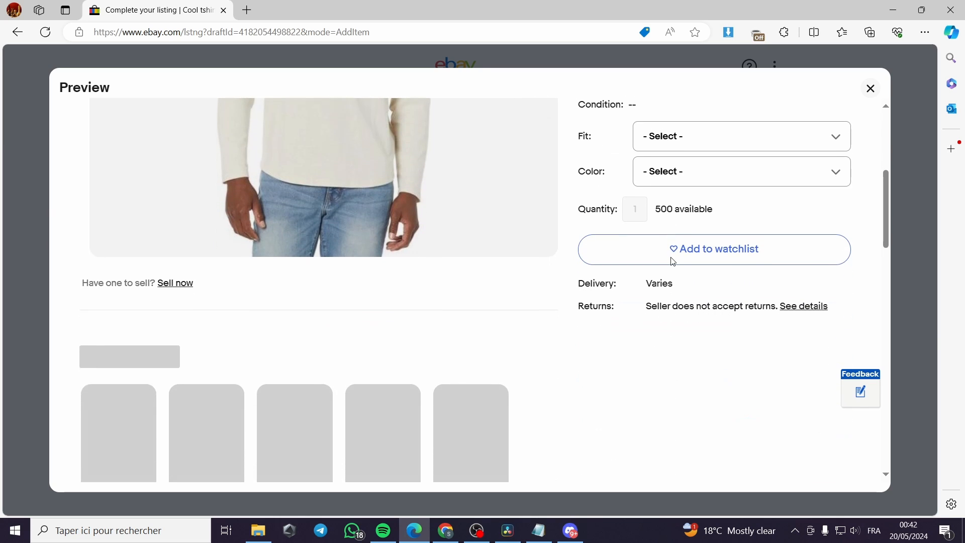
- Review the item specifics, seller's item description and seller section in the preview, and return to its beginning
scroll(151, 332, down, 3)
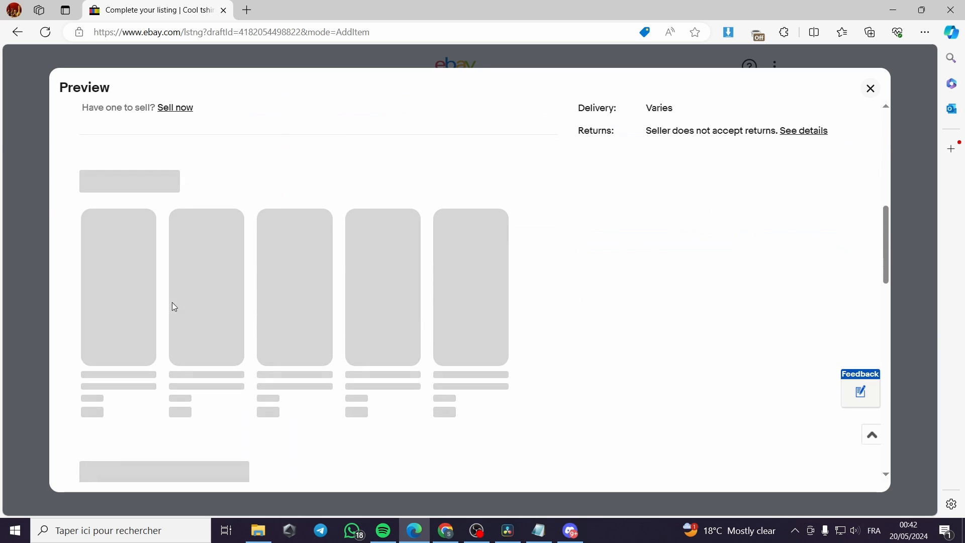
scroll(376, 376, down, 6)
scroll(336, 356, up, 12)
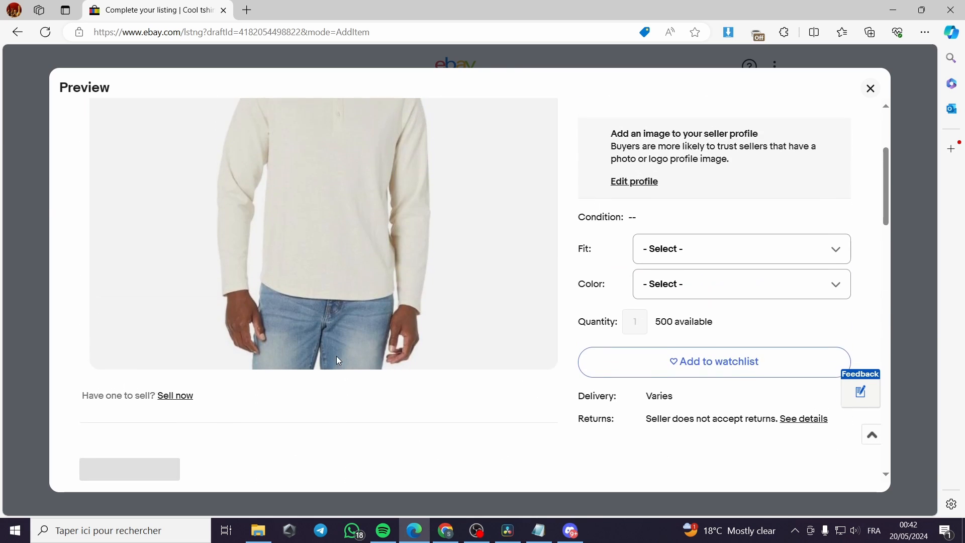
scroll(337, 354, down, 18)
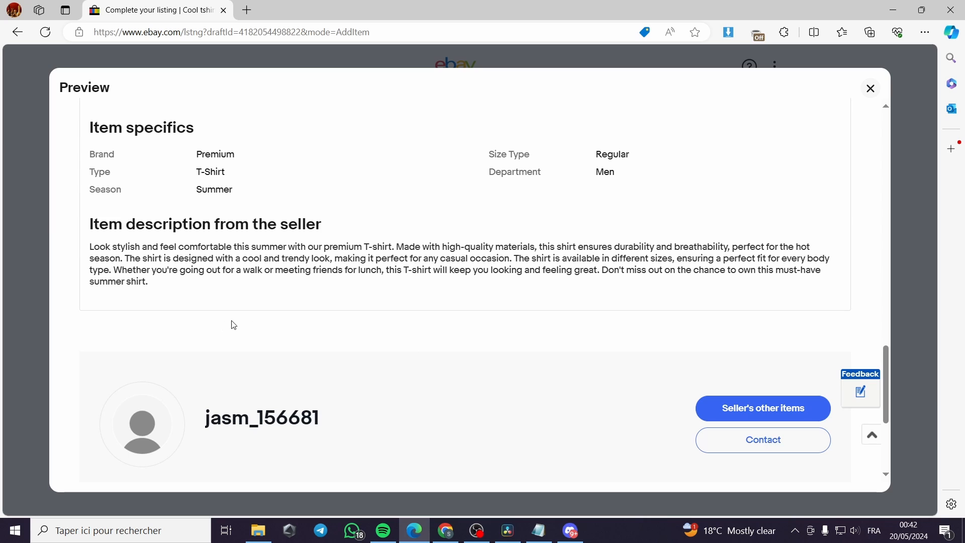
scroll(234, 325, down, 5)
scroll(244, 333, up, 20)
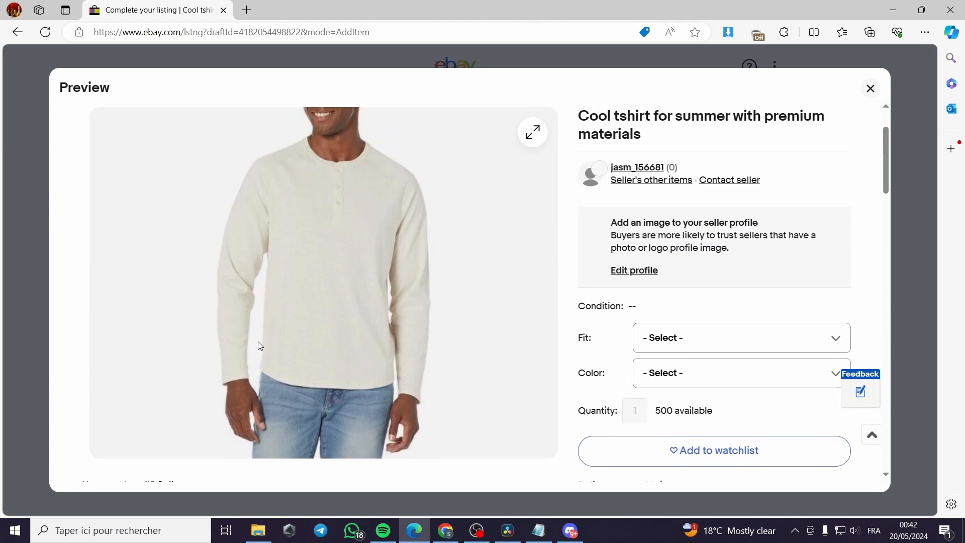
scroll(258, 345, up, 2)
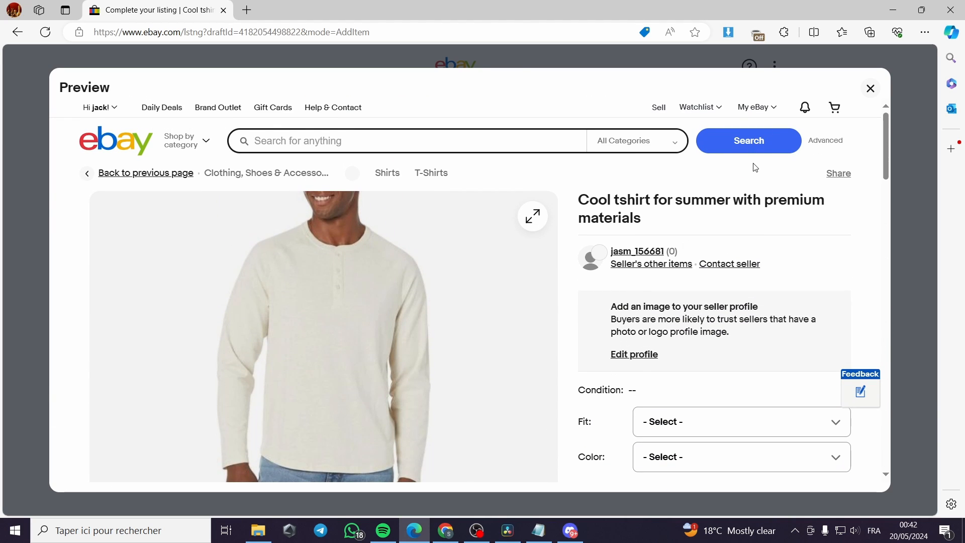